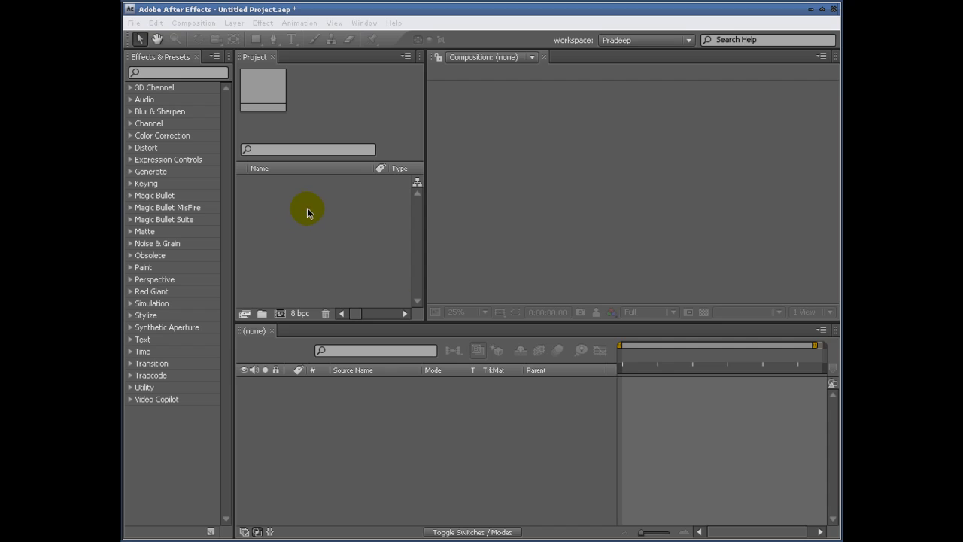
Make the Project panel taller and create a composition named Comp 1 with the NTSC DV preset.
{"action": "left_click_drag", "start_coordinate": [424, 321], "coordinate": [423, 343]}
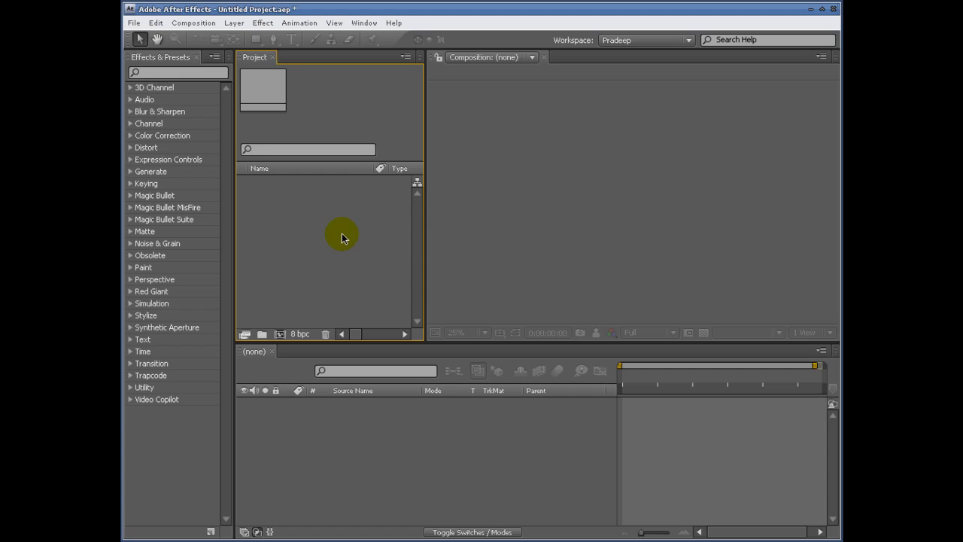
{"action": "left_click", "coordinate": [279, 333]}
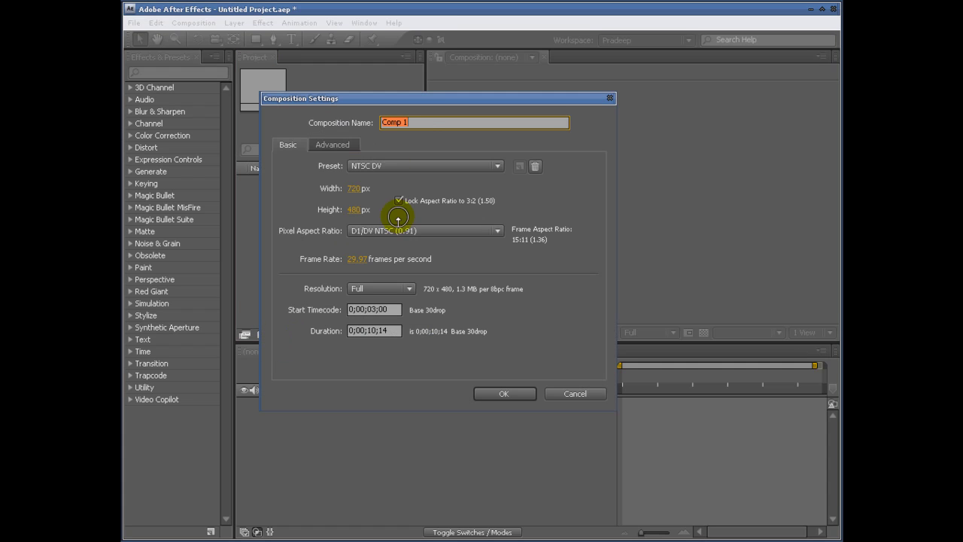
{"action": "left_click", "coordinate": [497, 394]}
Re-enable refreshing of the composition view and examine which layer types can be added to Comp 1.
{"action": "right_click", "coordinate": [345, 433]}
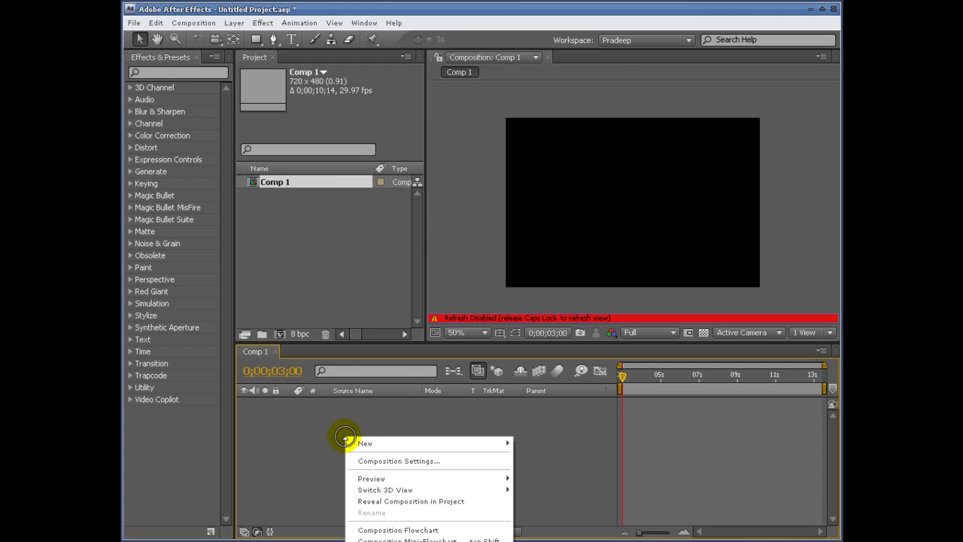
{"action": "right_click", "coordinate": [370, 404]}
{"action": "mouse_move", "coordinate": [429, 408]}
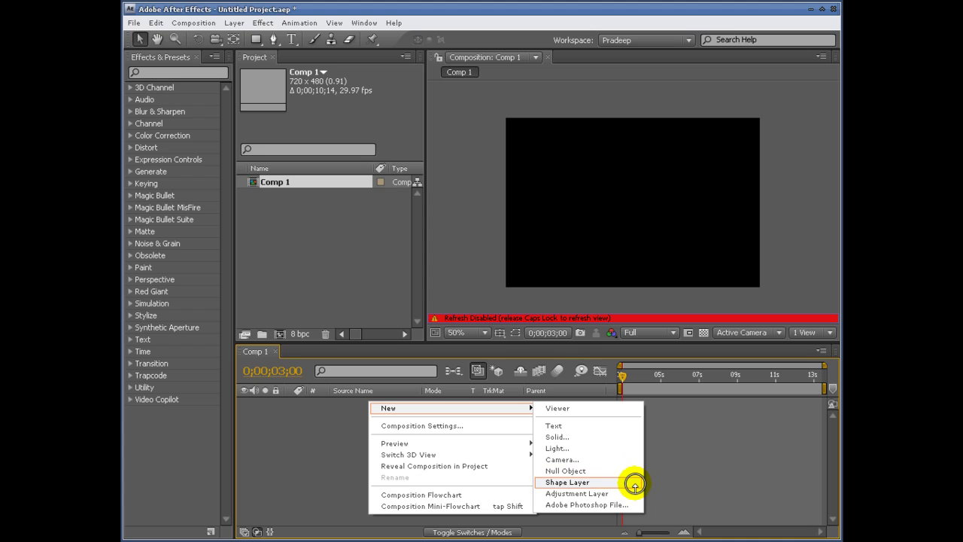
{"action": "left_click", "coordinate": [300, 461]}
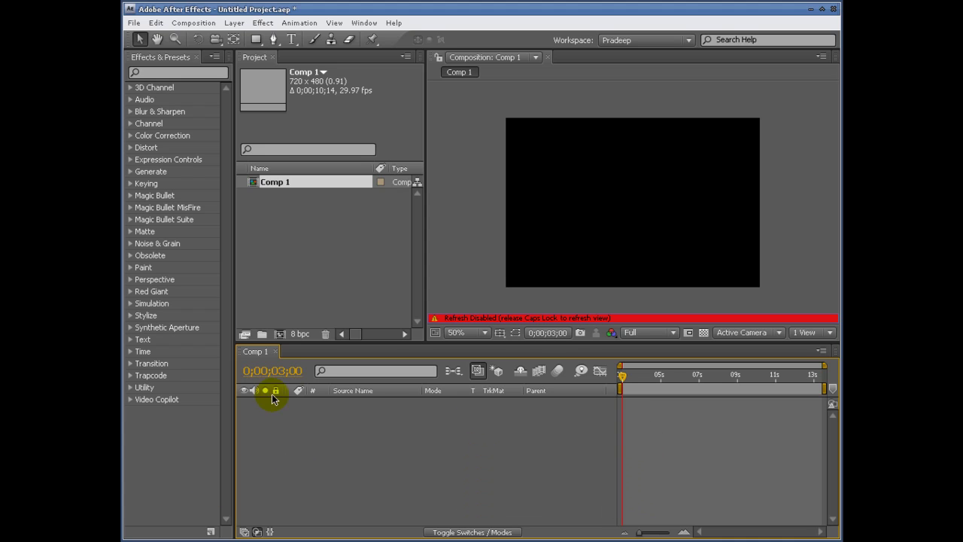
{"action": "key", "text": "Caps_Lock"}
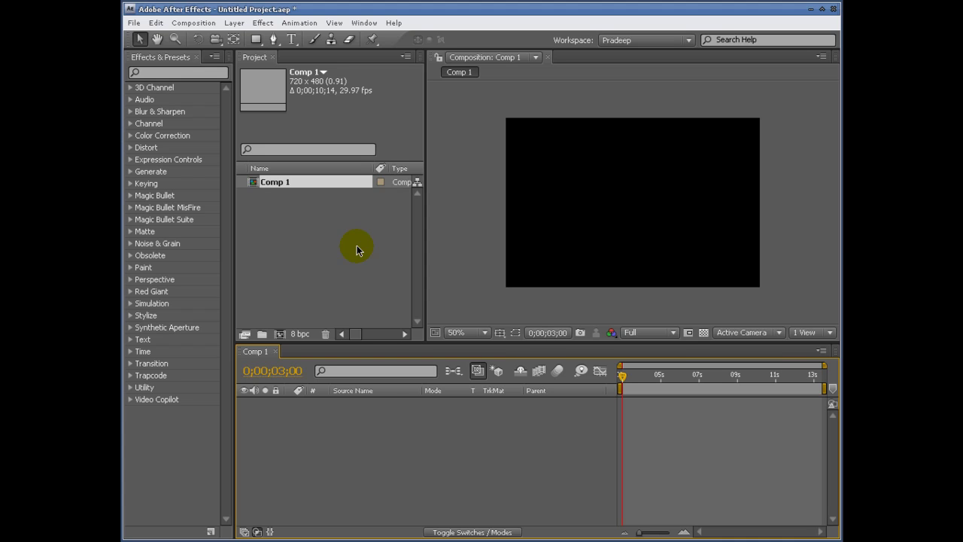
{"action": "right_click", "coordinate": [358, 405]}
{"action": "mouse_move", "coordinate": [424, 410]}
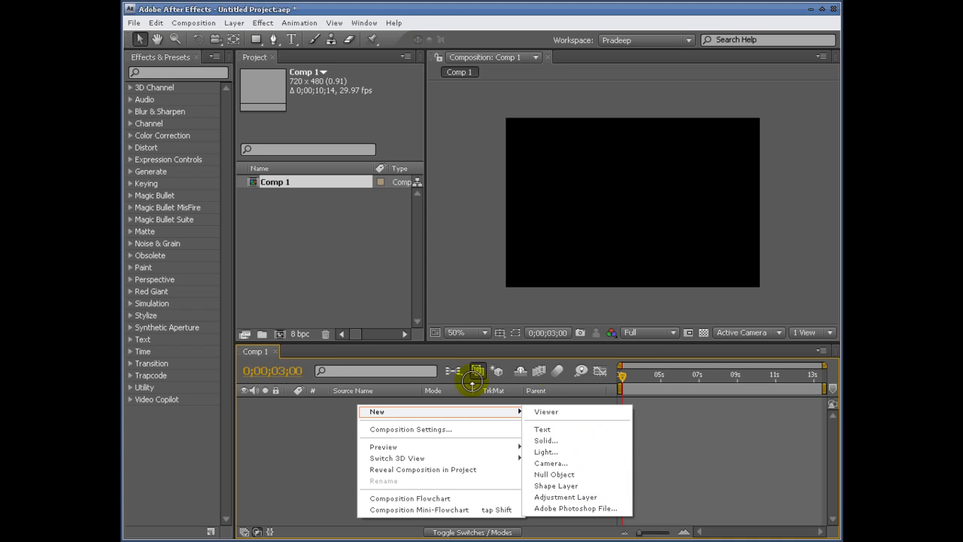
{"action": "left_click", "coordinate": [309, 425]}
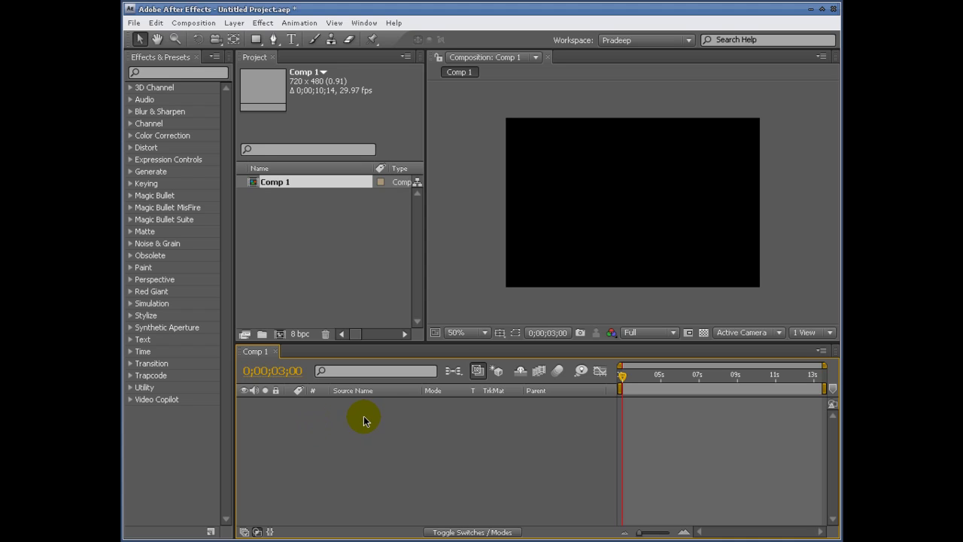
Import test.mov from the 01_wokspace_intro folder and create a composition from that footage.
{"action": "double_click", "coordinate": [323, 253]}
{"action": "left_click", "coordinate": [396, 130]}
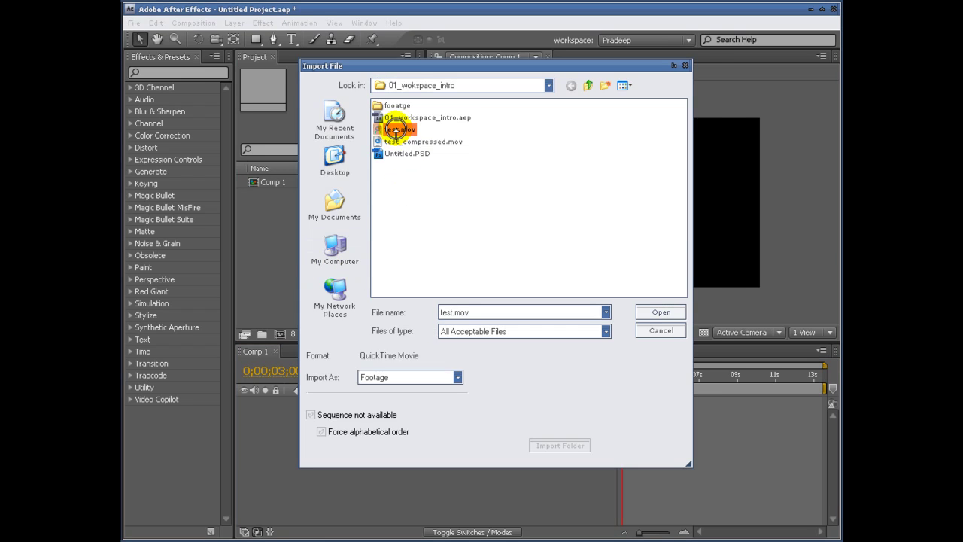
{"action": "double_click", "coordinate": [397, 129]}
{"action": "left_click_drag", "start_coordinate": [268, 197], "coordinate": [276, 333]}
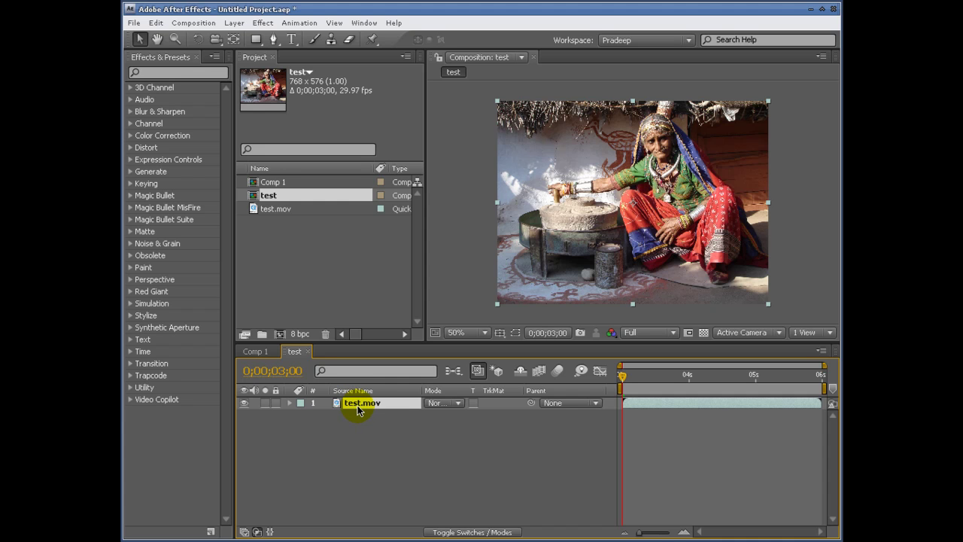
Pre-compose the test.mov layer with all attributes moved into the new composition, and open that composition to inspect its contents.
{"action": "left_click", "coordinate": [232, 23]}
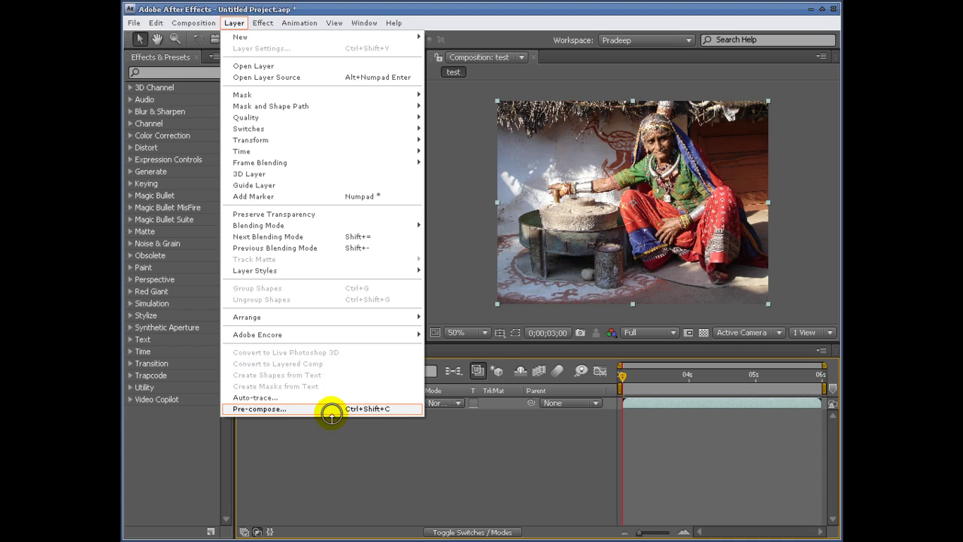
{"action": "left_click", "coordinate": [399, 408]}
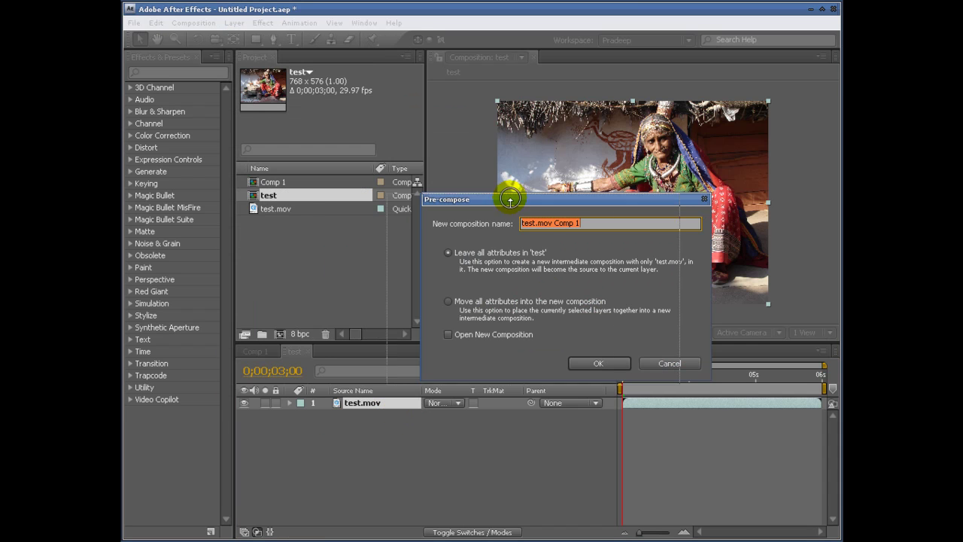
{"action": "left_click", "coordinate": [339, 315]}
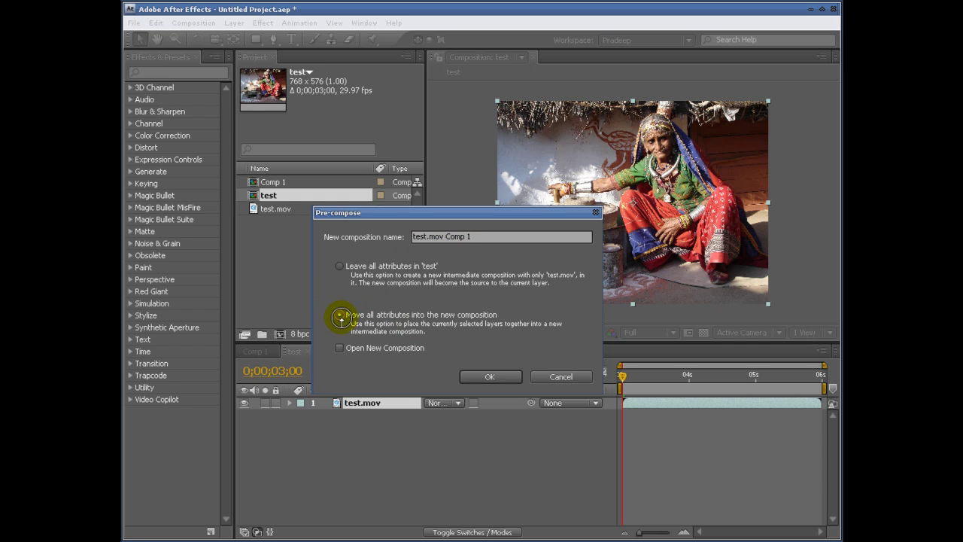
{"action": "left_click", "coordinate": [490, 377]}
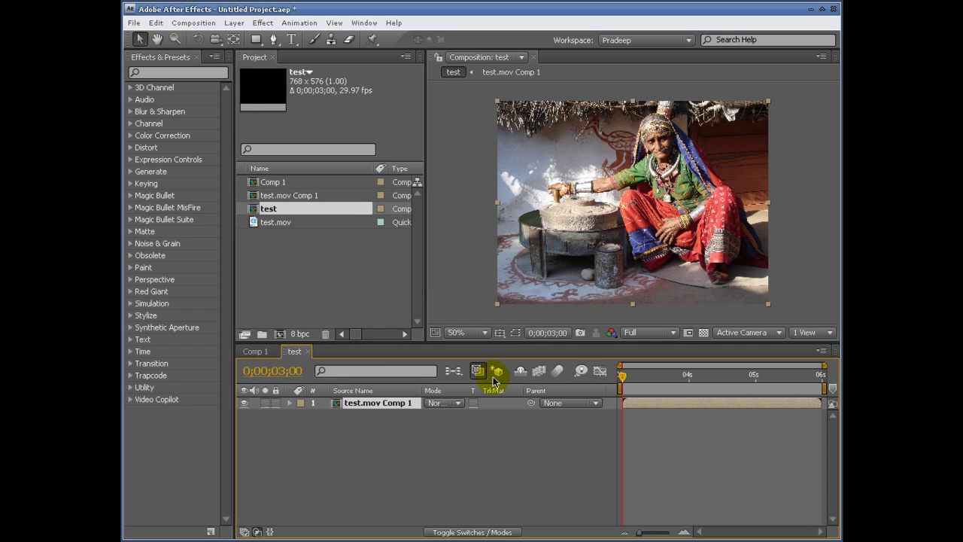
{"action": "double_click", "coordinate": [333, 411]}
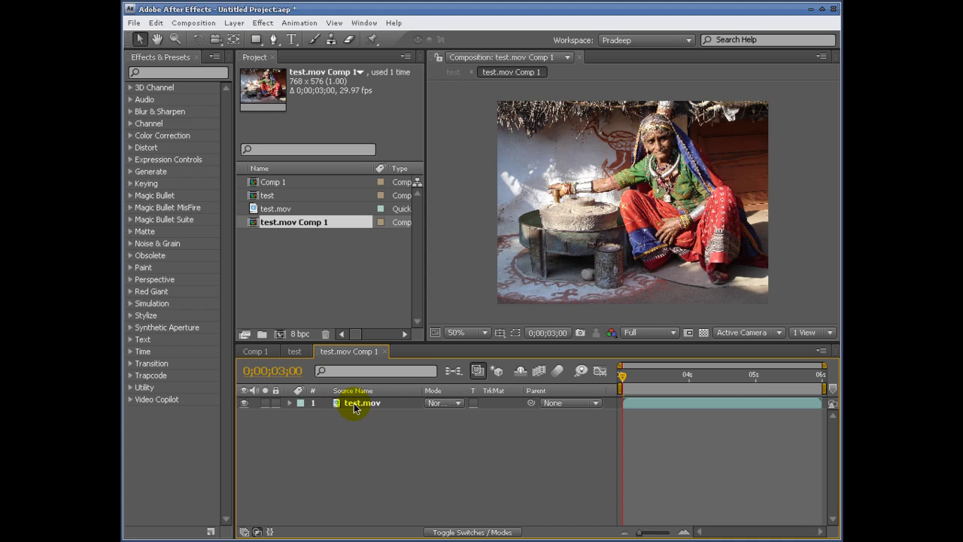
{"action": "left_click", "coordinate": [385, 352]}
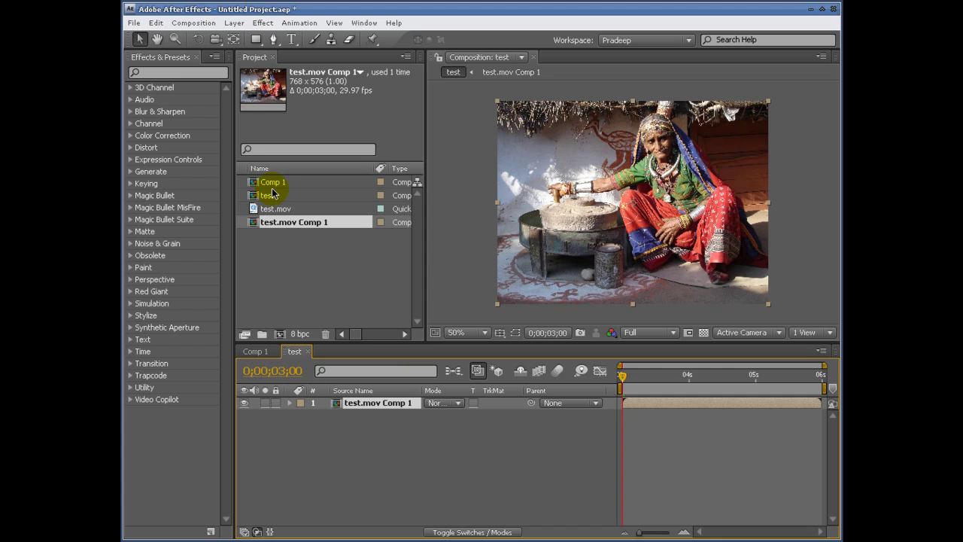
Delete all compositions and footage items from the project.
{"action": "left_click", "coordinate": [276, 195]}
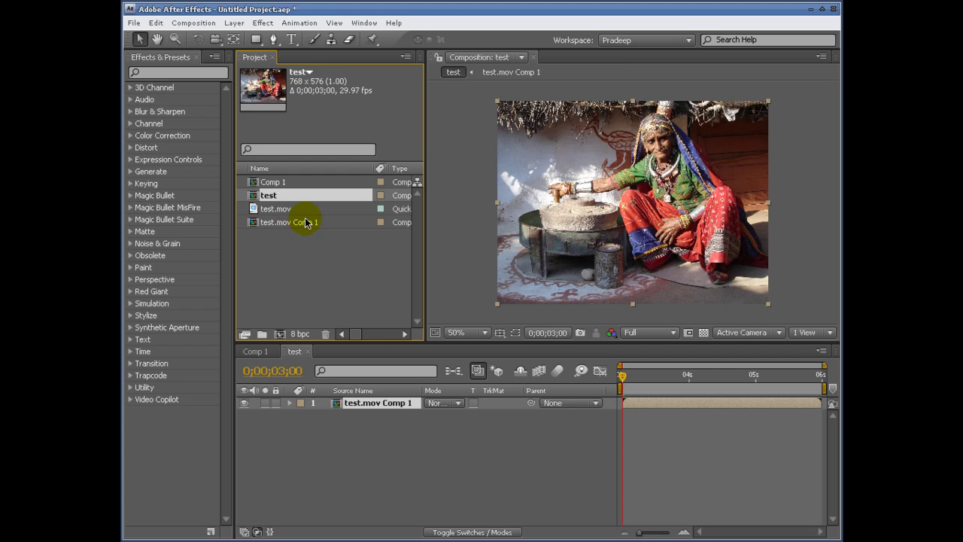
{"action": "left_click_drag", "start_coordinate": [307, 235], "coordinate": [253, 183]}
{"action": "key", "text": "Delete"}
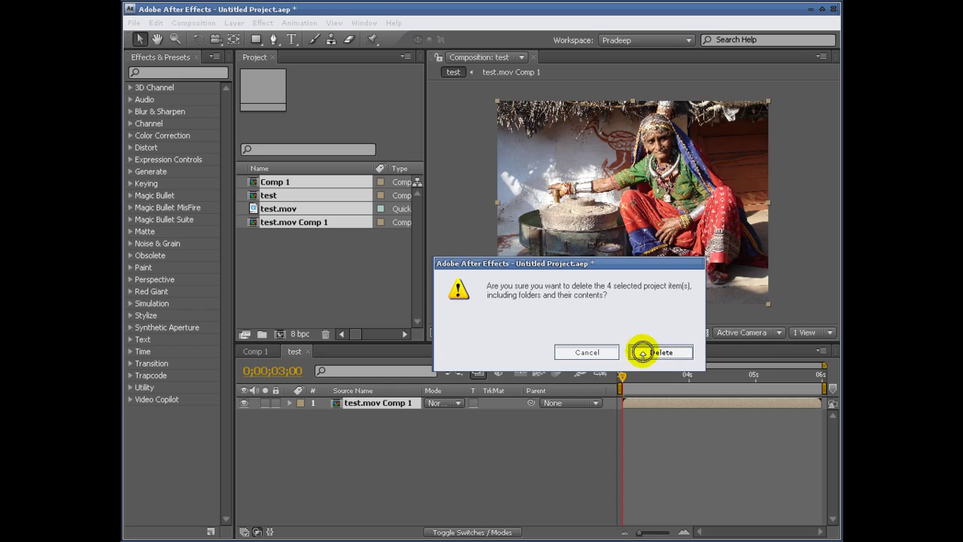
{"action": "left_click", "coordinate": [644, 351]}
Import test.mov into the emptied project and create a composition matching the footage.
{"action": "double_click", "coordinate": [321, 211]}
{"action": "double_click", "coordinate": [399, 129]}
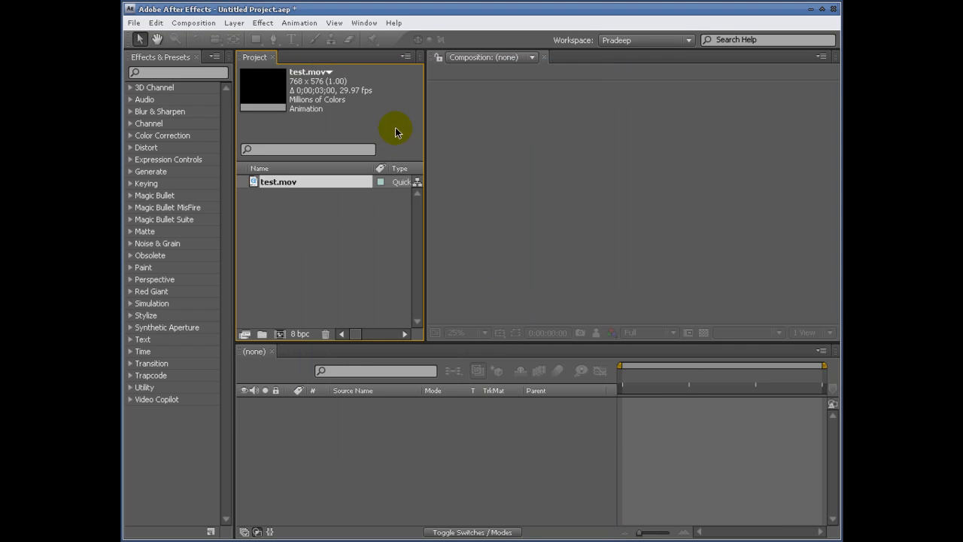
{"action": "left_click_drag", "start_coordinate": [254, 181], "coordinate": [280, 333]}
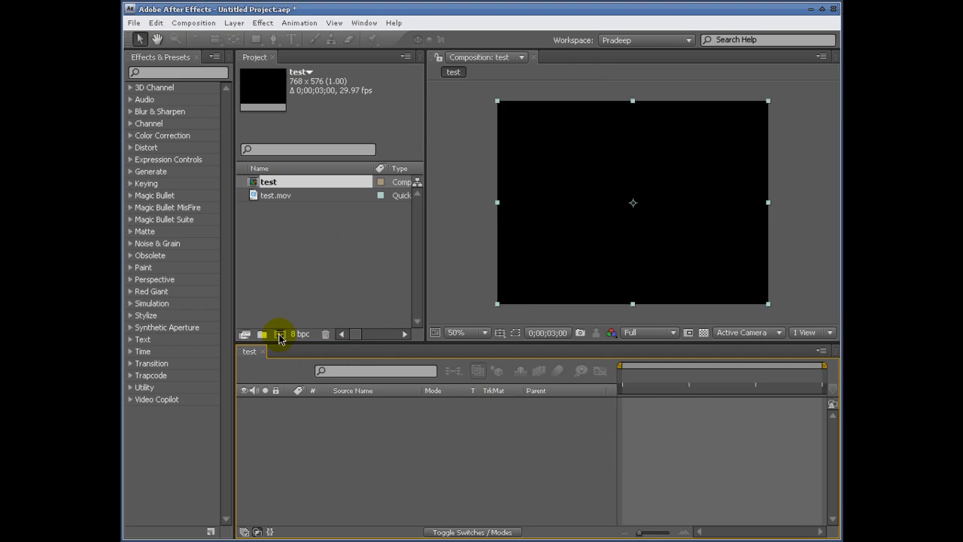
Apply the Hue/Saturation effect to the test.mov layer and set its Master Hue to +123°.
{"action": "left_click", "coordinate": [143, 72]}
{"action": "type", "text": "hue"}
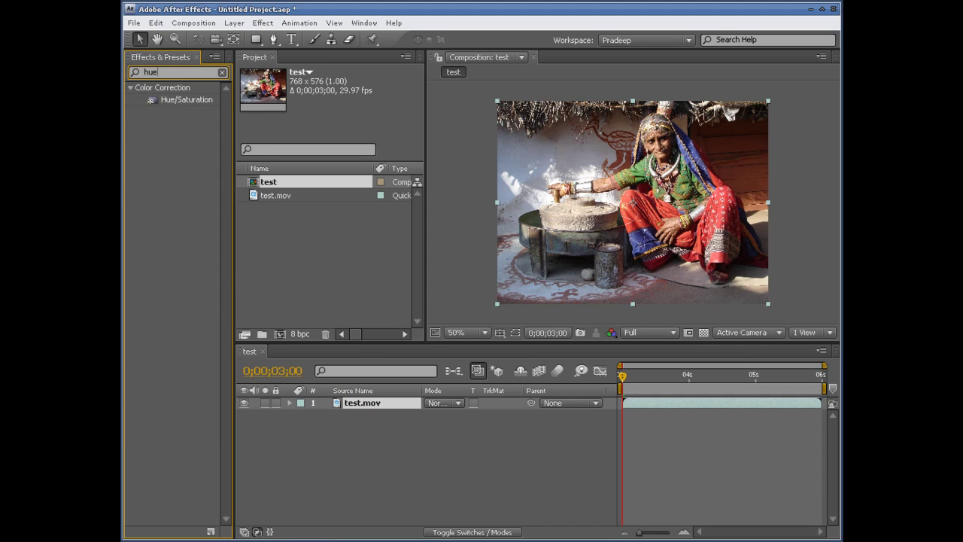
{"action": "left_click_drag", "start_coordinate": [360, 370], "coordinate": [361, 402]}
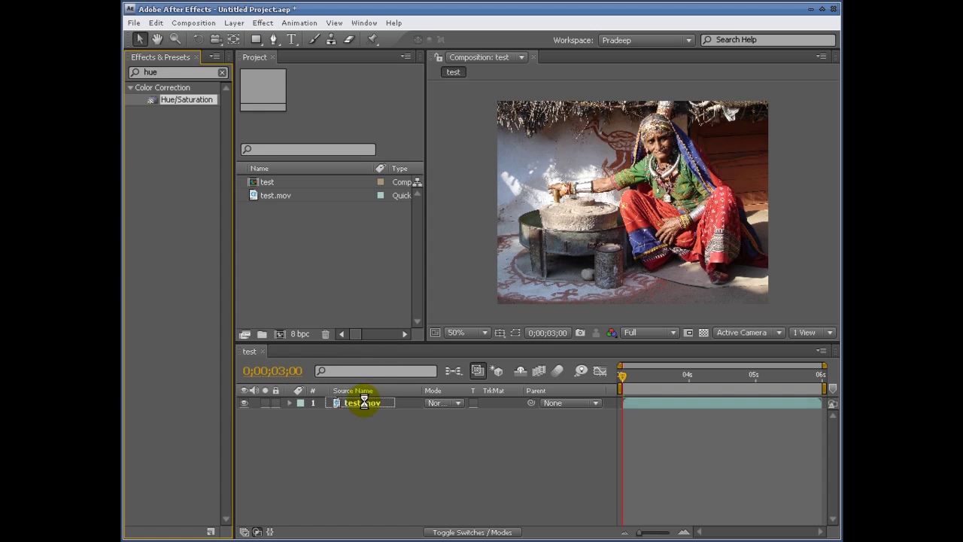
{"action": "left_click_drag", "start_coordinate": [338, 183], "coordinate": [351, 205]}
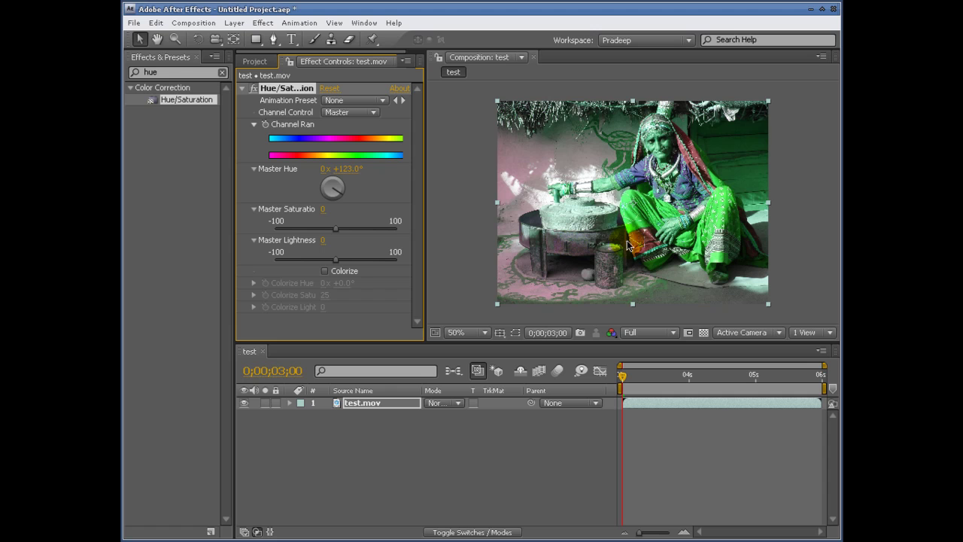
Try moving the test.mov layer around the frame and fit it back to the composition size.
{"action": "left_click_drag", "start_coordinate": [635, 200], "coordinate": [597, 194]}
{"action": "left_click_drag", "start_coordinate": [535, 144], "coordinate": [568, 146]}
{"action": "left_click", "coordinate": [402, 399]}
{"action": "key", "text": "ctrl+alt+f"}
Try scaling down and rotating the test.mov layer in the composition, and undo both changes.
{"action": "left_click_drag", "start_coordinate": [497, 101], "coordinate": [516, 96]}
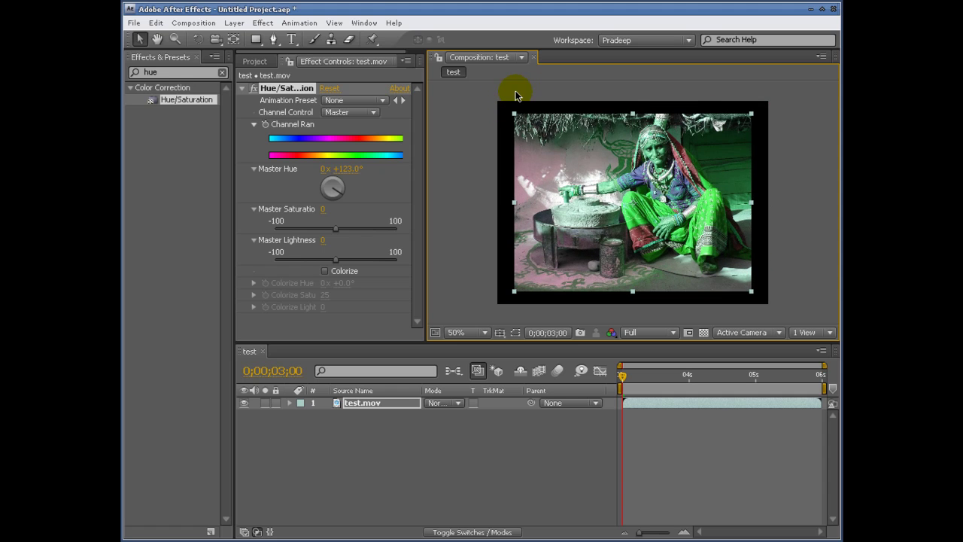
{"action": "left_click", "coordinate": [198, 39]}
{"action": "left_click_drag", "start_coordinate": [512, 112], "coordinate": [520, 282]}
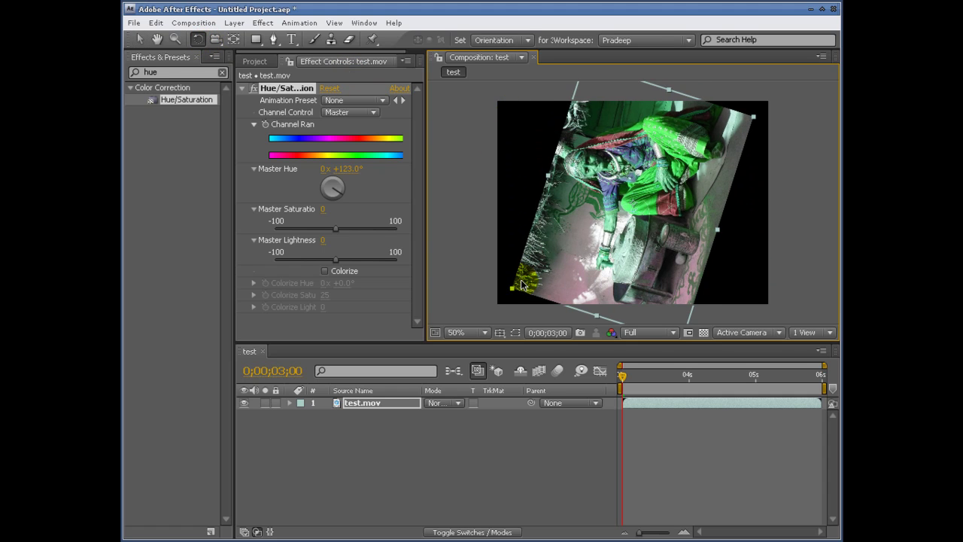
{"action": "key", "text": "ctrl+z"}
{"action": "key", "text": "ctrl+z"}
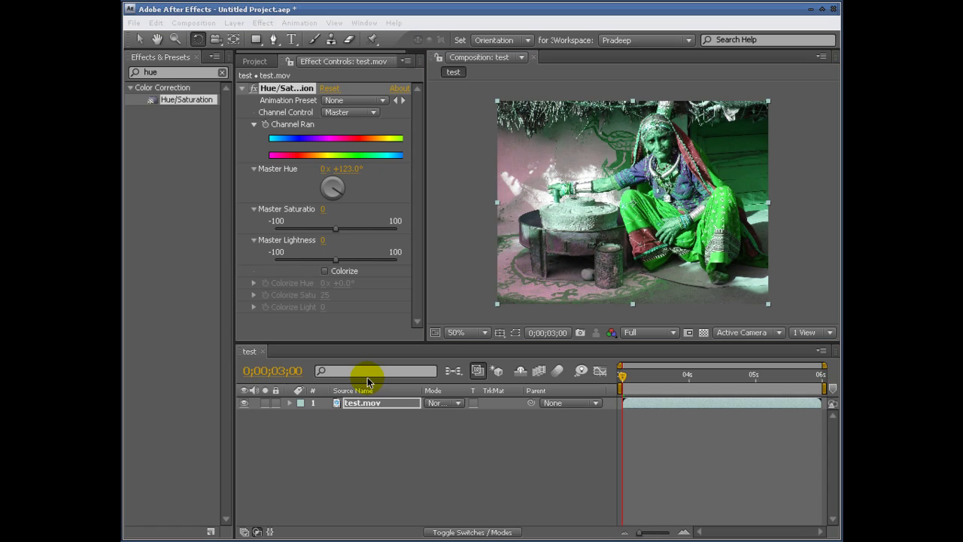
Duplicate the test.mov footage twice in the project and add both copies as layers beneath the original test.mov layer.
{"action": "left_click", "coordinate": [381, 439]}
{"action": "left_click", "coordinate": [254, 61]}
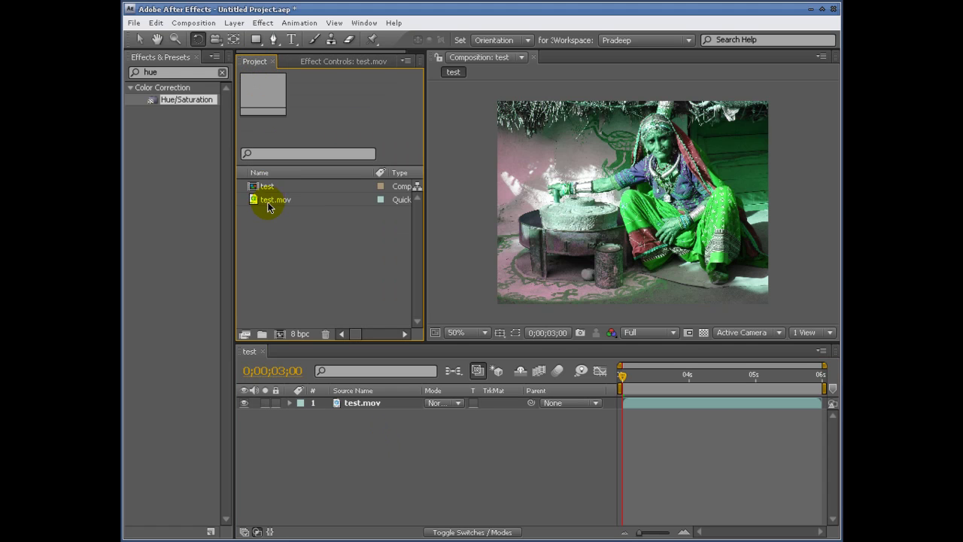
{"action": "left_click", "coordinate": [273, 199]}
{"action": "key", "text": "ctrl+d"}
{"action": "key", "text": "ctrl+d"}
{"action": "left_click_drag", "start_coordinate": [286, 228], "coordinate": [352, 402]}
{"action": "left_click_drag", "start_coordinate": [270, 216], "coordinate": [366, 401]}
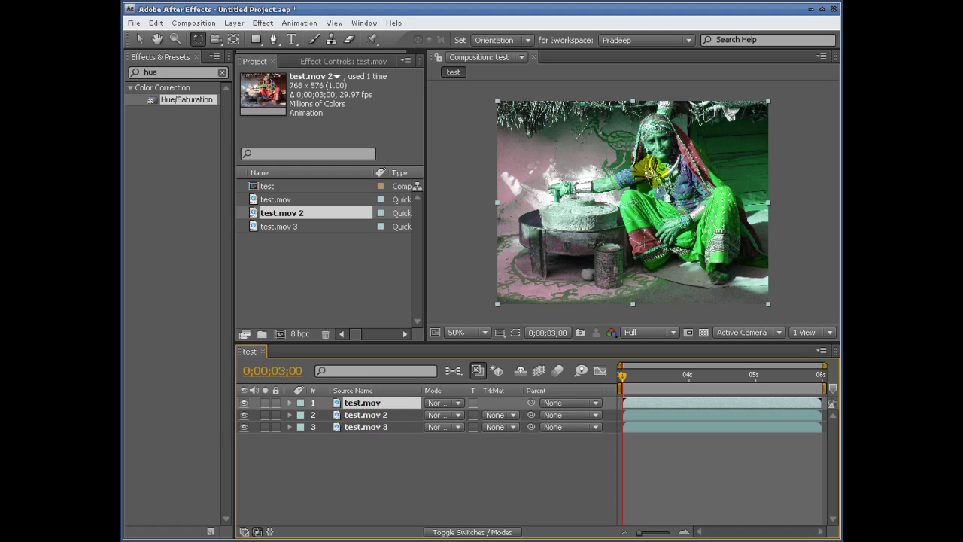
Draw a closed freeform mask around the woman and the grinding stone on the top test.mov layer with the Pen tool.
{"action": "left_click", "coordinate": [273, 39]}
{"action": "left_click", "coordinate": [585, 146]}
{"action": "left_click", "coordinate": [532, 222]}
{"action": "left_click", "coordinate": [587, 272]}
{"action": "left_click", "coordinate": [713, 239]}
{"action": "left_click", "coordinate": [704, 155]}
{"action": "left_click", "coordinate": [681, 142]}
{"action": "left_click", "coordinate": [584, 146]}
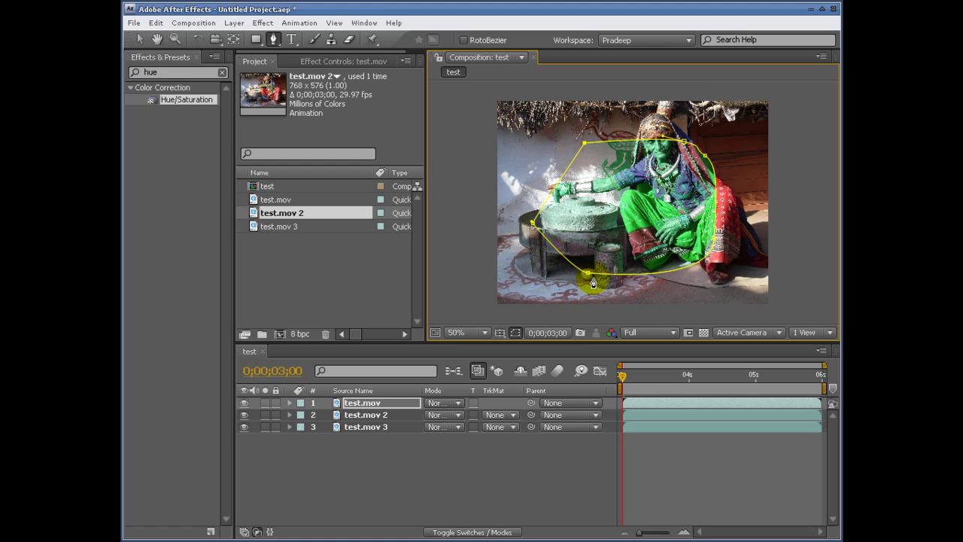
Undo the mask drawn on the test.mov layer.
{"action": "key", "text": "ctrl+z"}
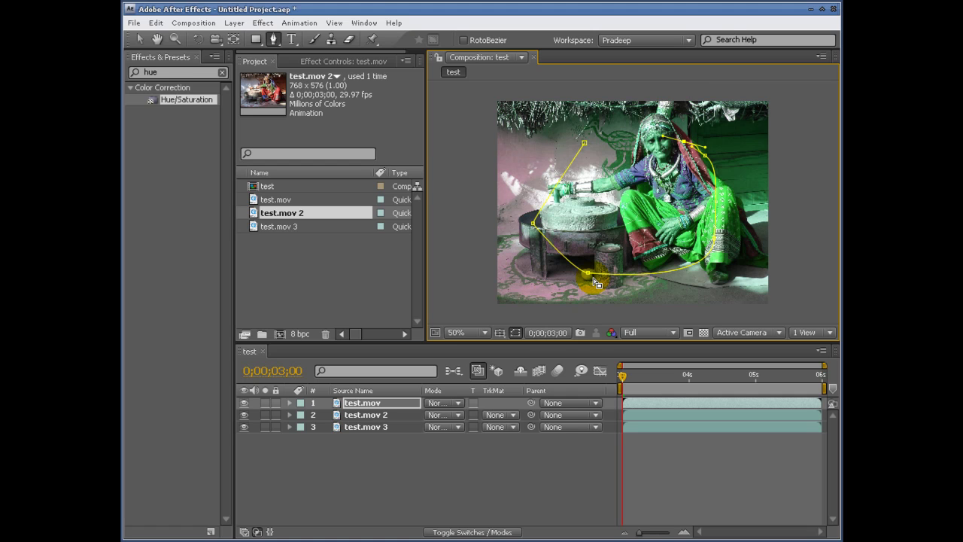
{"action": "key", "text": "ctrl+z"}
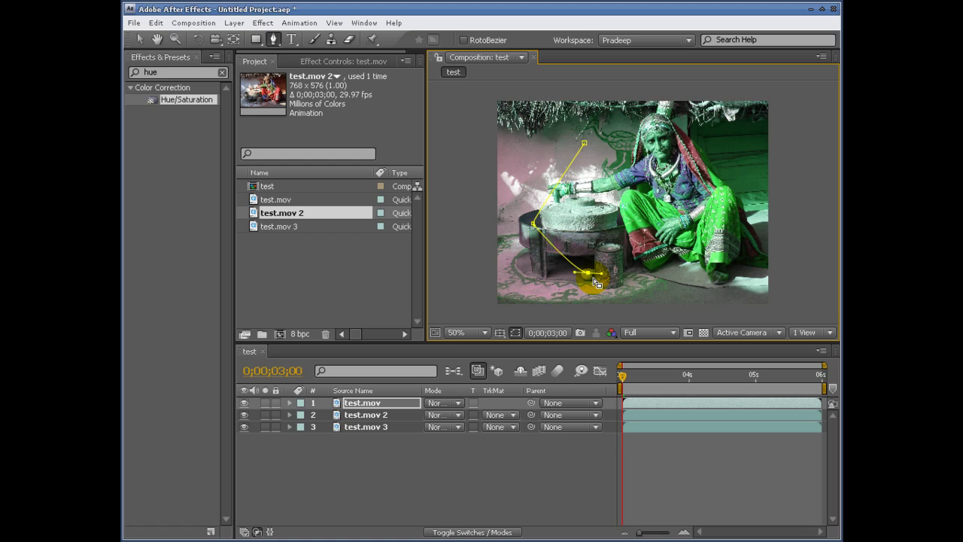
{"action": "key", "text": "ctrl+z"}
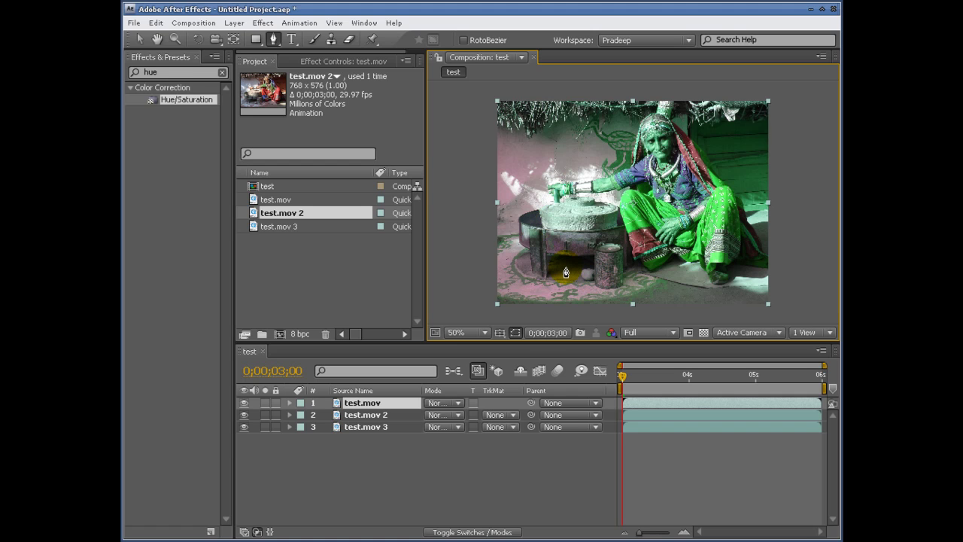
{"action": "scroll", "coordinate": [546, 200], "scroll_direction": "up", "scroll_amount": 1}
{"action": "scroll", "coordinate": [542, 197], "scroll_direction": "down", "scroll_amount": 1}
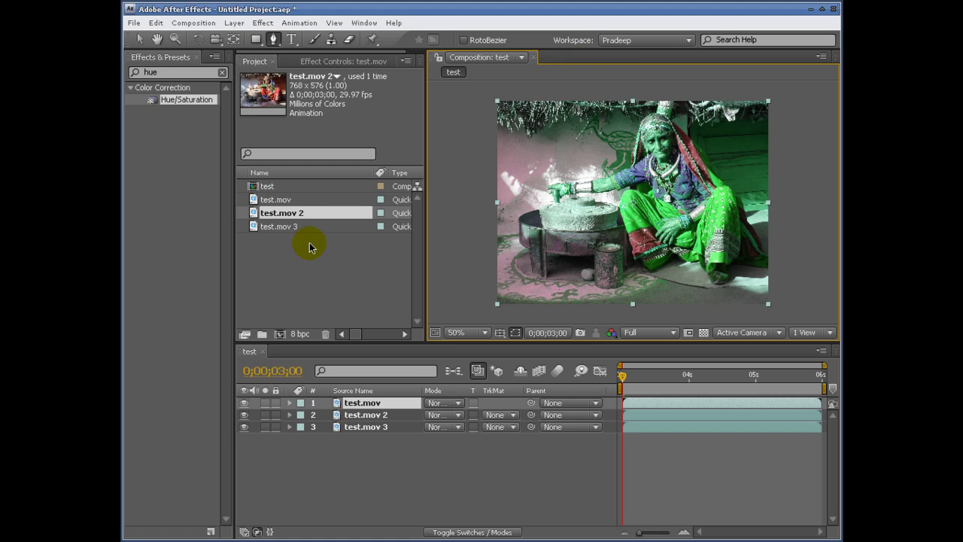
Start motion tracking on the top test.mov layer.
{"action": "right_click", "coordinate": [363, 403]}
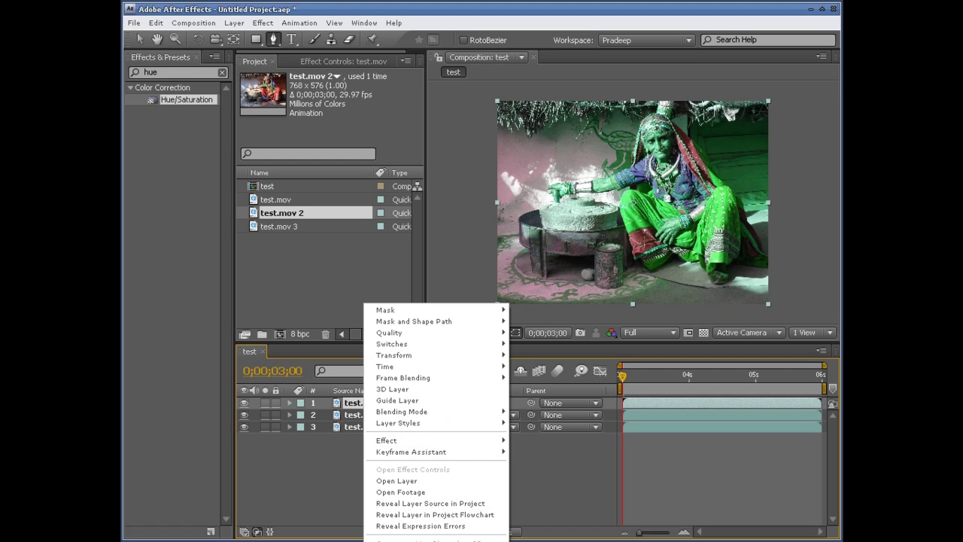
{"action": "left_click", "coordinate": [406, 541]}
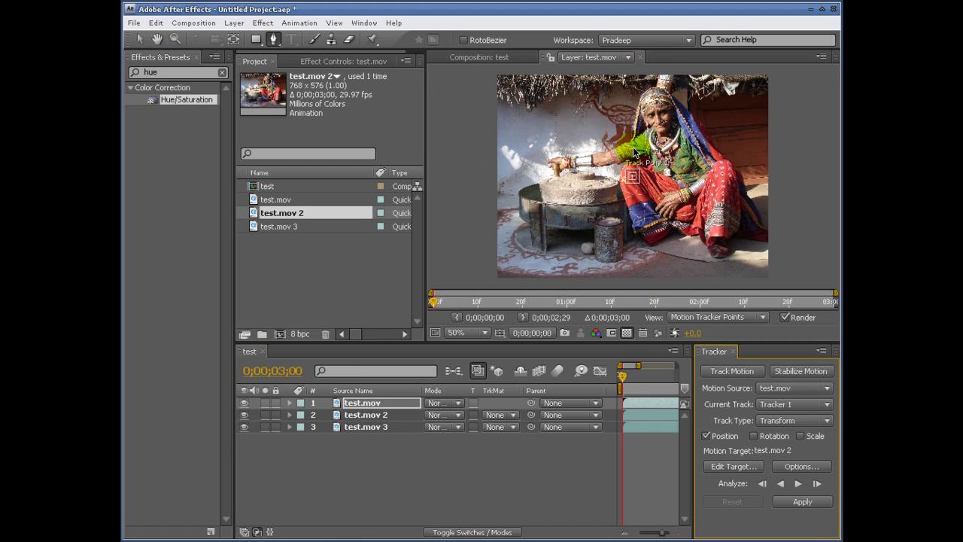
Return to the test composition view and delete all three test.mov layers from its timeline.
{"action": "left_click", "coordinate": [465, 57]}
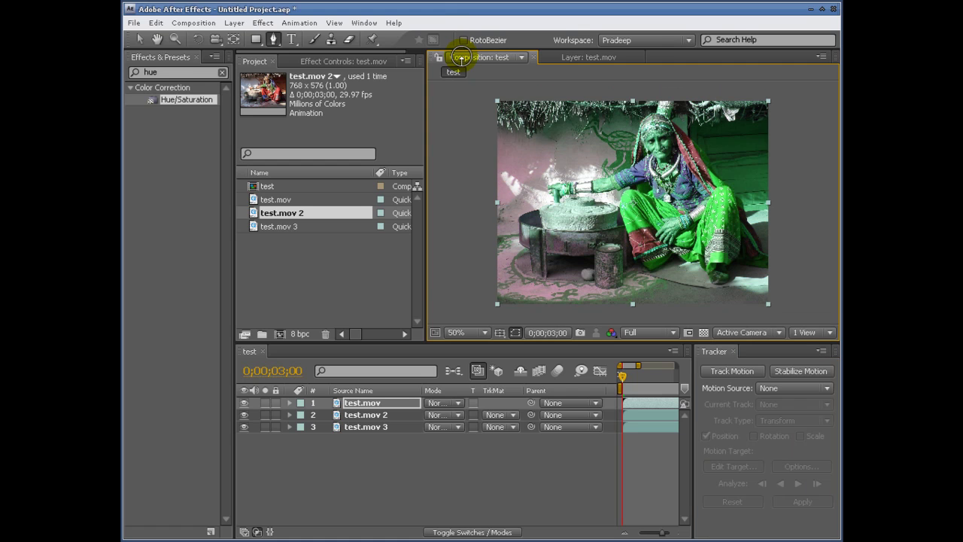
{"action": "left_click", "coordinate": [606, 58]}
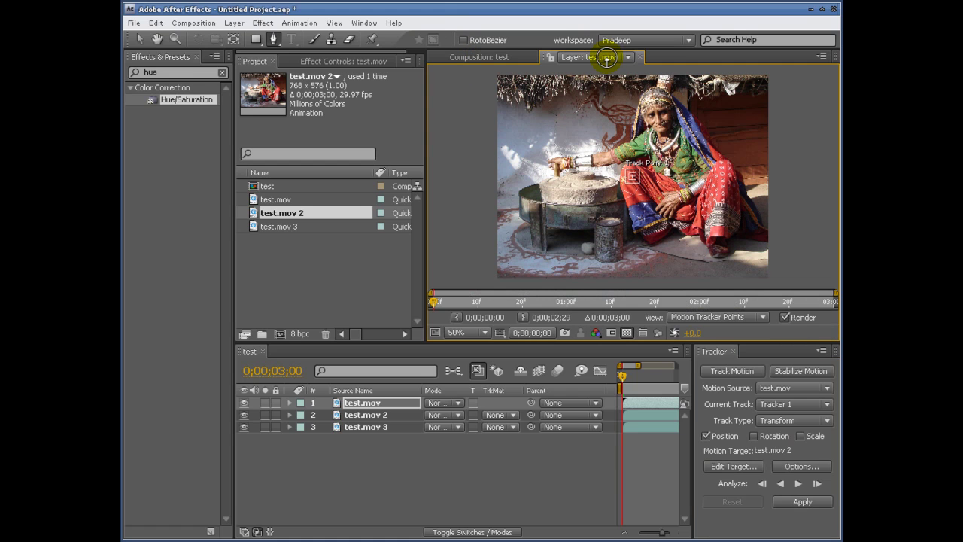
{"action": "left_click", "coordinate": [493, 56]}
{"action": "left_click_drag", "start_coordinate": [398, 501], "coordinate": [316, 401]}
{"action": "key", "text": "Delete"}
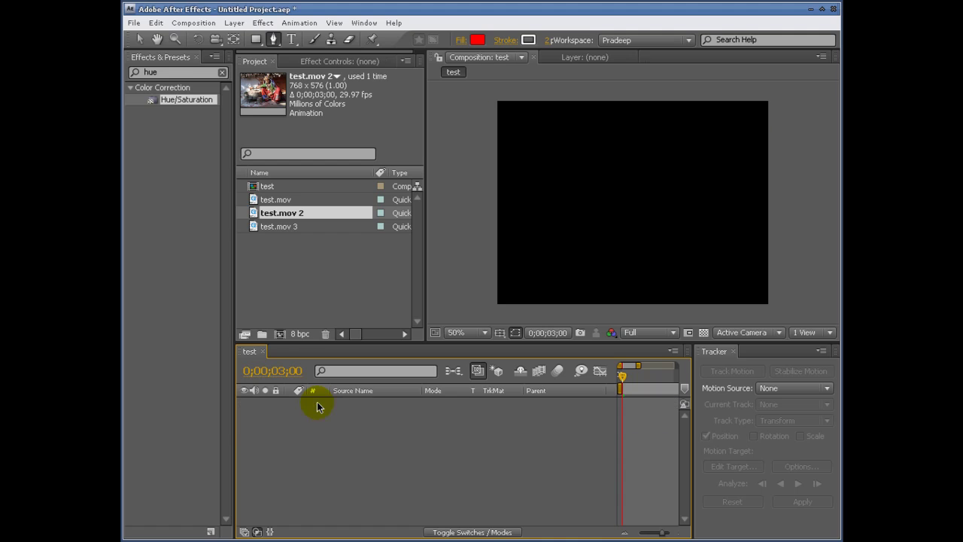
Open the test.mov footage from the project in its own player window, play it and close the window.
{"action": "left_click", "coordinate": [254, 202]}
{"action": "double_click", "coordinate": [254, 201]}
{"action": "left_click_drag", "start_coordinate": [376, 60], "coordinate": [352, 45]}
{"action": "left_click_drag", "start_coordinate": [249, 52], "coordinate": [290, 48]}
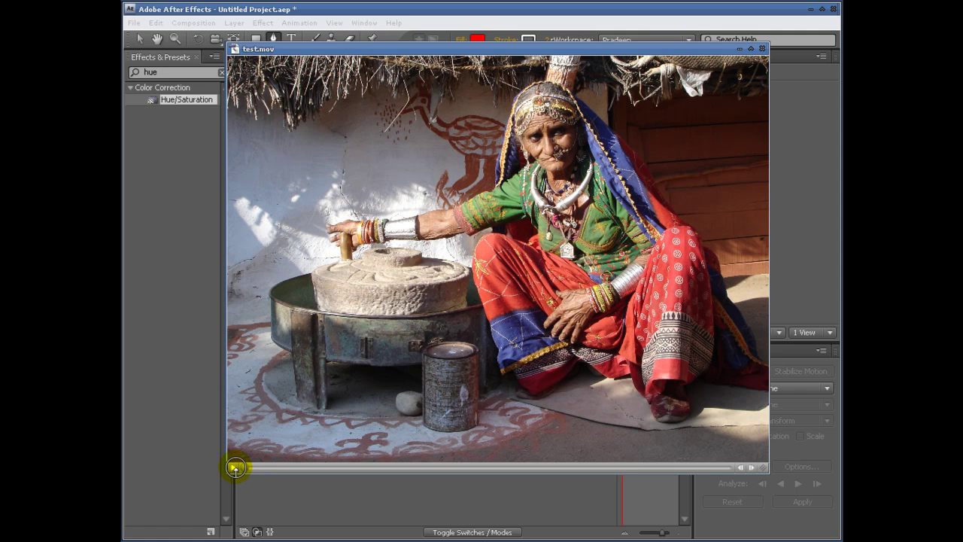
{"action": "key", "text": "space"}
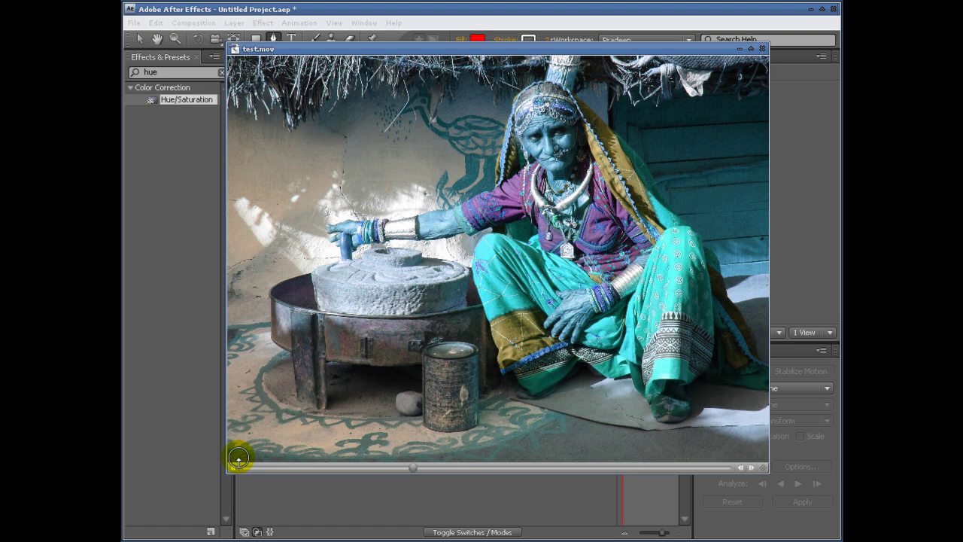
{"action": "left_click", "coordinate": [765, 49]}
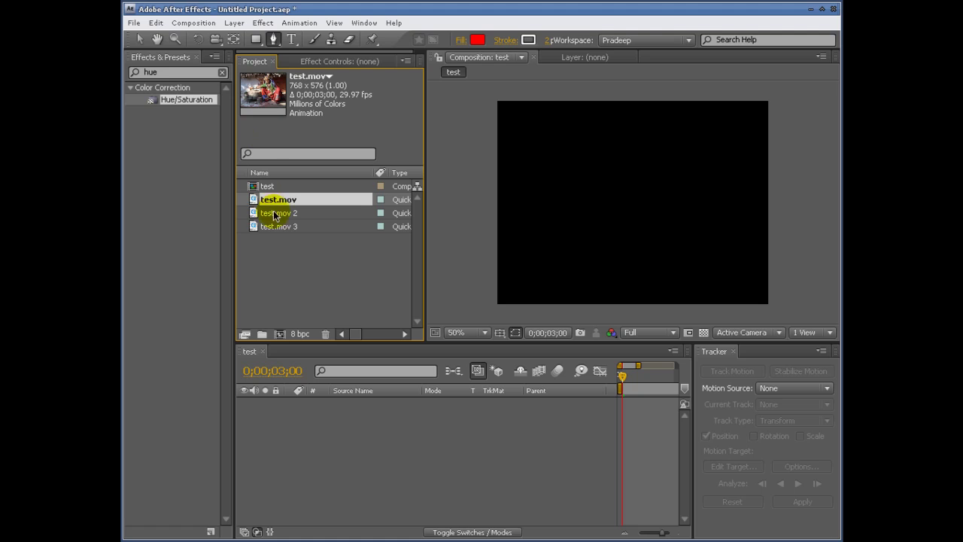
Open the test.mov footage in the Footage viewer and close the viewer again.
{"action": "right_click", "coordinate": [269, 199]}
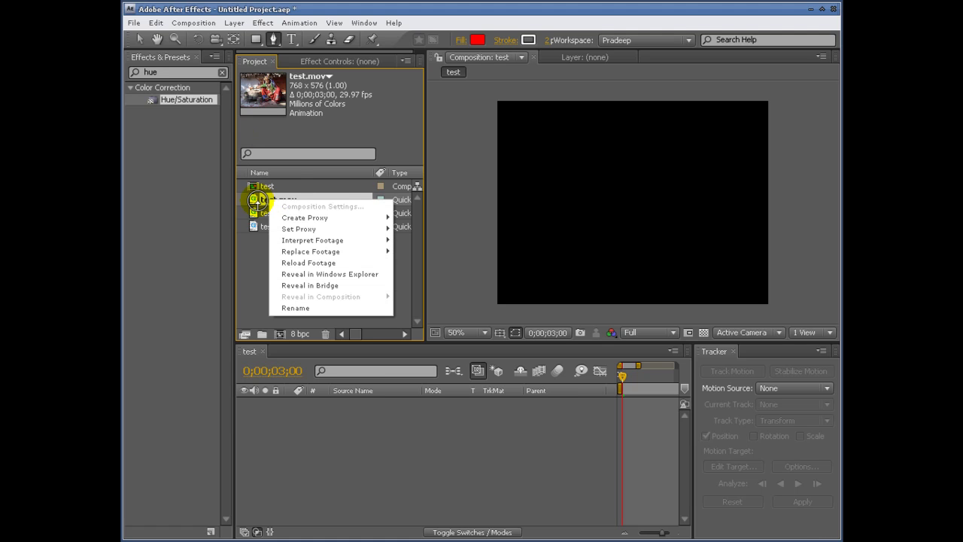
{"action": "left_click", "coordinate": [254, 200]}
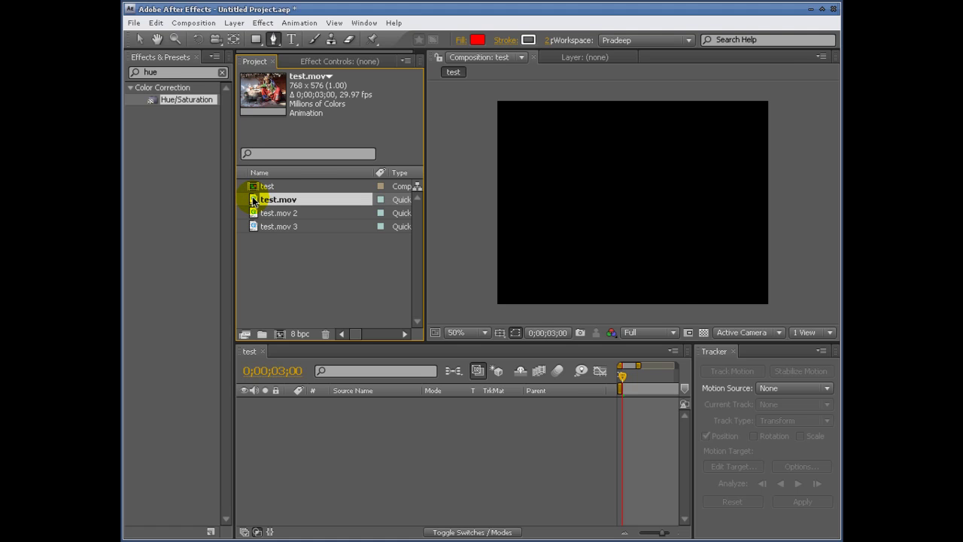
{"action": "double_click", "coordinate": [254, 201]}
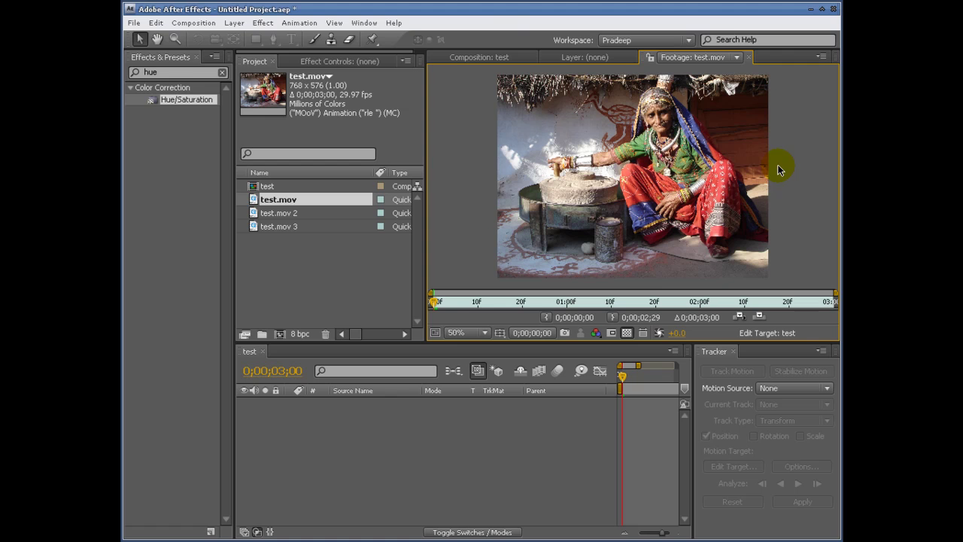
{"action": "left_click", "coordinate": [763, 295]}
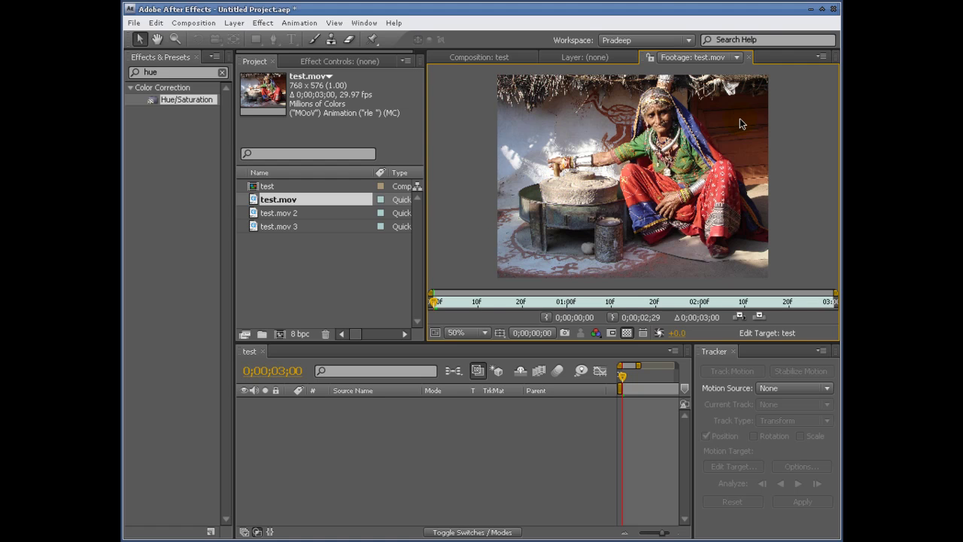
{"action": "left_click", "coordinate": [748, 57]}
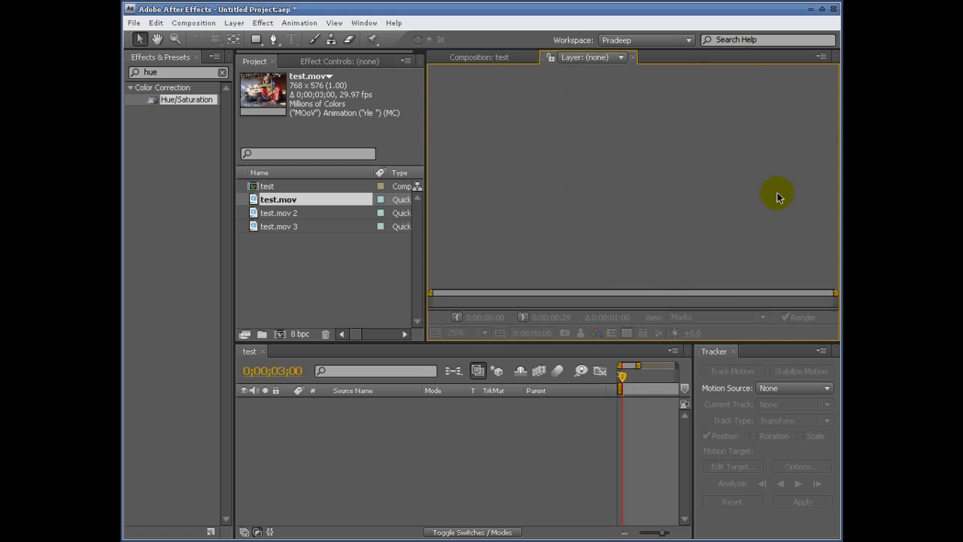
Add test.mov to the test composition, then open its layer in the Layer viewer and close that view.
{"action": "left_click", "coordinate": [790, 540]}
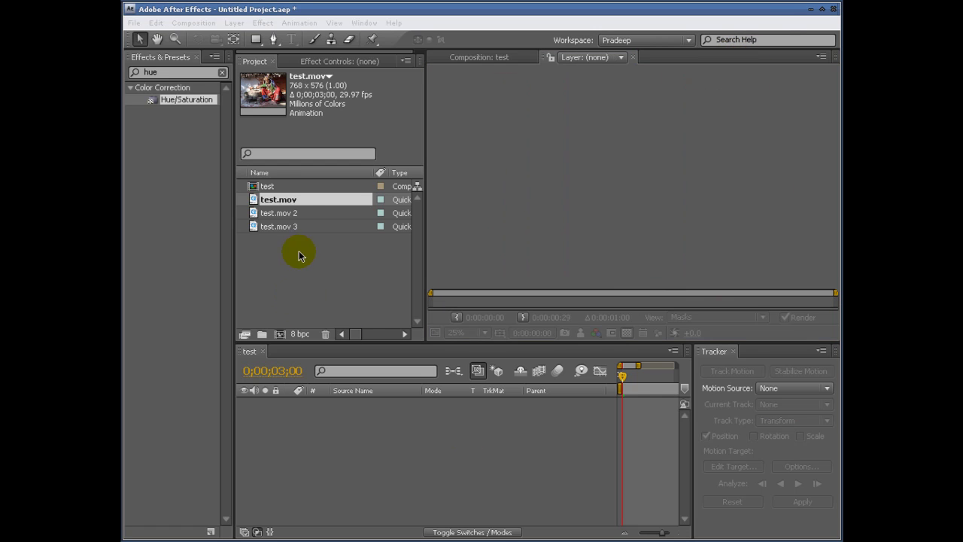
{"action": "left_click_drag", "start_coordinate": [270, 200], "coordinate": [368, 466]}
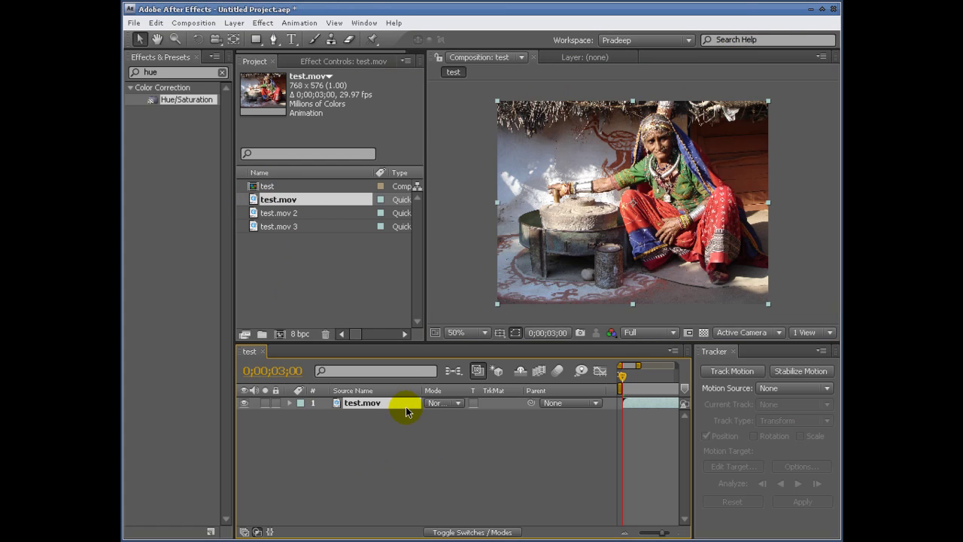
{"action": "right_click", "coordinate": [380, 408]}
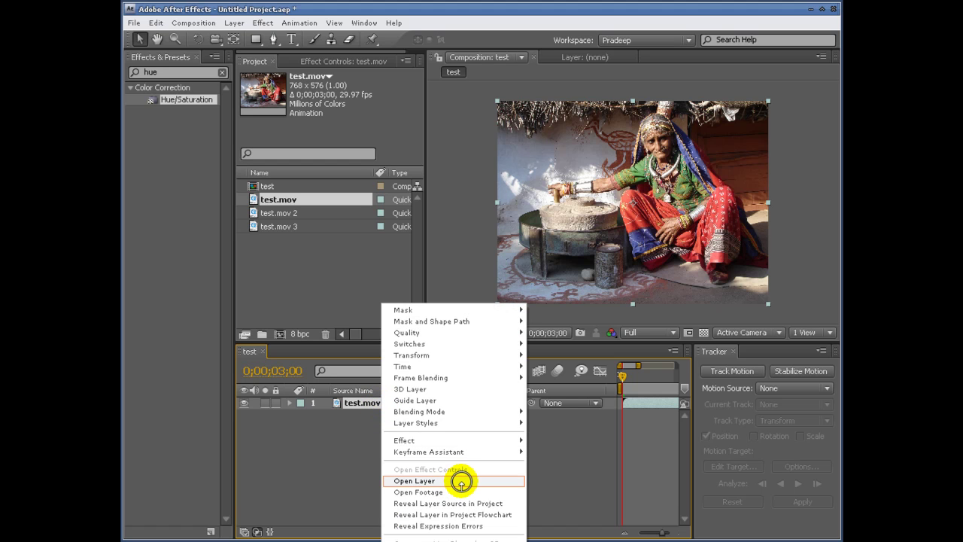
{"action": "left_click", "coordinate": [438, 480]}
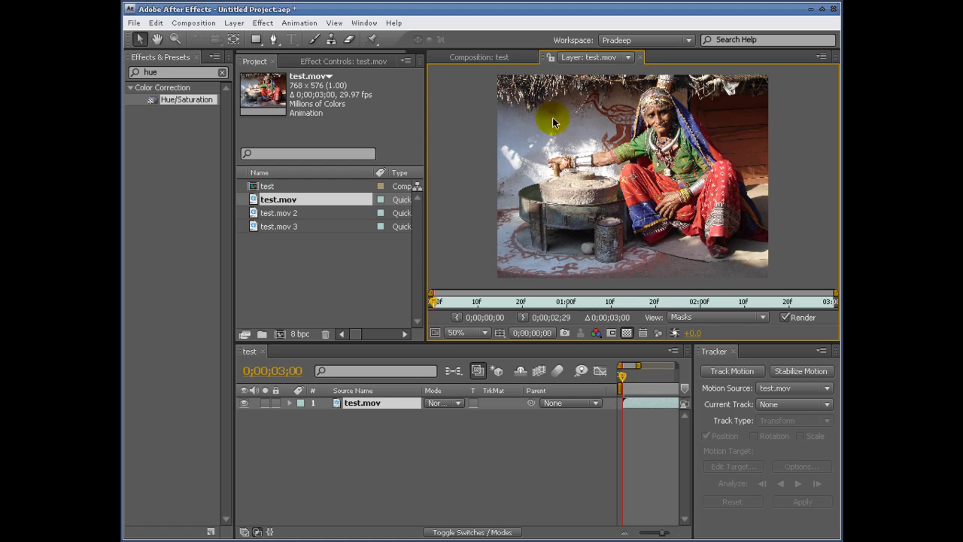
{"action": "left_click", "coordinate": [636, 58]}
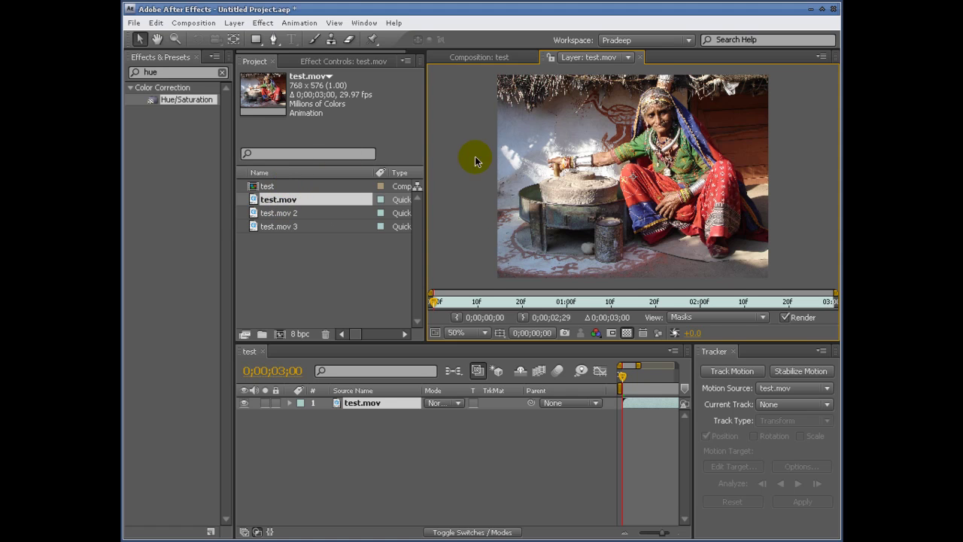
{"action": "left_click", "coordinate": [642, 57]}
Open the test.mov layer's source footage in a player window, reposition the window and close it.
{"action": "right_click", "coordinate": [371, 401]}
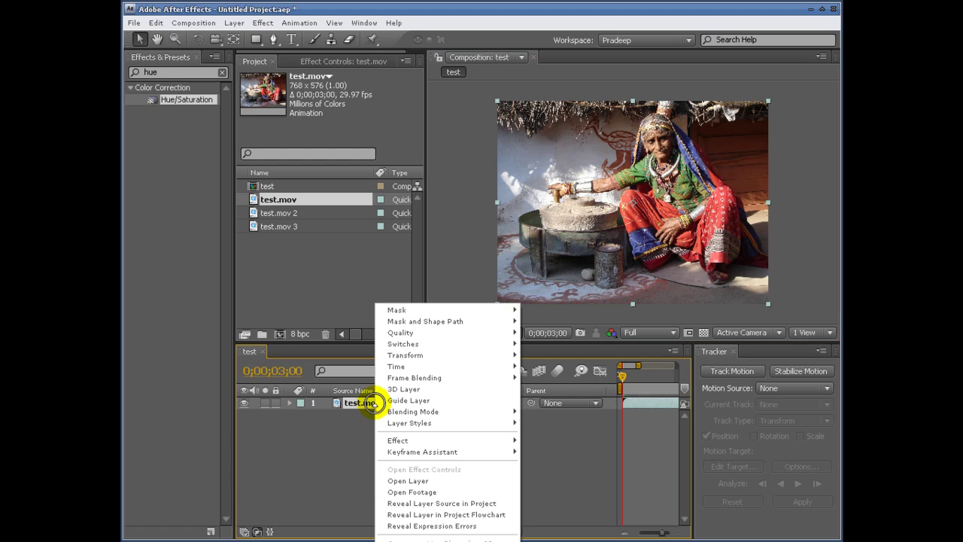
{"action": "left_click", "coordinate": [477, 491]}
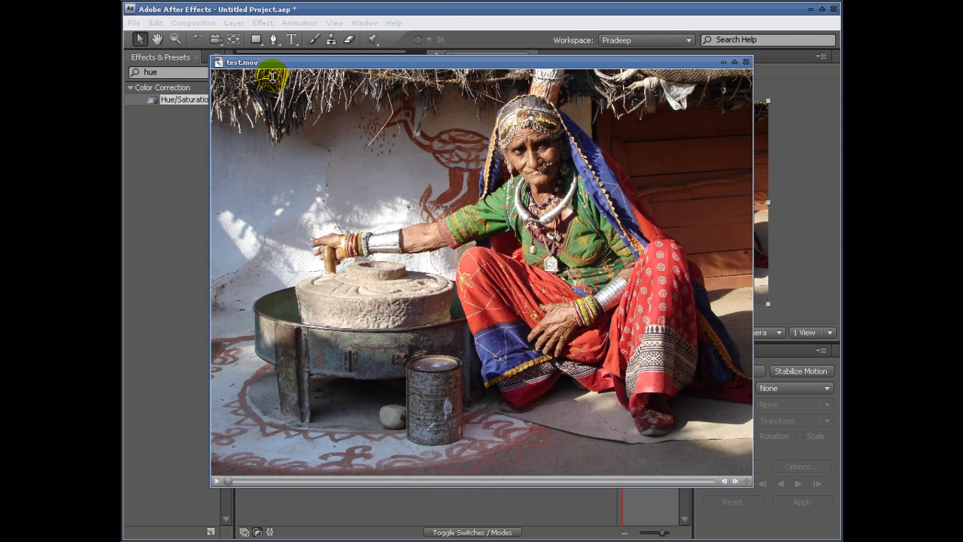
{"action": "left_click_drag", "start_coordinate": [299, 60], "coordinate": [312, 64]}
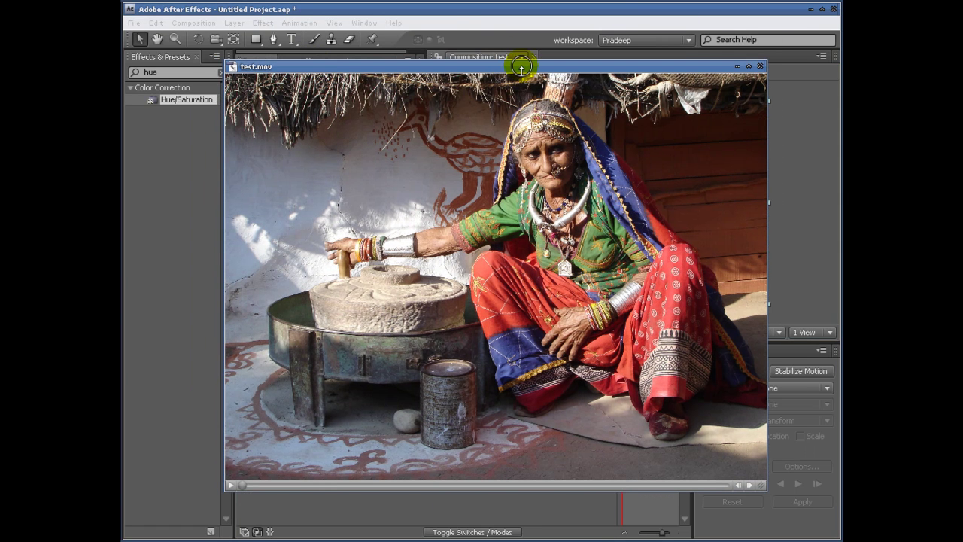
{"action": "left_click_drag", "start_coordinate": [519, 65], "coordinate": [508, 49]}
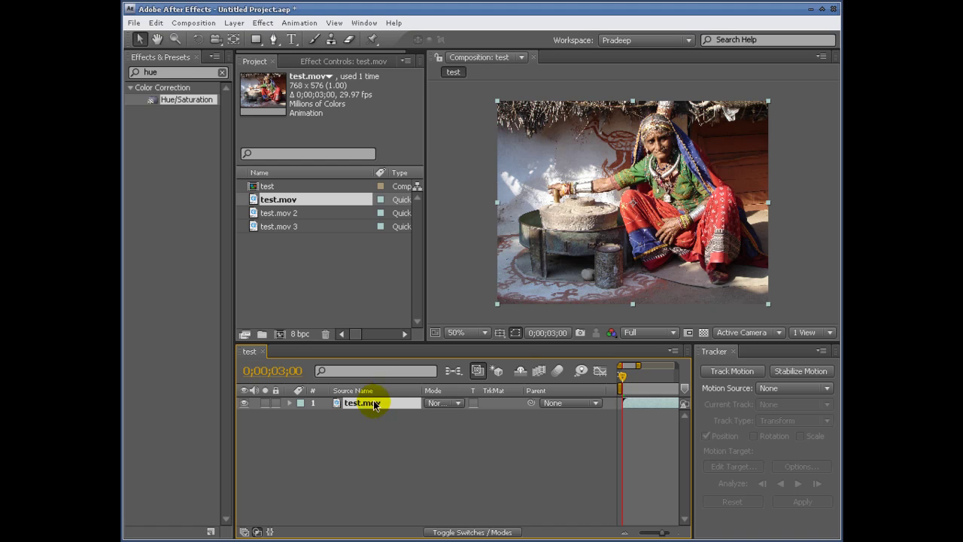
Add test.mov 3 beneath the test.mov layer, revealing the test.mov layer's source in the project before and after.
{"action": "right_click", "coordinate": [382, 402]}
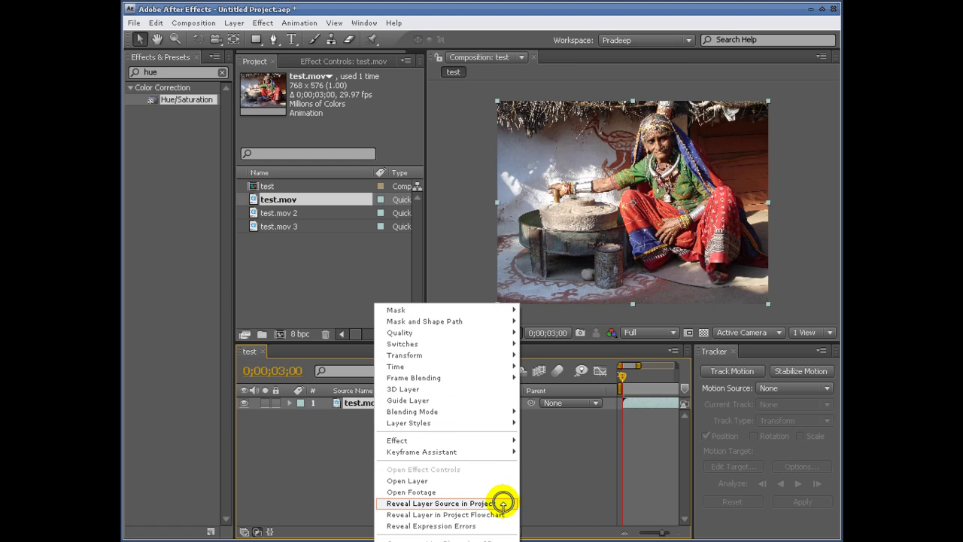
{"action": "left_click", "coordinate": [502, 503]}
{"action": "left_click", "coordinate": [286, 226]}
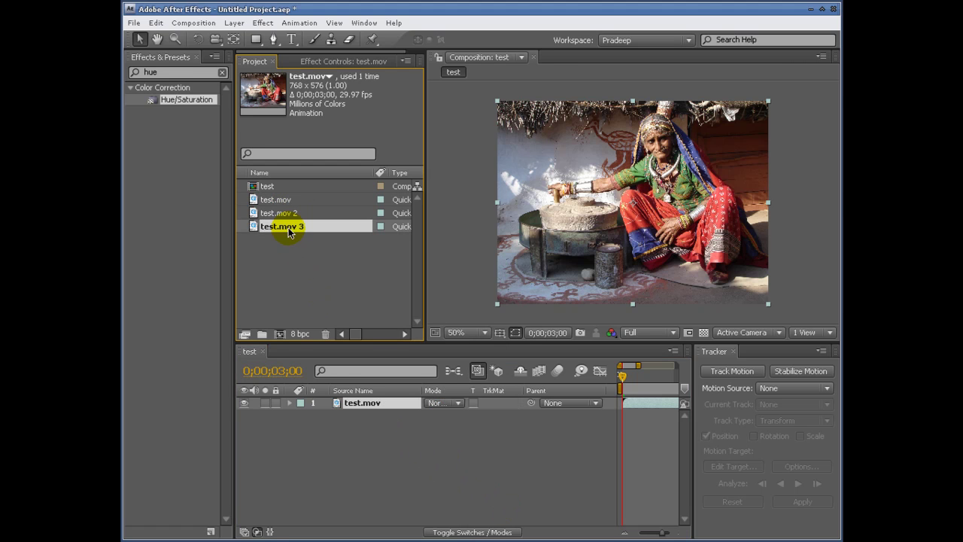
{"action": "left_click_drag", "start_coordinate": [253, 230], "coordinate": [362, 461]}
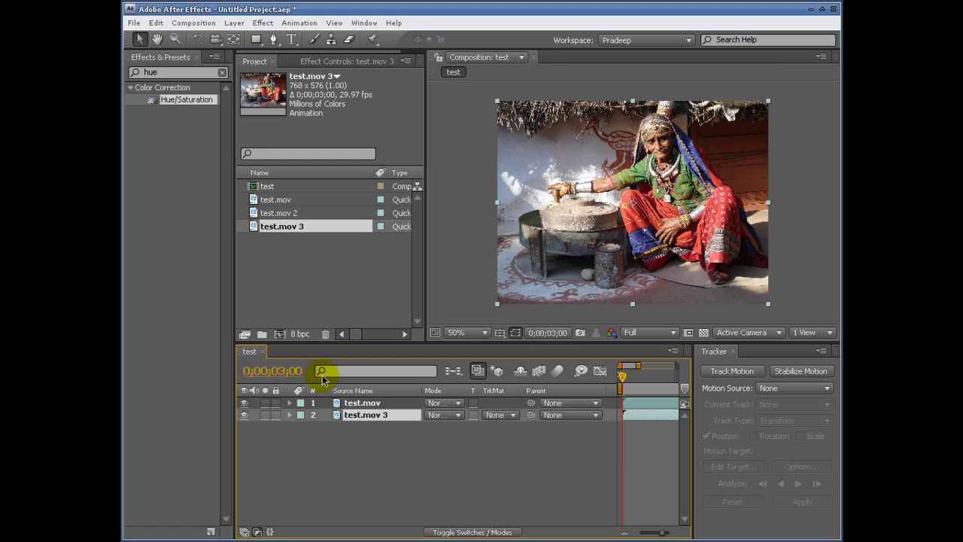
{"action": "right_click", "coordinate": [366, 404]}
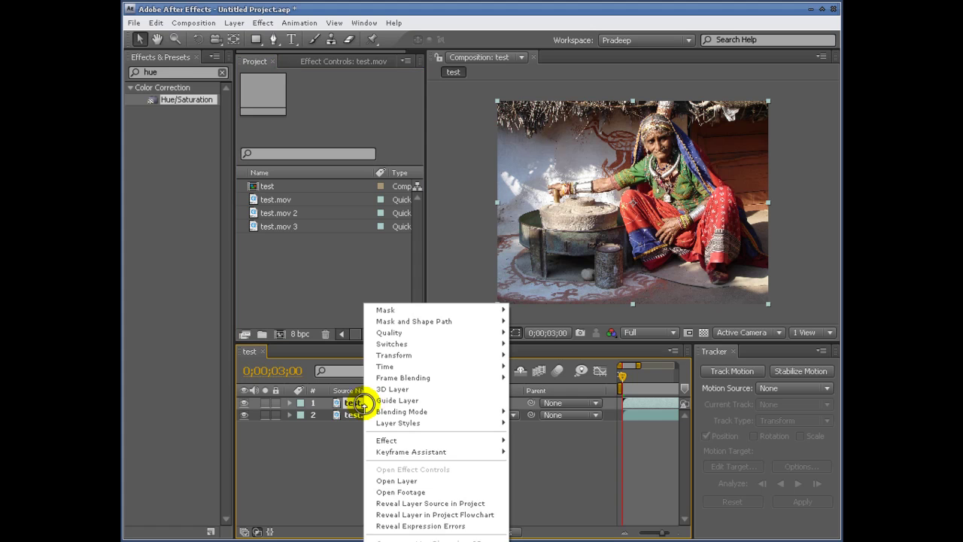
{"action": "left_click", "coordinate": [487, 503]}
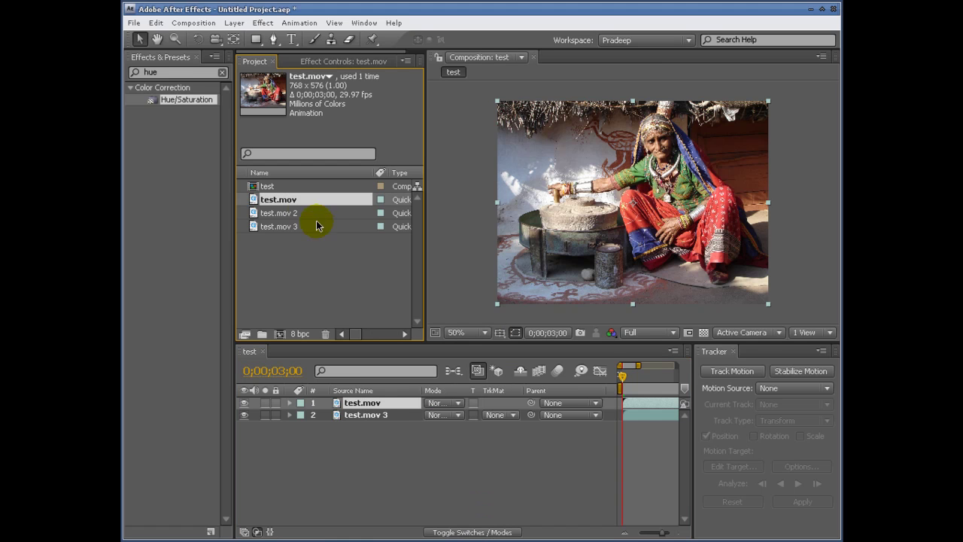
Reveal the test.mov layer in the project flowchart, compare it with the composition view and close the flowchart.
{"action": "right_click", "coordinate": [335, 402]}
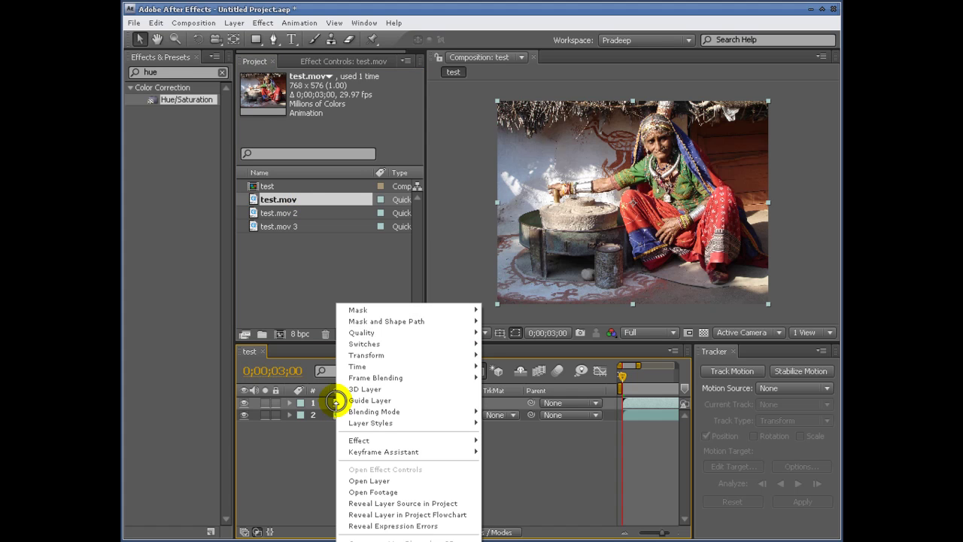
{"action": "left_click", "coordinate": [430, 515]}
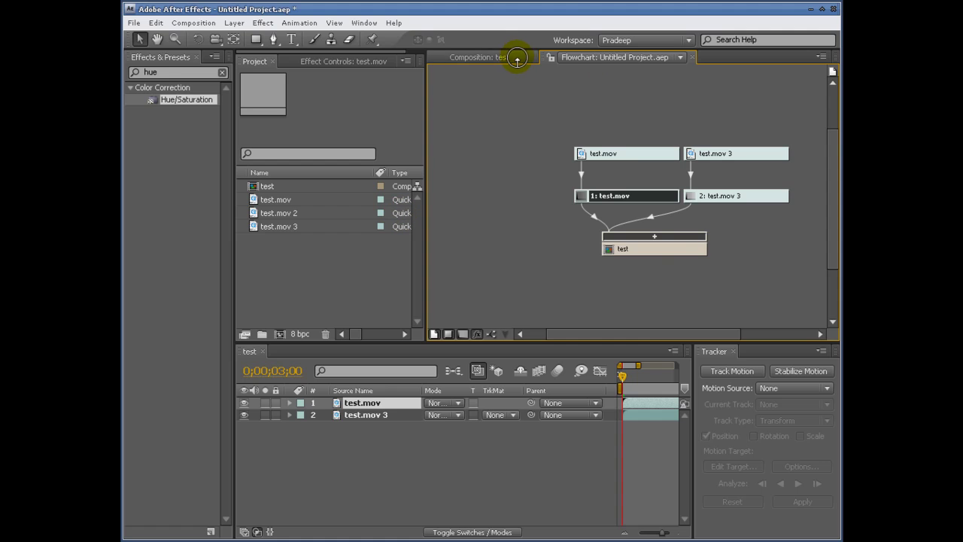
{"action": "left_click", "coordinate": [518, 57]}
{"action": "left_click", "coordinate": [666, 57]}
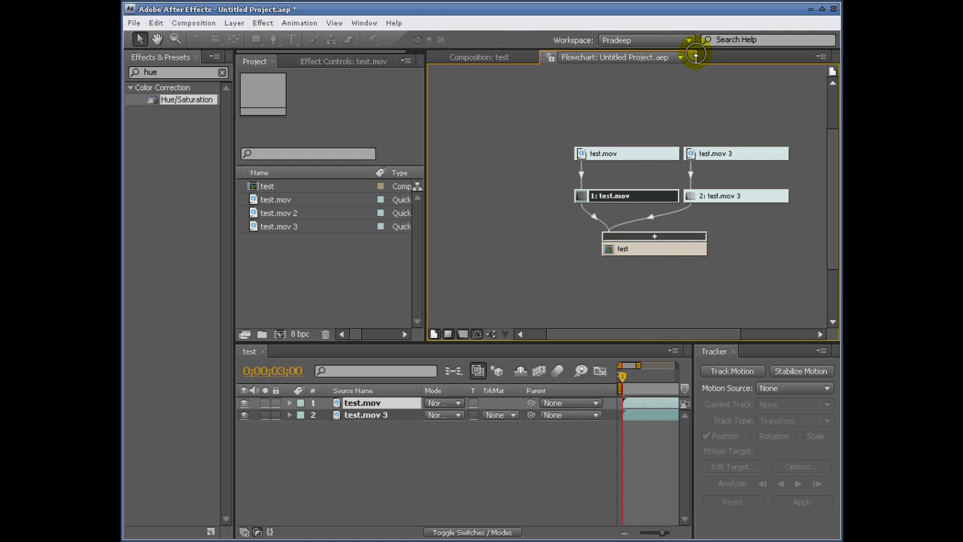
{"action": "left_click", "coordinate": [692, 57]}
Delete test.mov, test.mov 2 and test.mov 3 from the project, keeping the test composition.
{"action": "left_click_drag", "start_coordinate": [318, 286], "coordinate": [253, 186]}
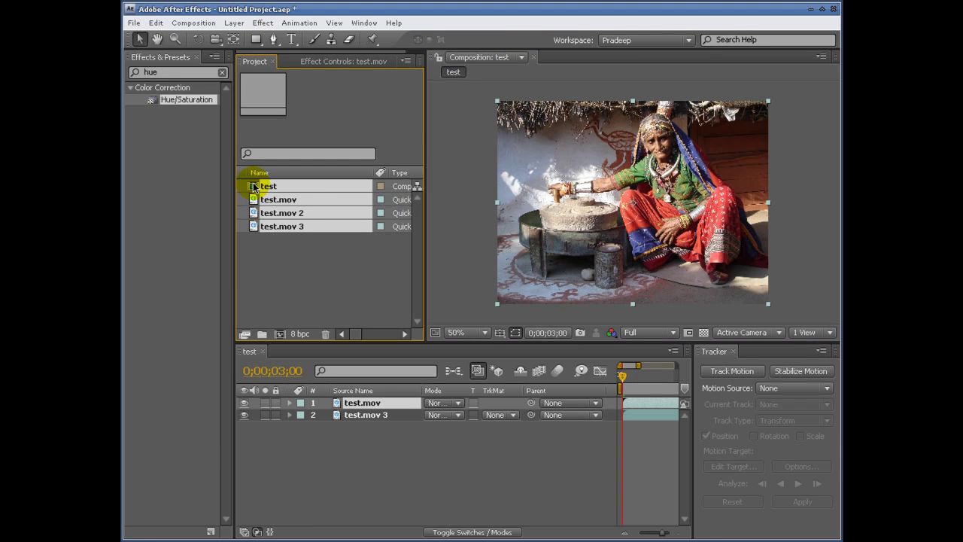
{"action": "left_click_drag", "start_coordinate": [290, 258], "coordinate": [273, 206]}
{"action": "key", "text": "Delete"}
{"action": "left_click", "coordinate": [638, 352]}
Import oldLady.jpg from the footage folder inside 02_importing_footage and add it as a layer to the test composition.
{"action": "double_click", "coordinate": [296, 242]}
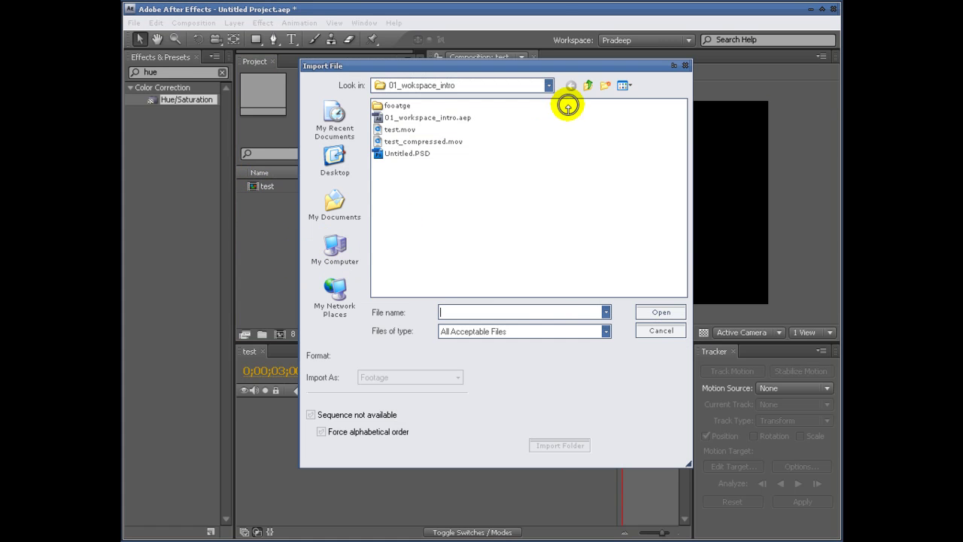
{"action": "left_click", "coordinate": [589, 85]}
{"action": "double_click", "coordinate": [423, 117]}
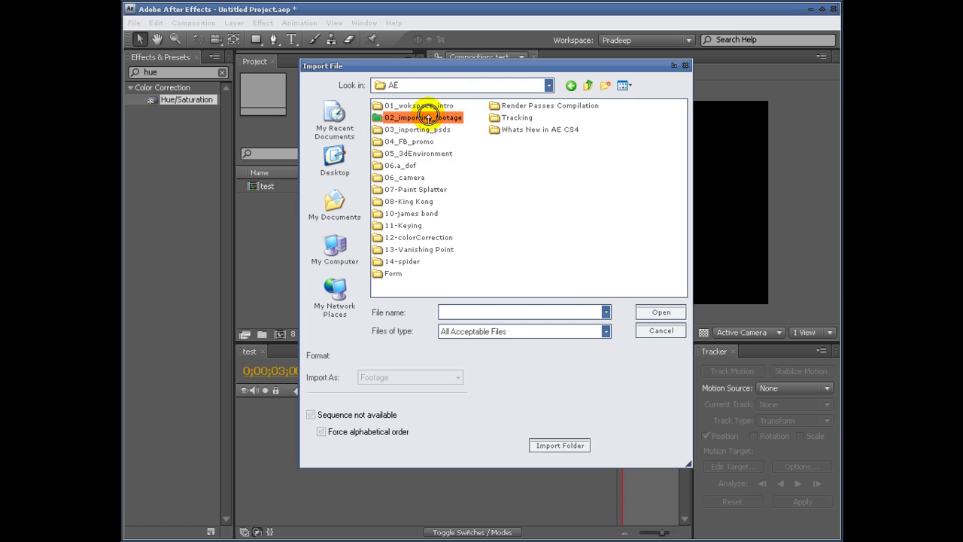
{"action": "double_click", "coordinate": [398, 105]}
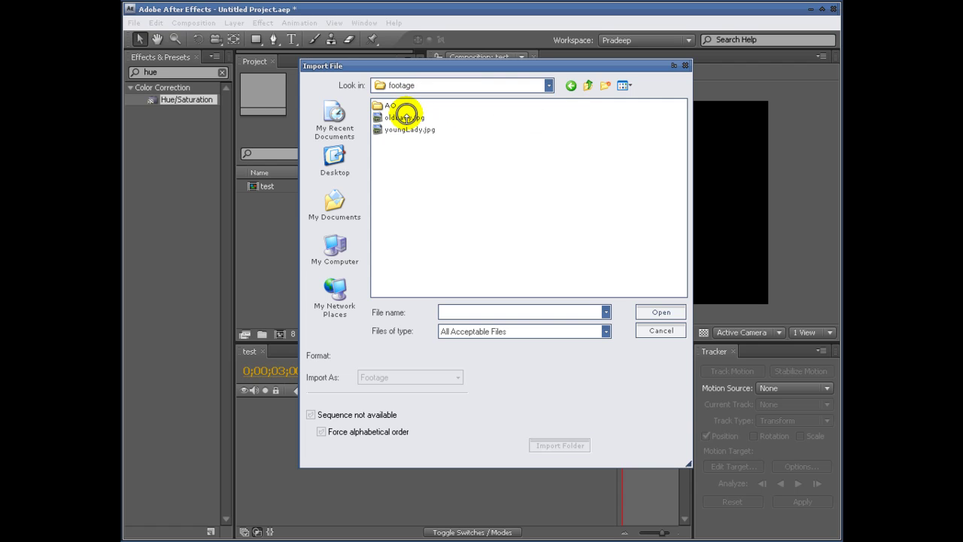
{"action": "double_click", "coordinate": [402, 112]}
{"action": "left_click_drag", "start_coordinate": [279, 188], "coordinate": [376, 412]}
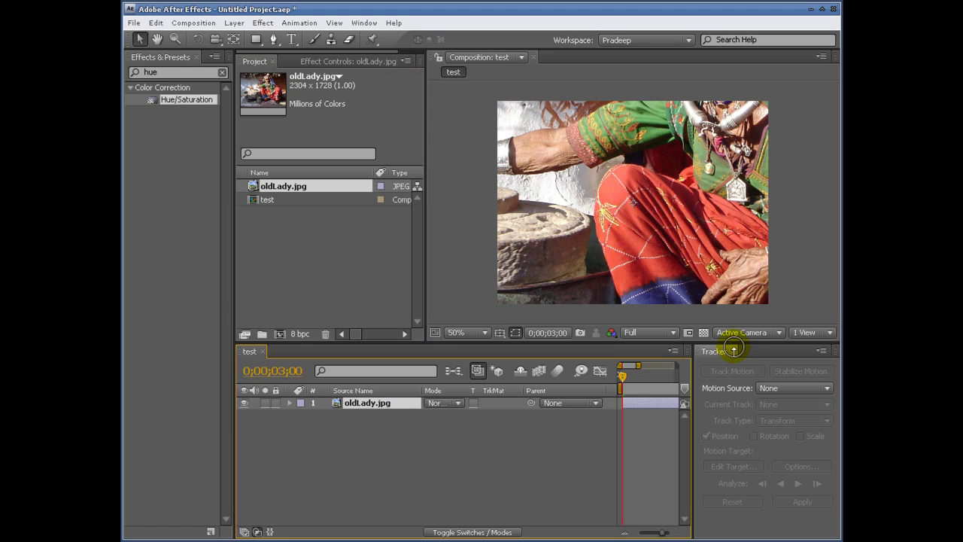
Close the Tracker panel to give the timeline more room.
{"action": "left_click", "coordinate": [733, 351]}
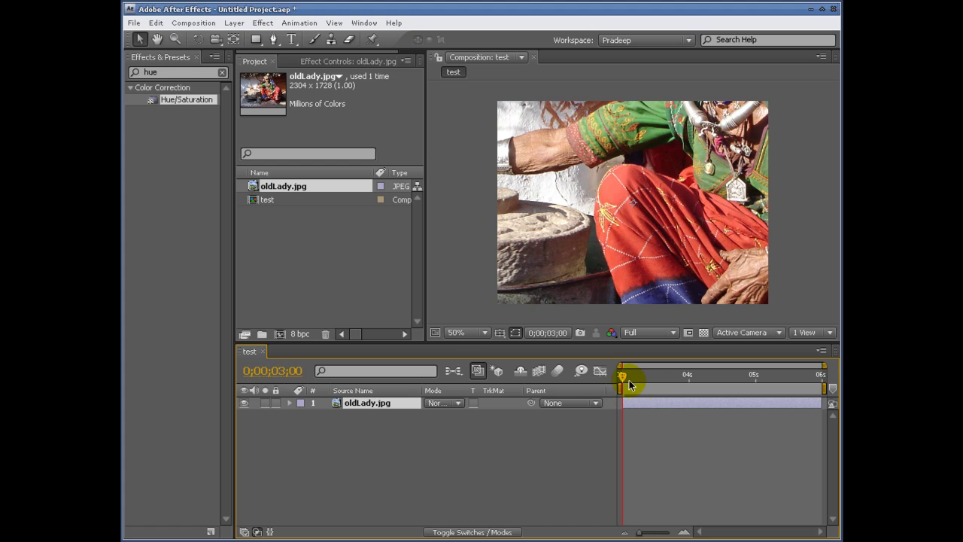
{"action": "mouse_move", "coordinate": [623, 380]}
{"action": "left_mouse_down"}
{"action": "mouse_move", "coordinate": [821, 389]}
{"action": "mouse_move", "coordinate": [614, 392]}
{"action": "left_mouse_up"}
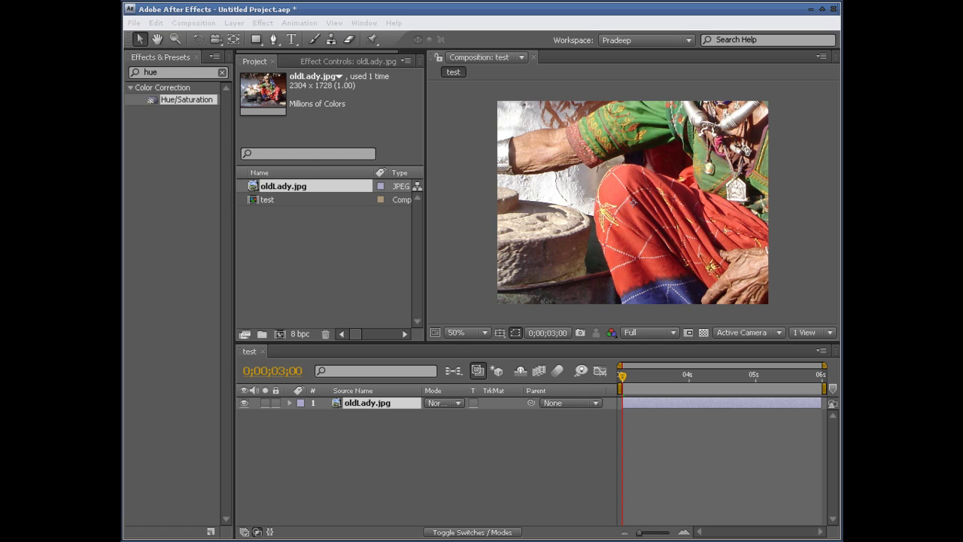
Try a still footage duration of 0:00:05:00 in the Import preferences, switch back to Length of Composition and cancel the changes.
{"action": "left_click", "coordinate": [156, 23]}
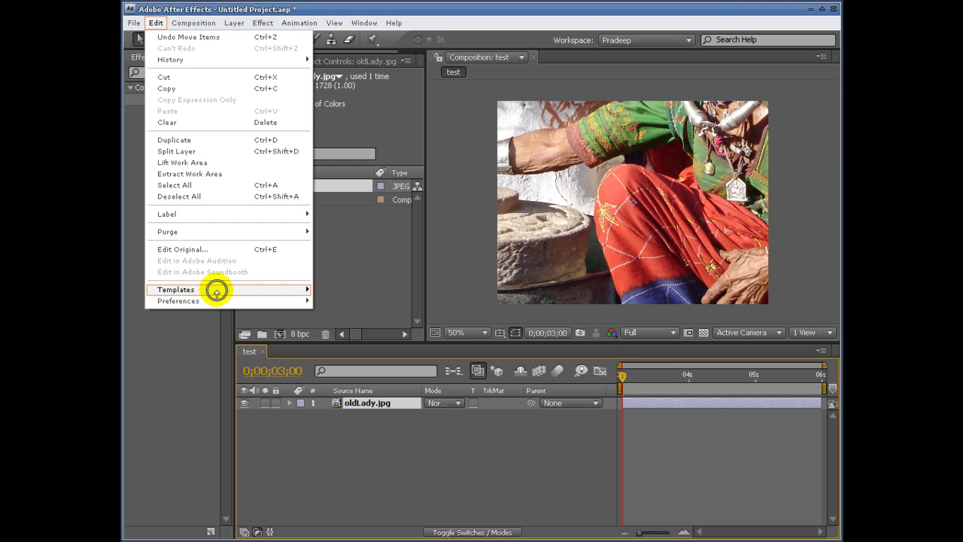
{"action": "mouse_move", "coordinate": [215, 301]}
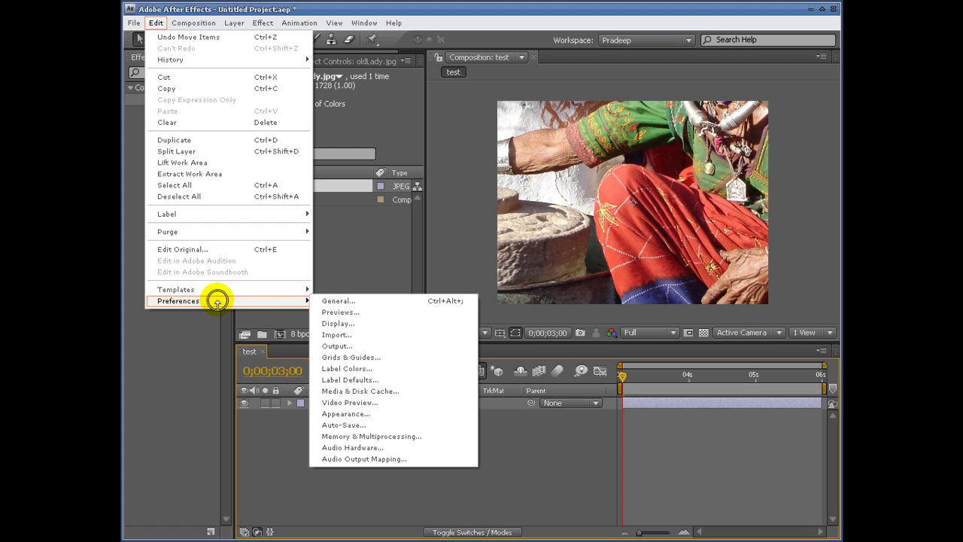
{"action": "left_click", "coordinate": [402, 340]}
{"action": "left_click_drag", "start_coordinate": [394, 66], "coordinate": [391, 51]}
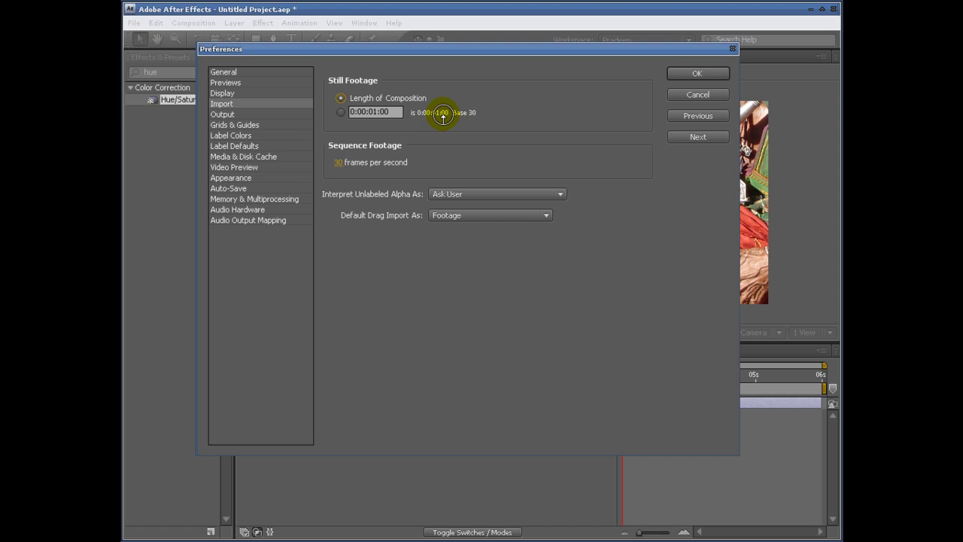
{"action": "left_click", "coordinate": [342, 113]}
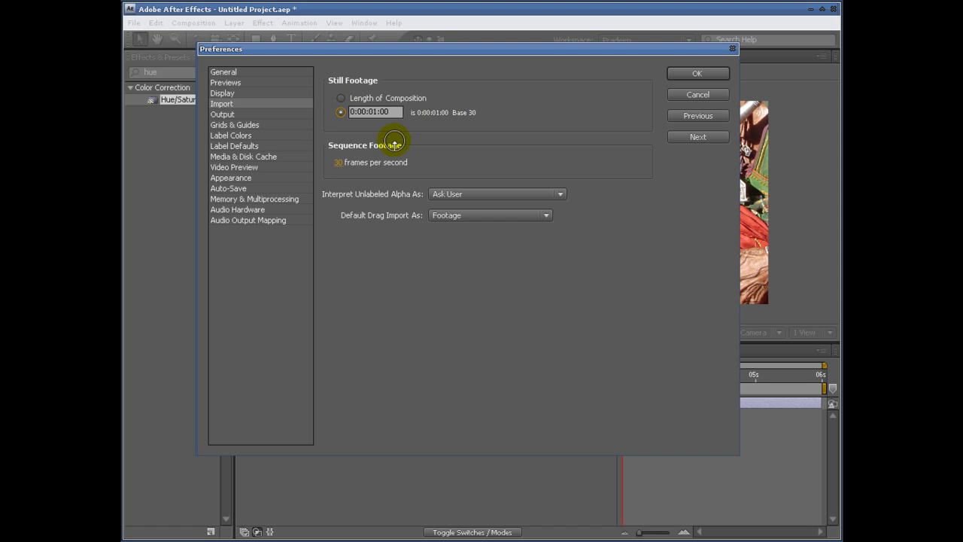
{"action": "left_click", "coordinate": [374, 112]}
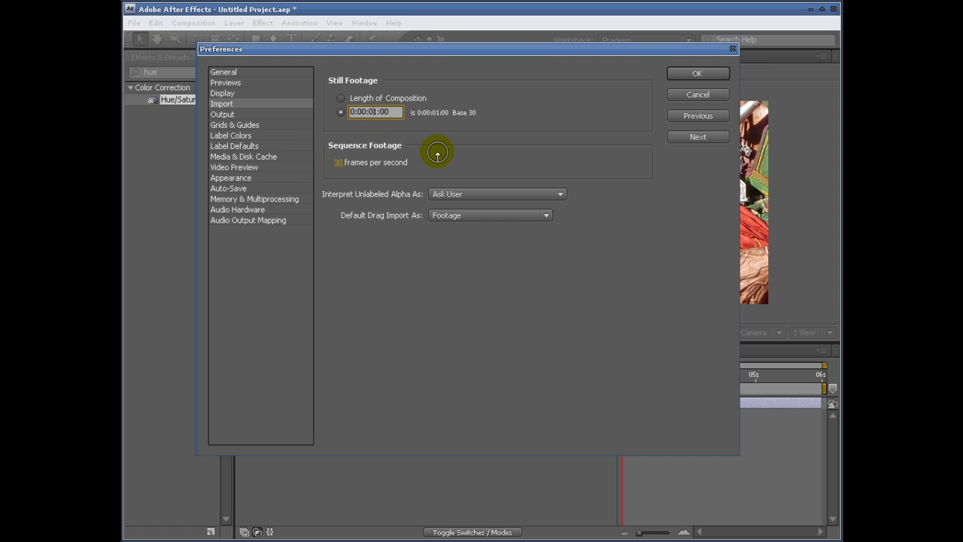
{"action": "type", "text": "5"}
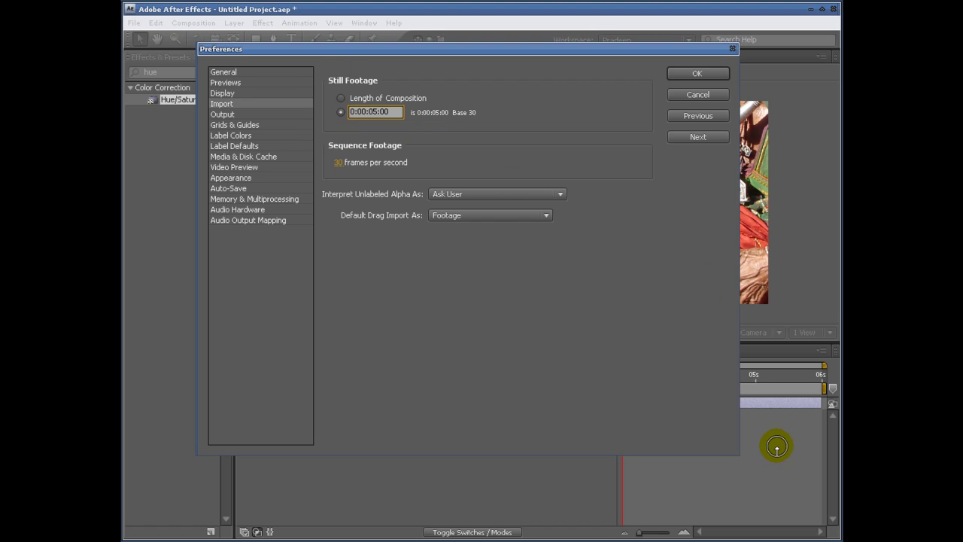
{"action": "left_click", "coordinate": [341, 98]}
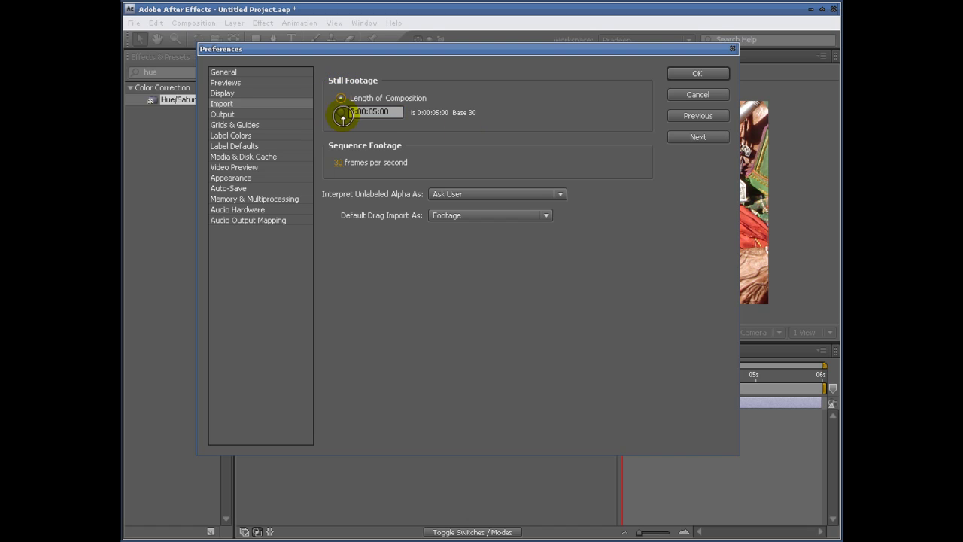
{"action": "left_click", "coordinate": [693, 96]}
Import youngLady.jpg and add it as the top layer of the test composition with the current time at 0;00;04;08.
{"action": "left_click", "coordinate": [281, 223]}
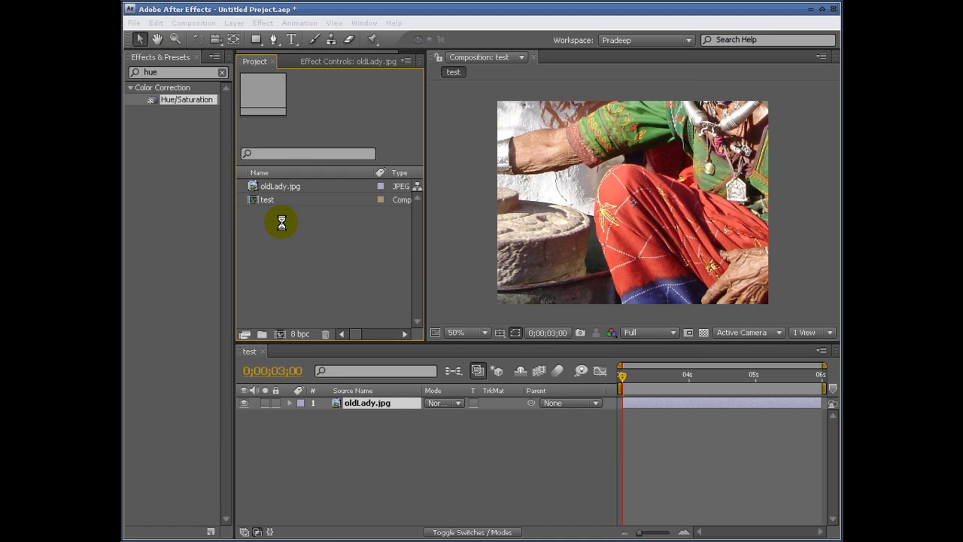
{"action": "double_click", "coordinate": [393, 129]}
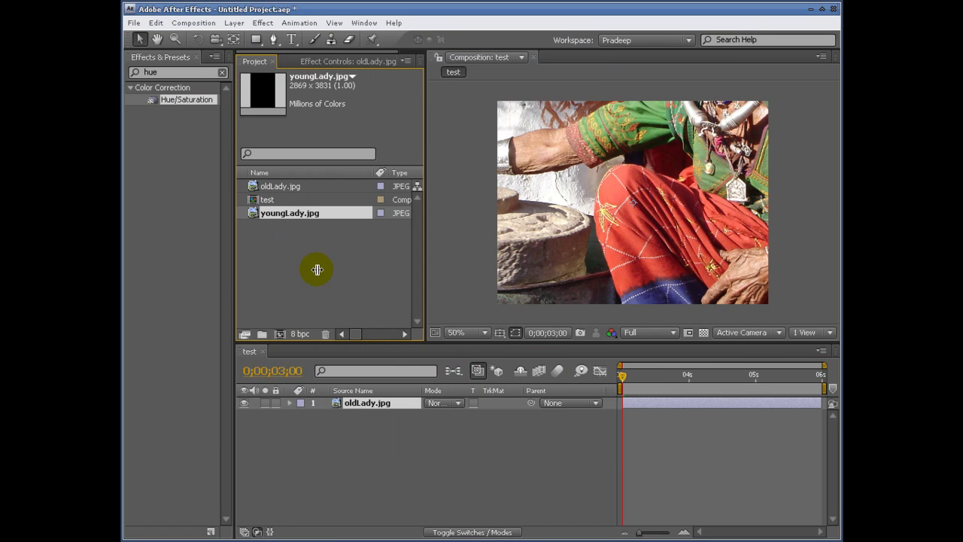
{"action": "left_click_drag", "start_coordinate": [265, 200], "coordinate": [319, 255]}
{"action": "left_click", "coordinate": [635, 373]}
{"action": "left_click_drag", "start_coordinate": [644, 382], "coordinate": [709, 392]}
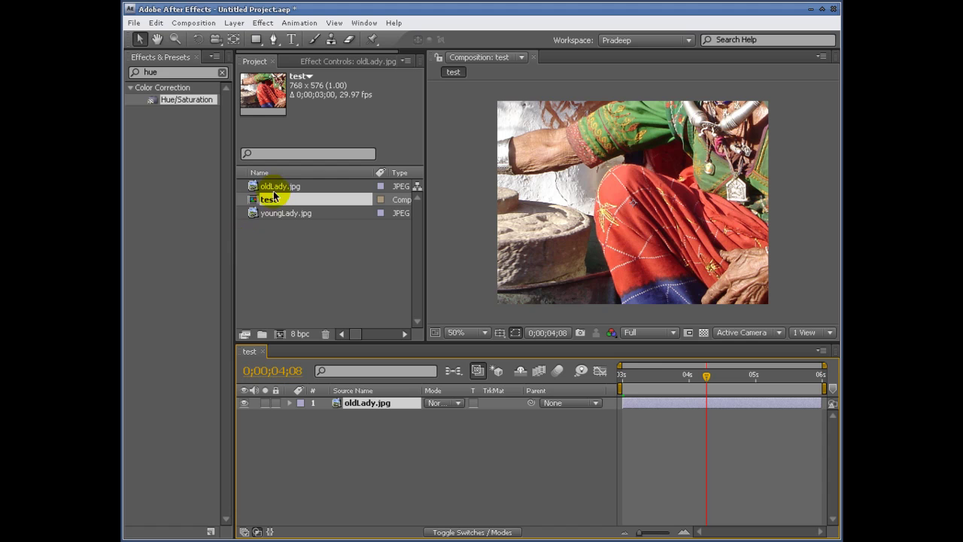
{"action": "left_click", "coordinate": [269, 213]}
{"action": "left_click_drag", "start_coordinate": [252, 218], "coordinate": [354, 400]}
{"action": "left_click", "coordinate": [644, 400]}
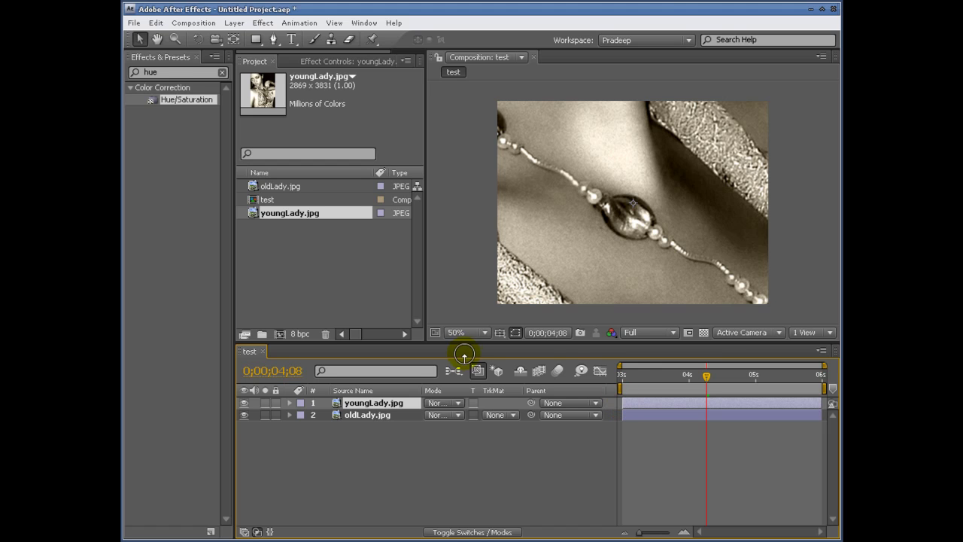
Move the current time to 0;00;04;00 and delete the youngLady.jpg layer from the test composition.
{"action": "left_click_drag", "start_coordinate": [705, 376], "coordinate": [690, 382]}
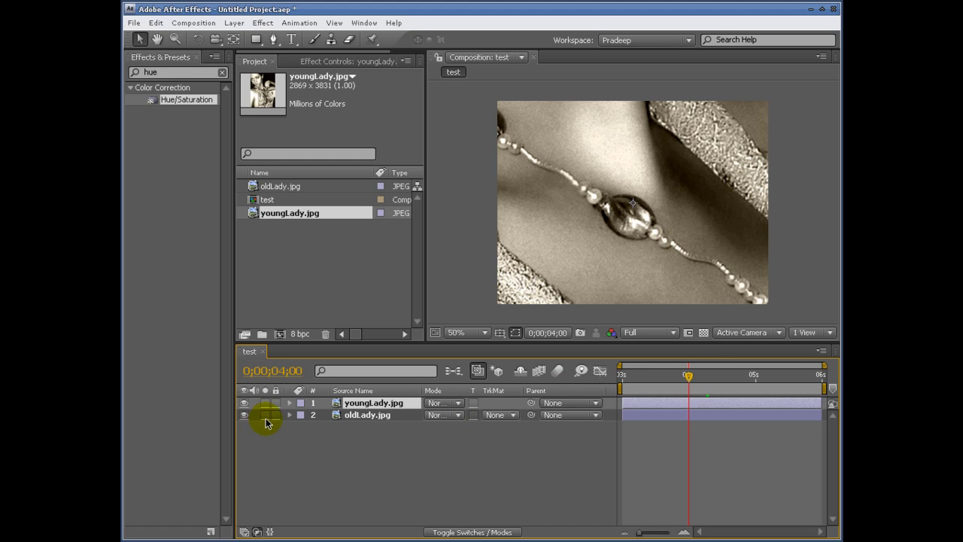
{"action": "key", "text": "Delete"}
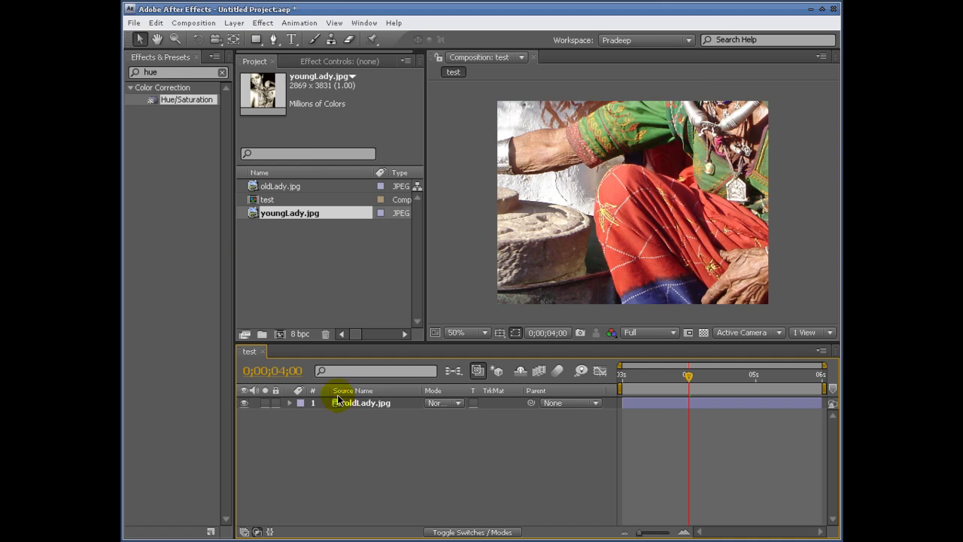
Turn off Create Layers at Composition Start Time in the General preferences and apply the change.
{"action": "left_click", "coordinate": [163, 23]}
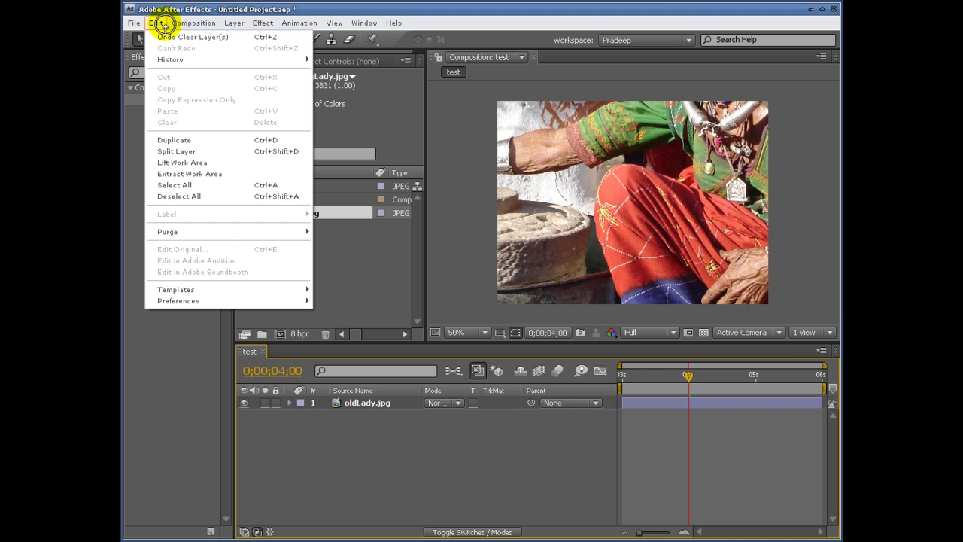
{"action": "mouse_move", "coordinate": [297, 300]}
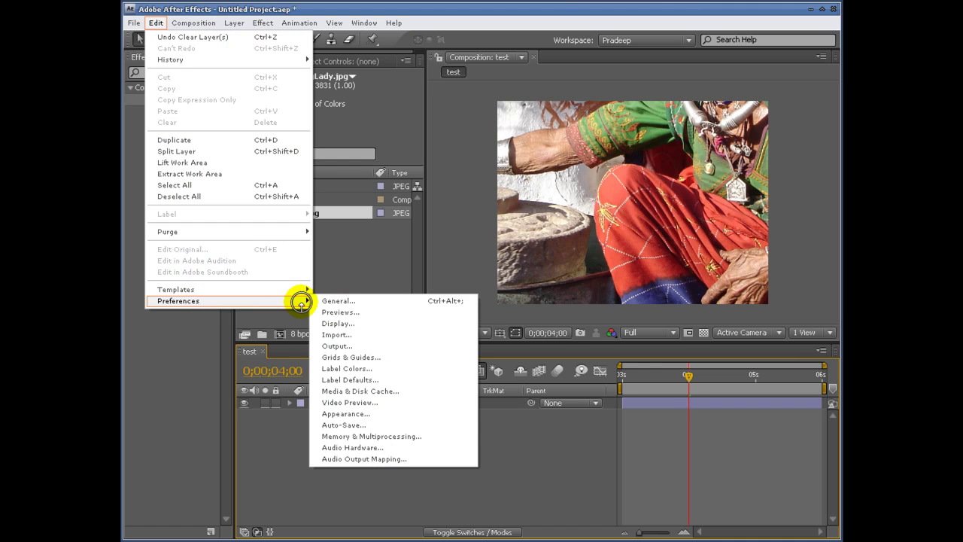
{"action": "left_click", "coordinate": [366, 301]}
{"action": "left_click_drag", "start_coordinate": [397, 50], "coordinate": [410, 76]}
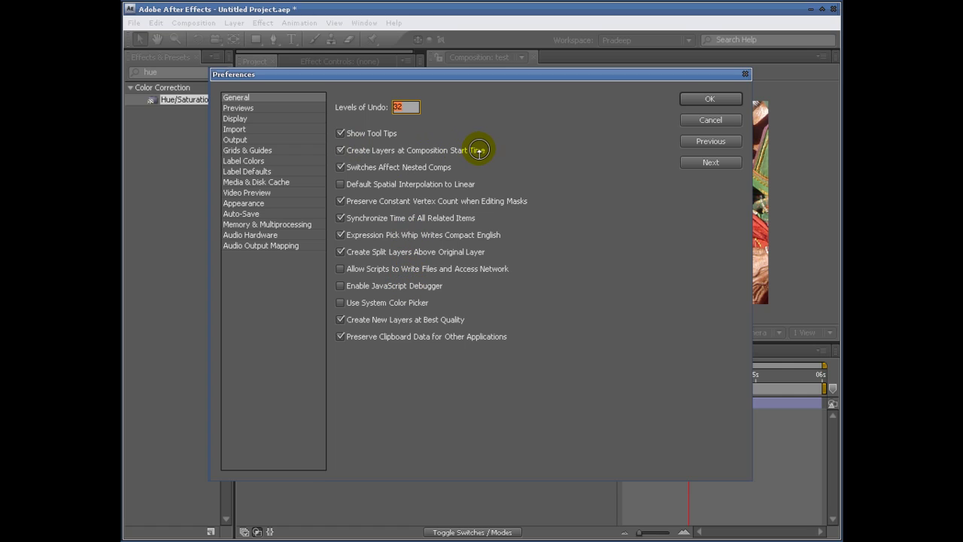
{"action": "left_click", "coordinate": [340, 150]}
{"action": "left_click", "coordinate": [718, 100]}
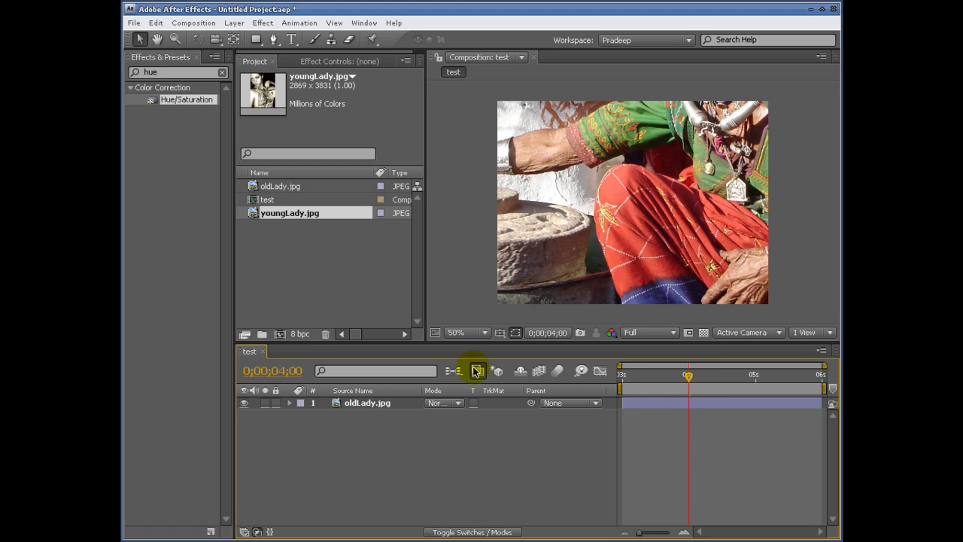
Add youngLady.jpg above oldLady.jpg in the test composition at the current time, and delete that layer again.
{"action": "left_click_drag", "start_coordinate": [289, 213], "coordinate": [351, 398]}
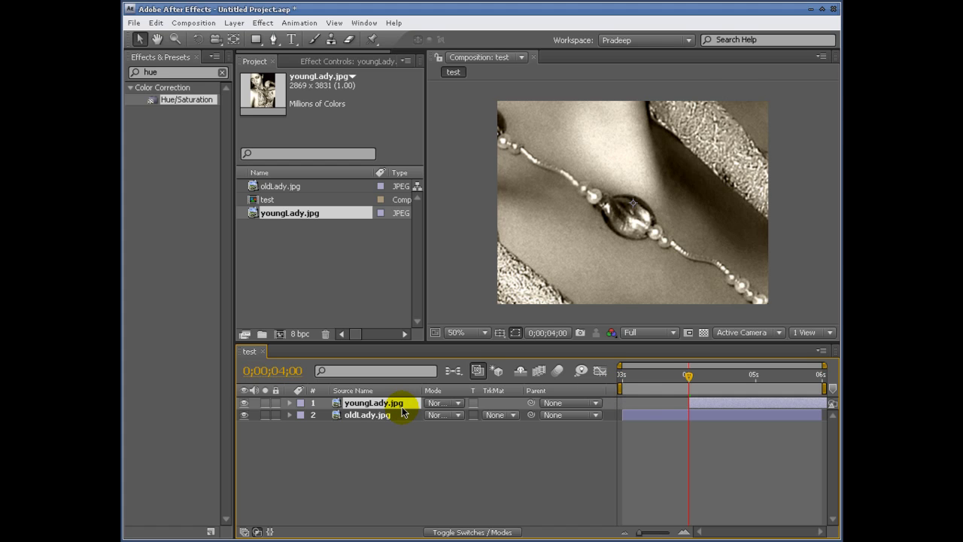
{"action": "key", "text": "Delete"}
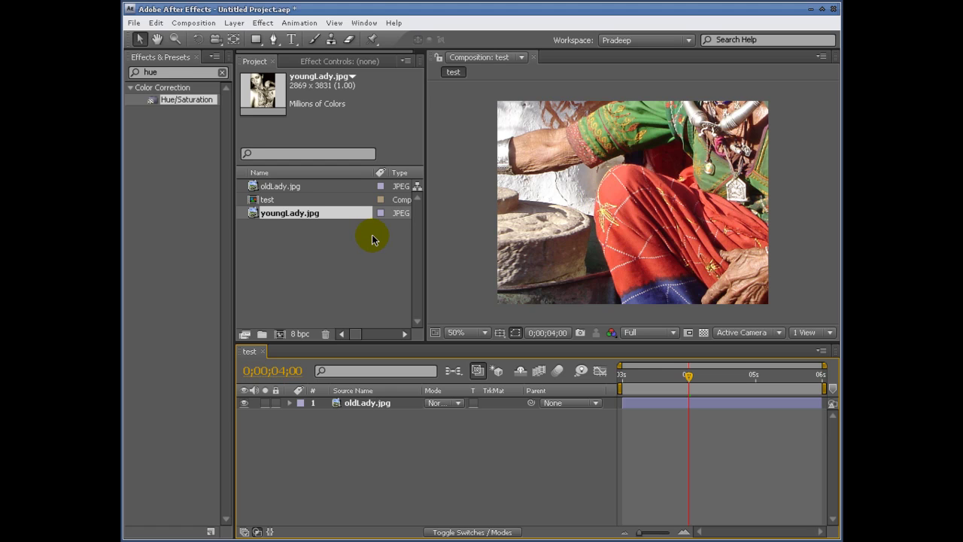
Delete oldLady.jpg, the test composition and youngLady.jpg from the project.
{"action": "left_click_drag", "start_coordinate": [324, 254], "coordinate": [269, 191]}
{"action": "key", "text": "Delete"}
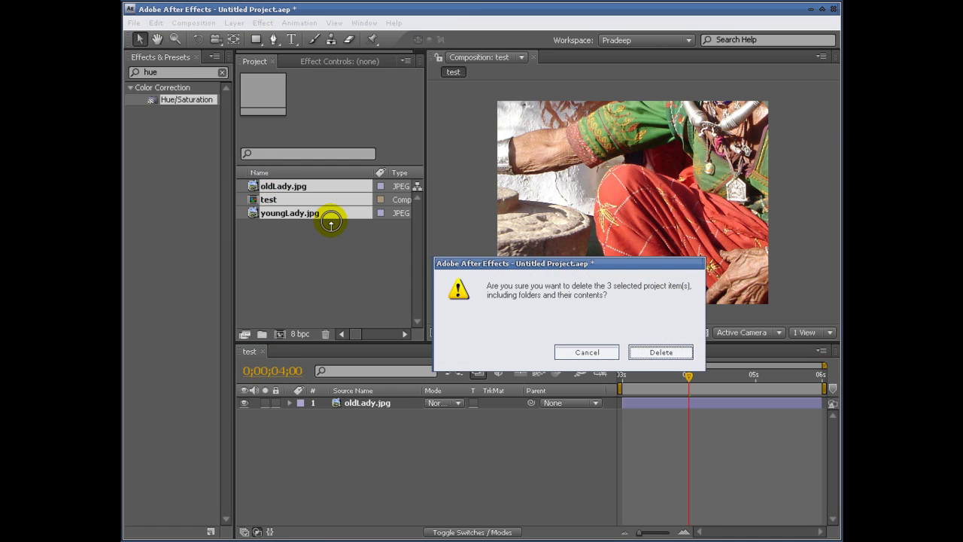
{"action": "left_click", "coordinate": [662, 353]}
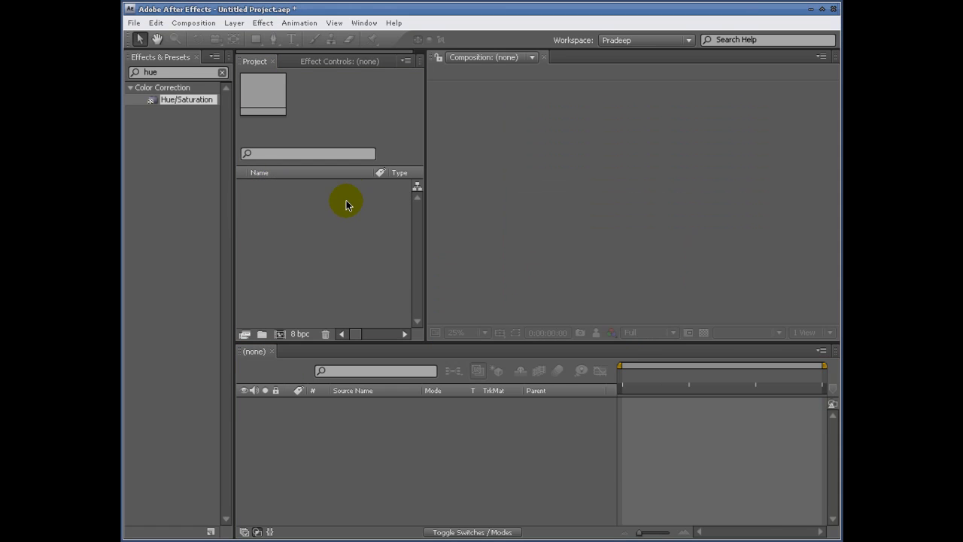
Import test.mov from the 01_wokspace_intro folder and create a new composition from it.
{"action": "double_click", "coordinate": [325, 216]}
{"action": "left_click", "coordinate": [586, 88]}
{"action": "left_click", "coordinate": [586, 87]}
{"action": "double_click", "coordinate": [422, 106]}
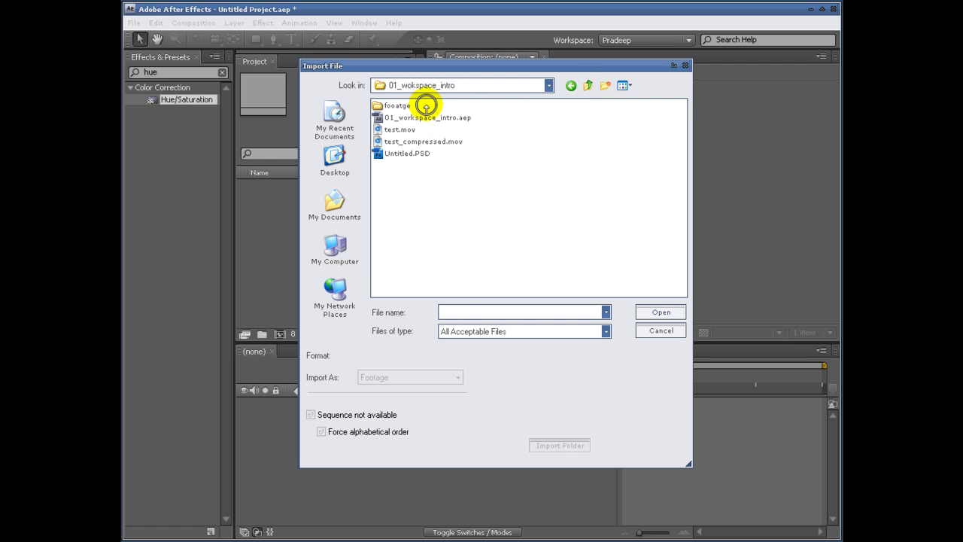
{"action": "double_click", "coordinate": [404, 130]}
{"action": "left_click_drag", "start_coordinate": [264, 186], "coordinate": [277, 332]}
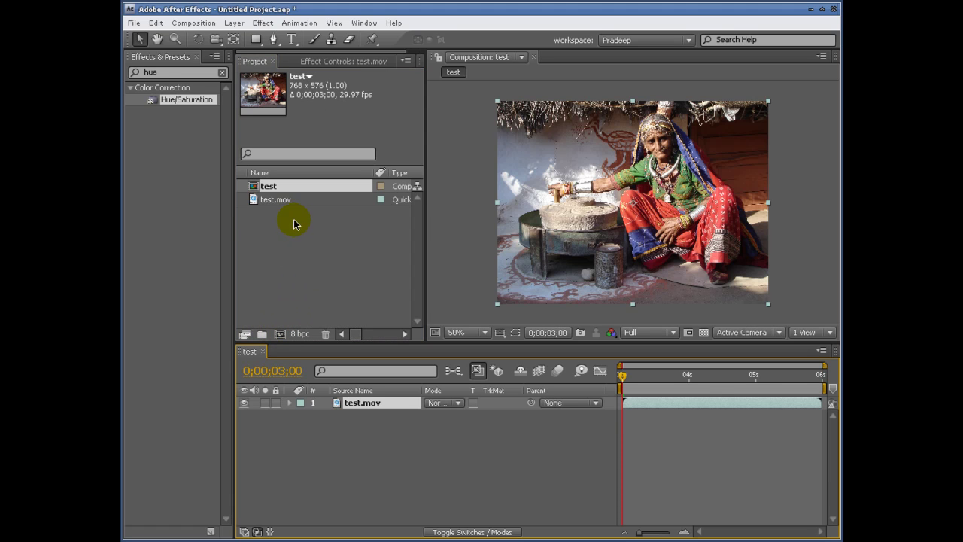
Duplicate the test.mov footage item three times in the project and delete the test.mov layer from the composition.
{"action": "left_click", "coordinate": [277, 199]}
{"action": "key", "text": "ctrl+d"}
{"action": "key", "text": "ctrl+d"}
{"action": "key", "text": "ctrl+d"}
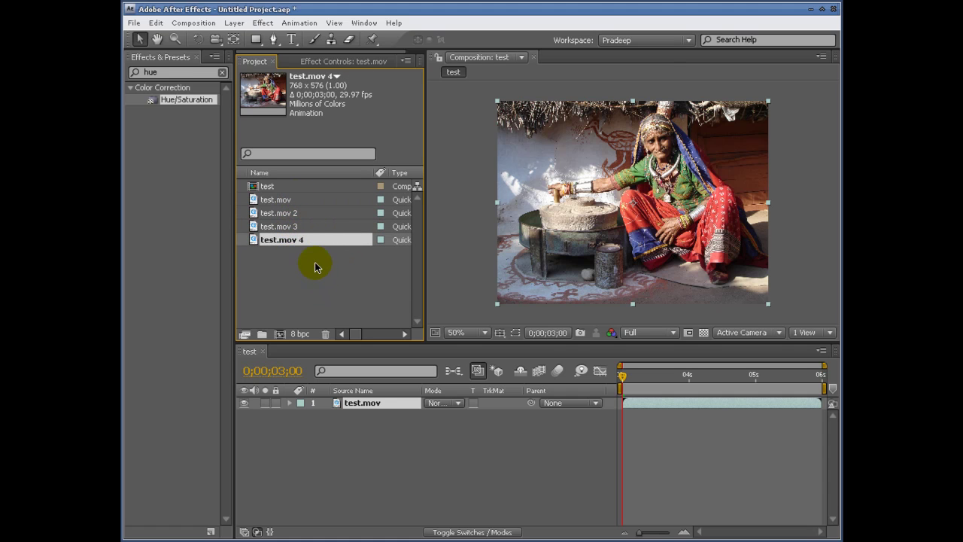
{"action": "left_click", "coordinate": [356, 406]}
{"action": "key", "text": "Delete"}
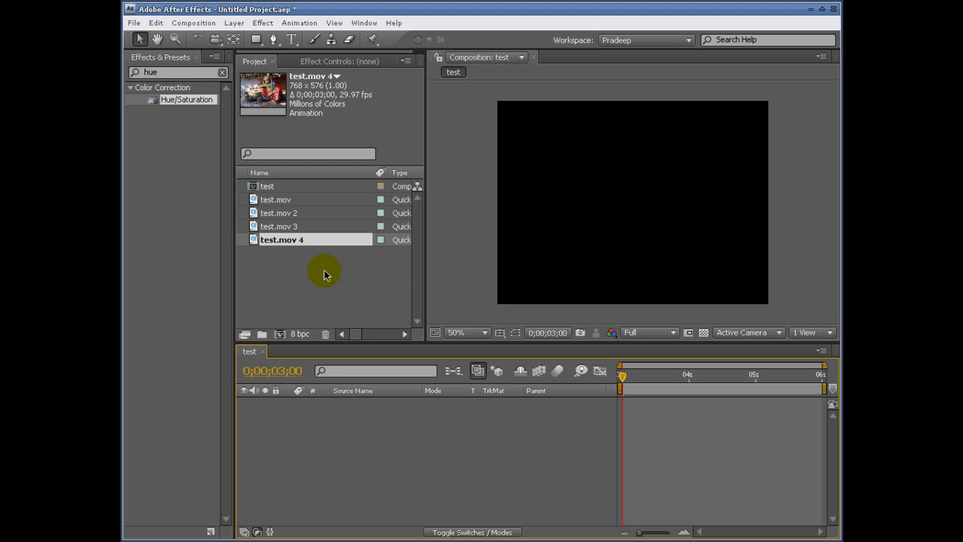
Select the four movies from test.mov 4 up to test.mov and add them together as layers to the test composition.
{"action": "left_click", "coordinate": [281, 242]}
{"action": "left_click", "coordinate": [281, 200], "text": "shift"}
{"action": "left_click_drag", "start_coordinate": [280, 256], "coordinate": [297, 242]}
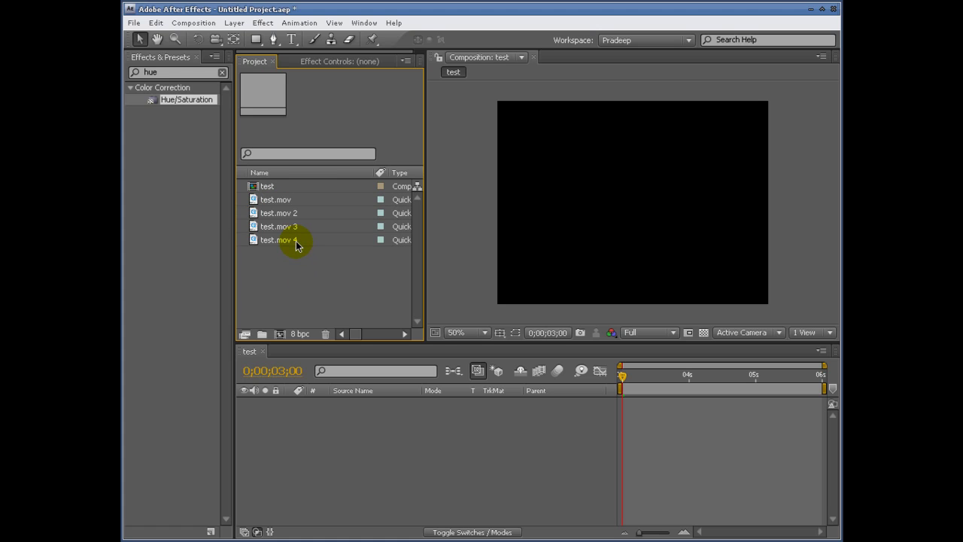
{"action": "left_click", "coordinate": [291, 240]}
{"action": "left_click", "coordinate": [282, 200], "text": "shift"}
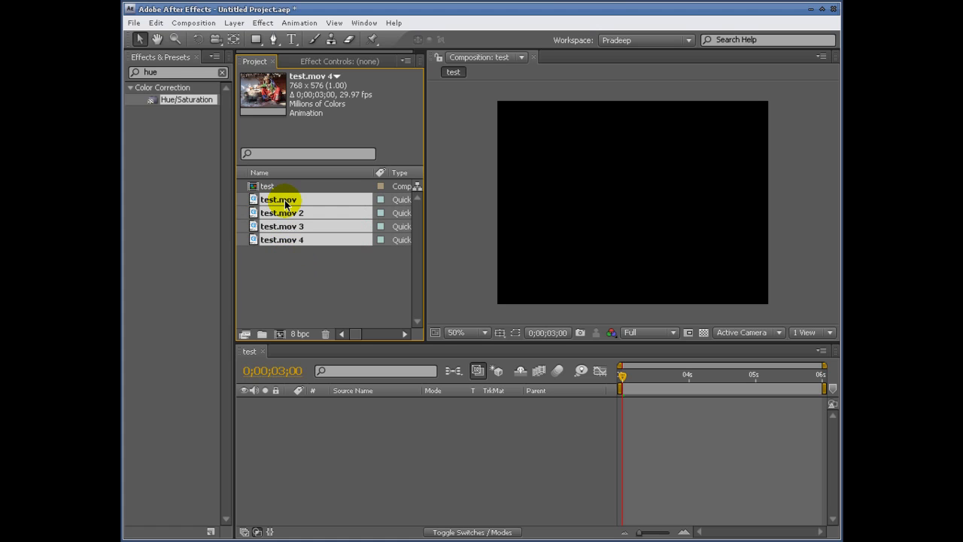
{"action": "left_click_drag", "start_coordinate": [280, 218], "coordinate": [360, 425]}
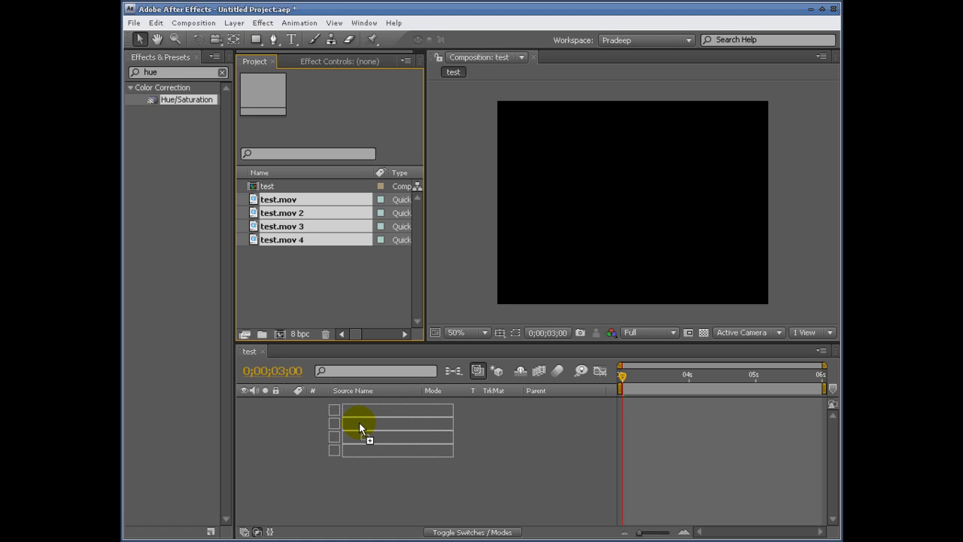
{"action": "left_click_drag", "start_coordinate": [359, 421], "coordinate": [358, 423]}
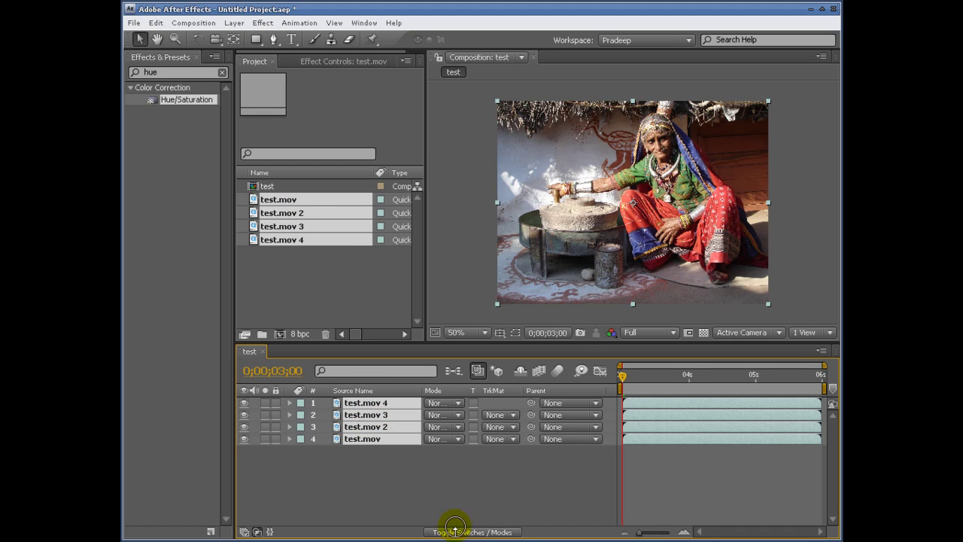
Show the layer switches instead of the modes in the timeline and delete all four movie layers.
{"action": "left_click", "coordinate": [455, 528]}
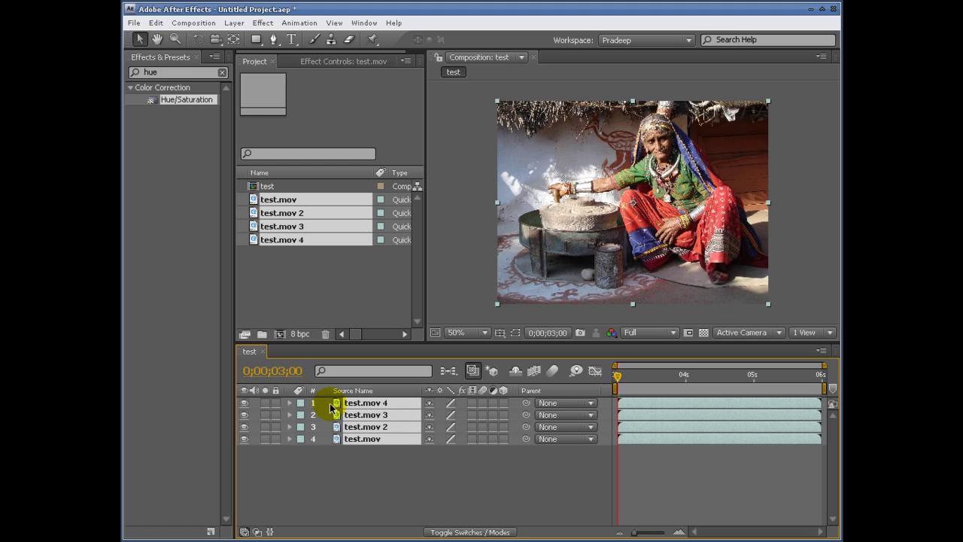
{"action": "key", "text": "Delete"}
Select the four movies from test.mov down to test.mov 4 and add them as layers in that order.
{"action": "left_click", "coordinate": [305, 197]}
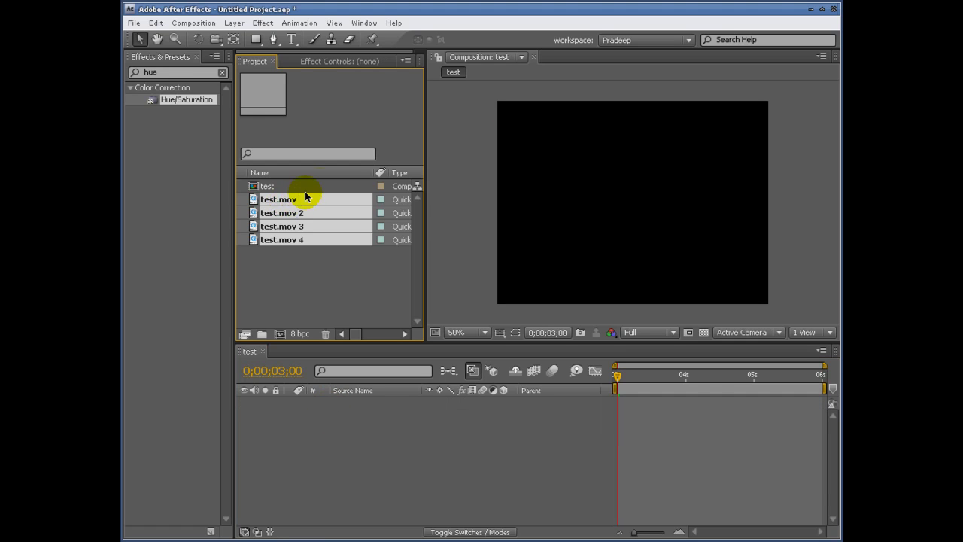
{"action": "left_click", "coordinate": [306, 186]}
{"action": "left_click", "coordinate": [296, 201]}
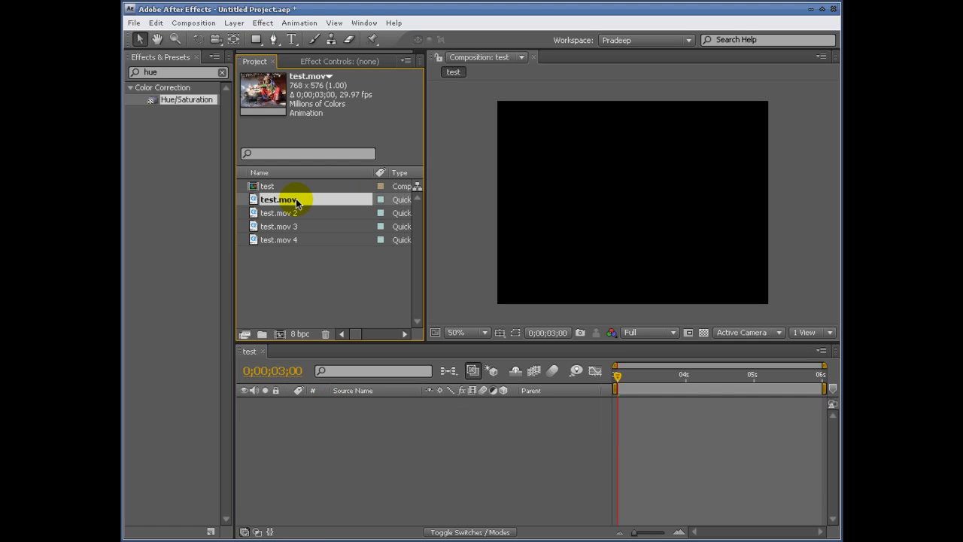
{"action": "left_click", "coordinate": [296, 242], "text": "shift"}
{"action": "left_click_drag", "start_coordinate": [279, 200], "coordinate": [350, 428]}
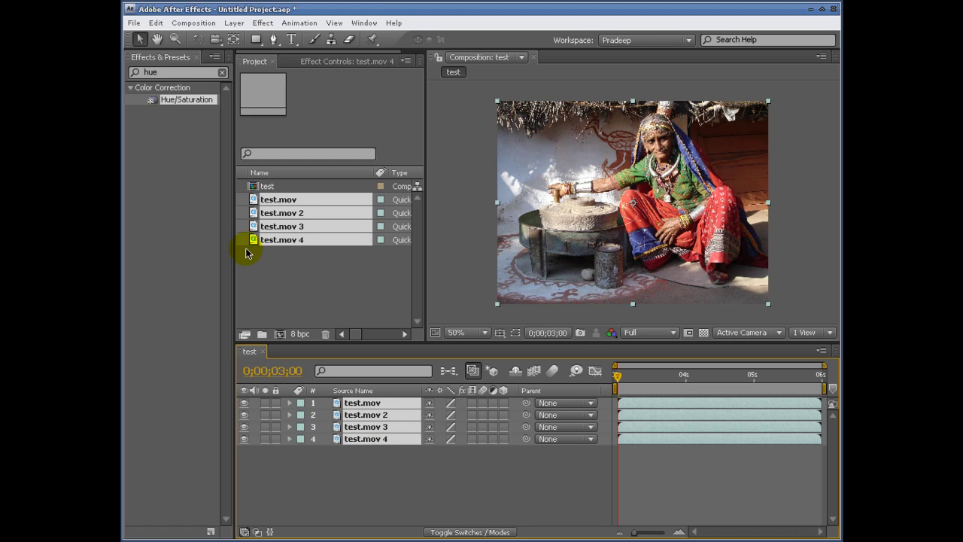
Delete all four movie layers from the test composition and deselect the footage items in the project.
{"action": "left_click_drag", "start_coordinate": [437, 498], "coordinate": [345, 403]}
{"action": "key", "text": "Delete"}
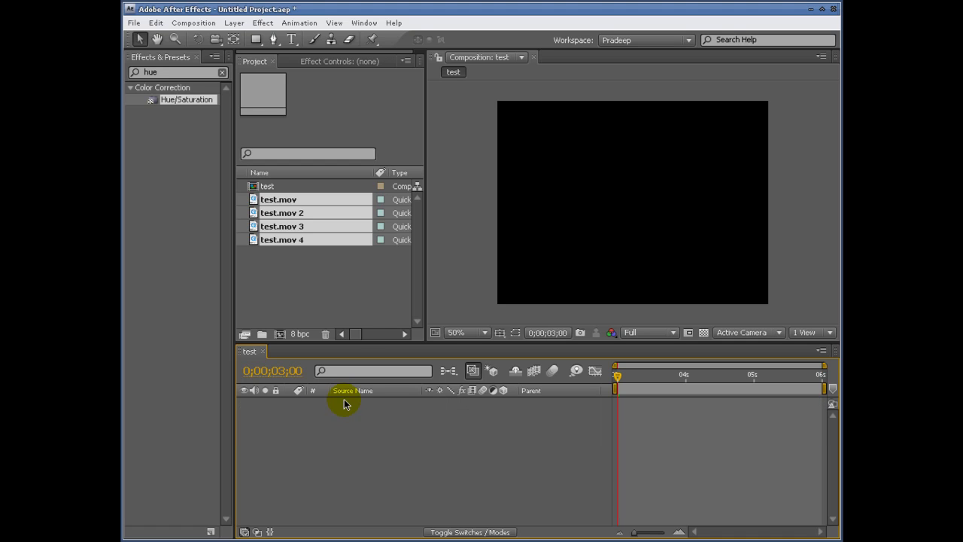
{"action": "left_click", "coordinate": [321, 269]}
{"action": "left_click_drag", "start_coordinate": [322, 267], "coordinate": [329, 286]}
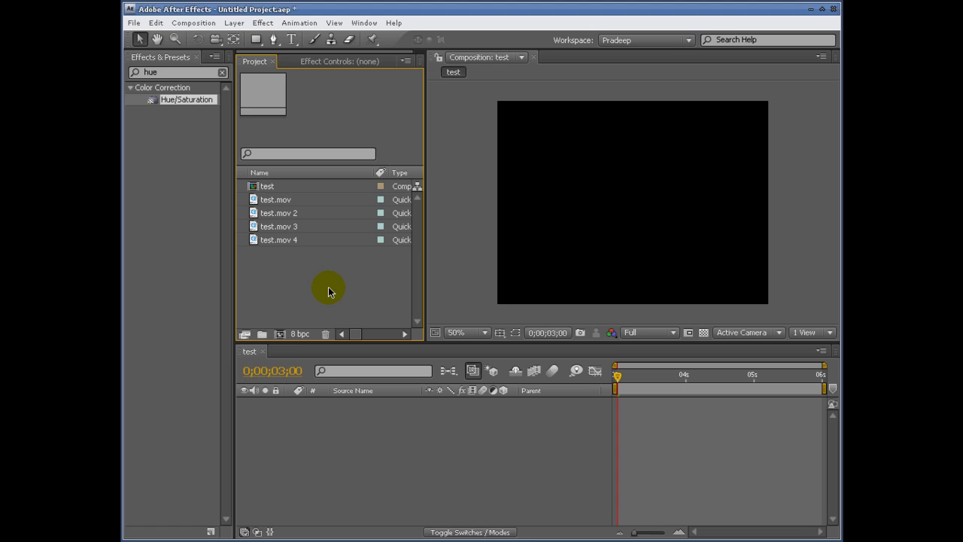
Select the four movies, add them to the test composition at 0;00;03;00, and delete the resulting layers.
{"action": "left_click_drag", "start_coordinate": [328, 286], "coordinate": [284, 204]}
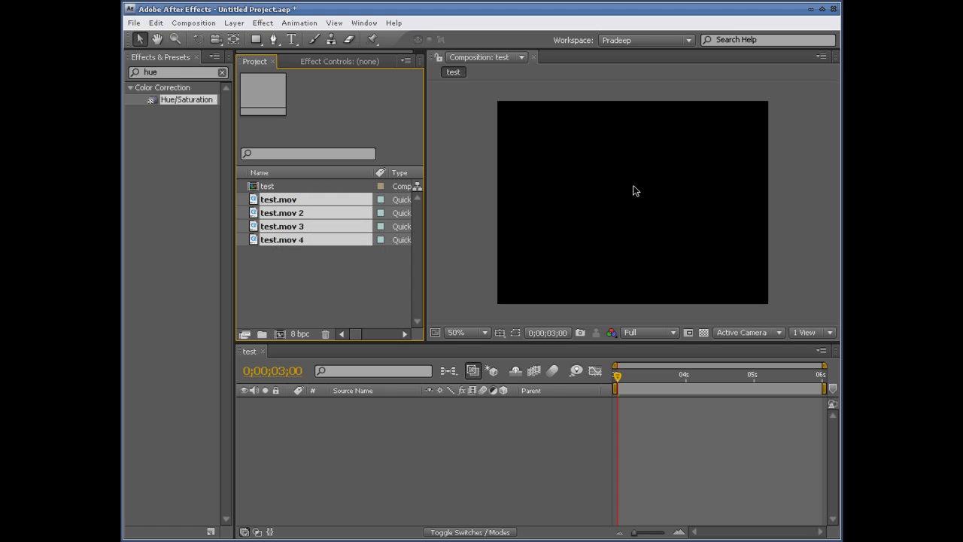
{"action": "left_click", "coordinate": [271, 203]}
{"action": "left_click", "coordinate": [382, 211], "text": "shift"}
{"action": "left_click_drag", "start_coordinate": [279, 276], "coordinate": [625, 205]}
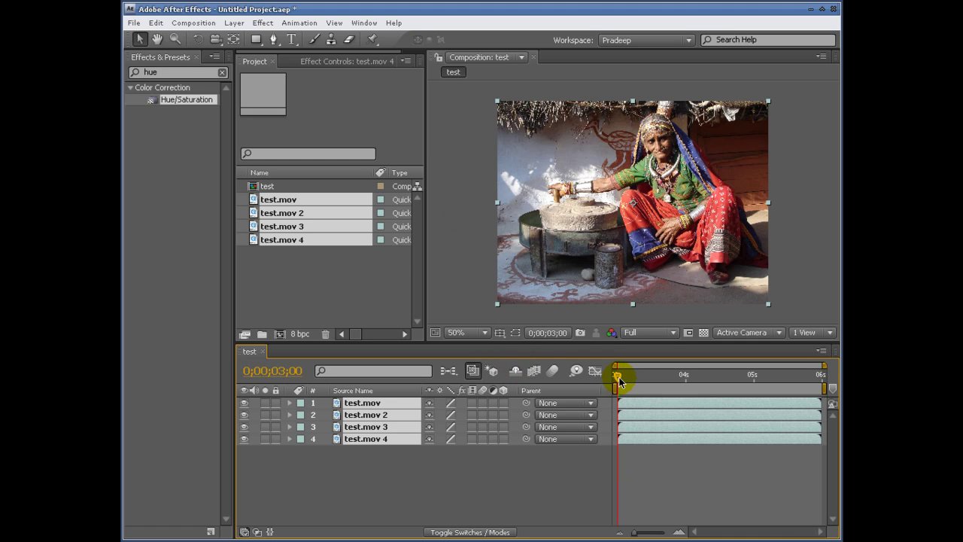
{"action": "key", "text": "Delete"}
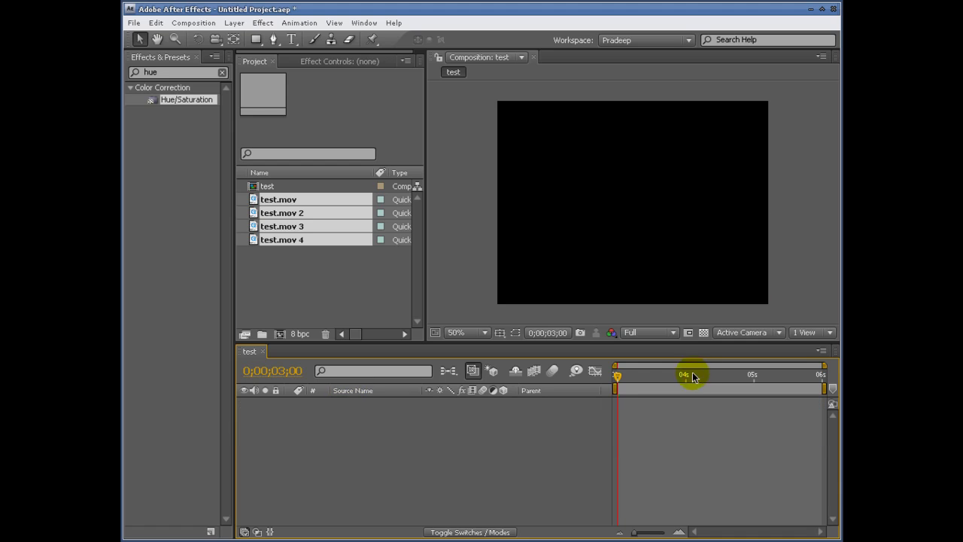
Move the current time to 0;00;03;24, add the four movies to the composition there, and delete their layers.
{"action": "left_click_drag", "start_coordinate": [618, 375], "coordinate": [674, 387]}
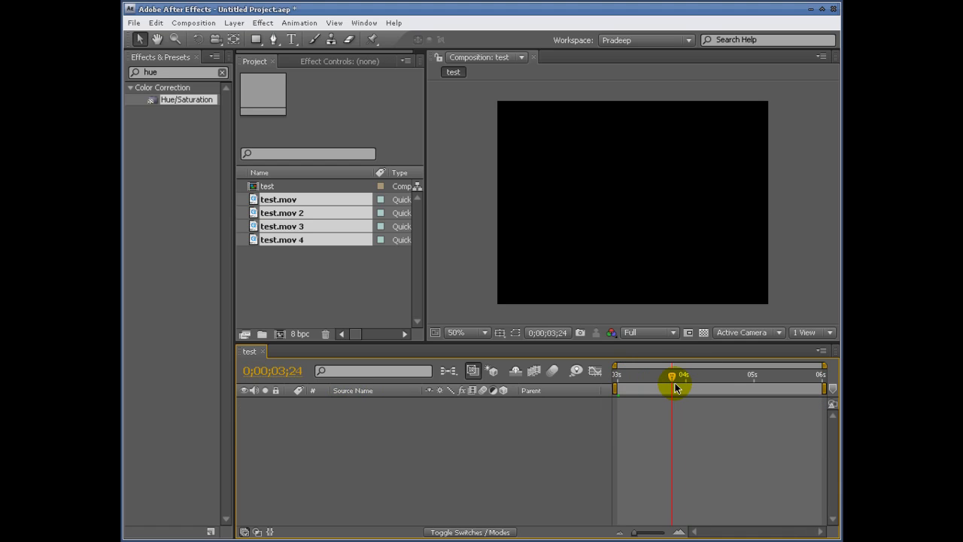
{"action": "mouse_move", "coordinate": [262, 236]}
{"action": "left_mouse_down"}
{"action": "mouse_move", "coordinate": [269, 227]}
{"action": "mouse_move", "coordinate": [652, 206]}
{"action": "mouse_move", "coordinate": [638, 209]}
{"action": "left_mouse_up"}
{"action": "left_click", "coordinate": [701, 431]}
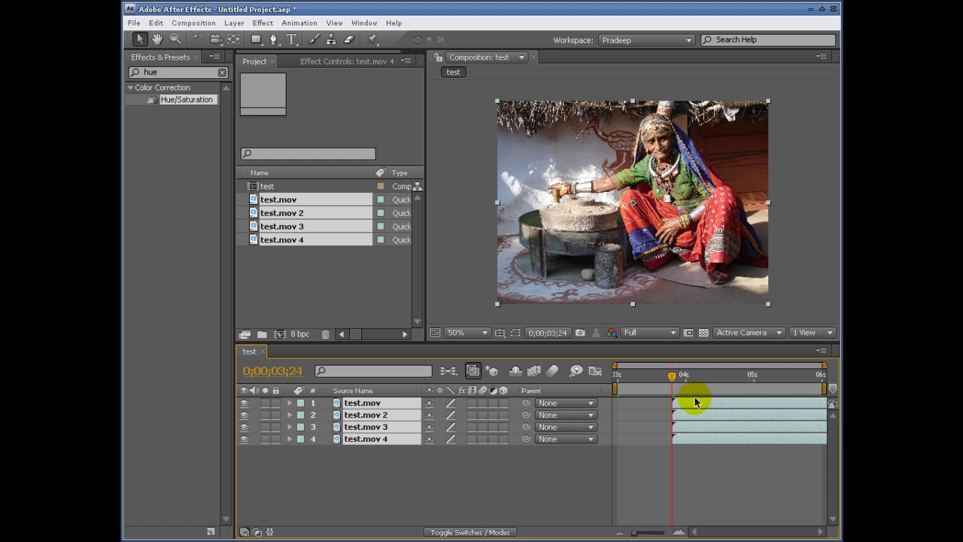
{"action": "key", "text": "Delete"}
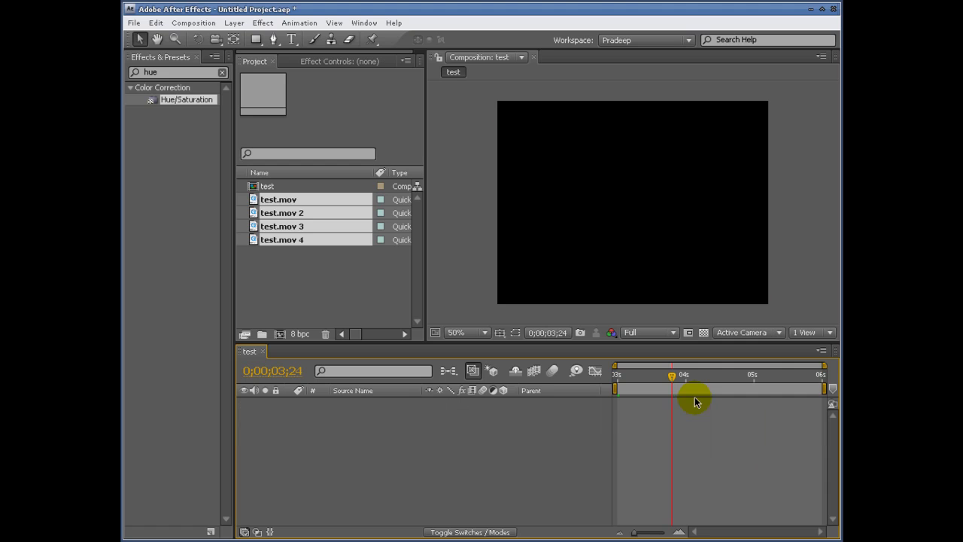
Enable Create Layers at Composition Start Time in the General preferences.
{"action": "left_click", "coordinate": [157, 23]}
{"action": "mouse_move", "coordinate": [192, 300]}
{"action": "left_click", "coordinate": [370, 301]}
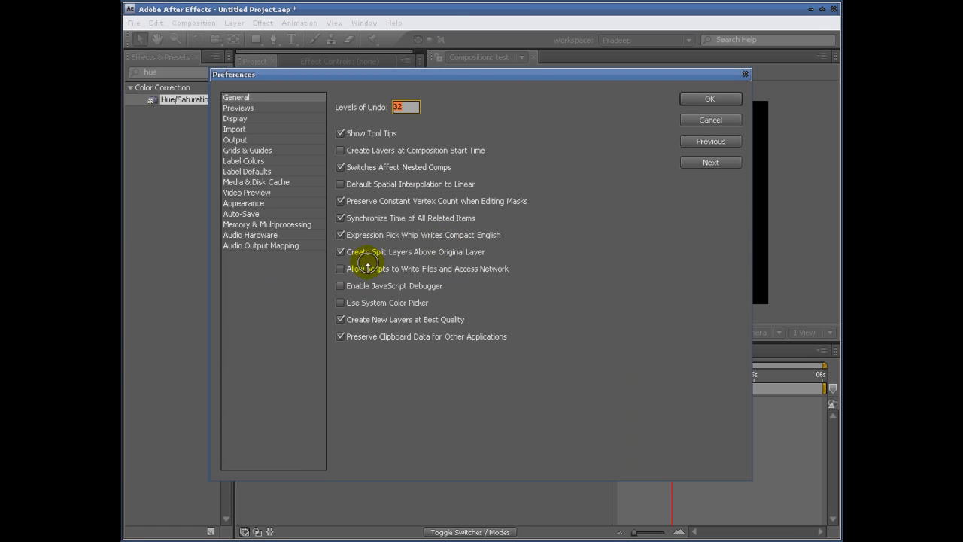
{"action": "left_click", "coordinate": [340, 149]}
{"action": "left_click", "coordinate": [723, 96]}
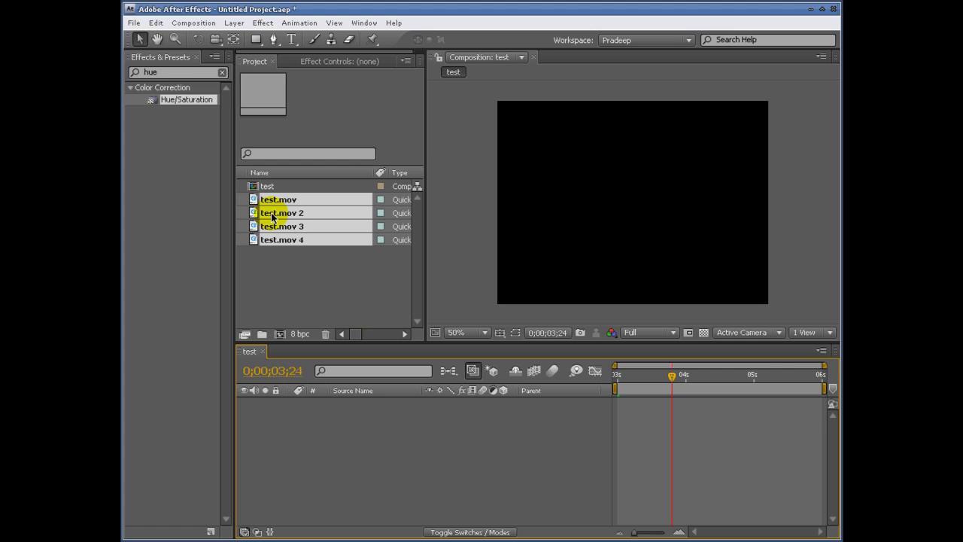
Place the four movies in the timeline as layers starting at 05s, and undo the placement.
{"action": "left_click_drag", "start_coordinate": [353, 449], "coordinate": [612, 228]}
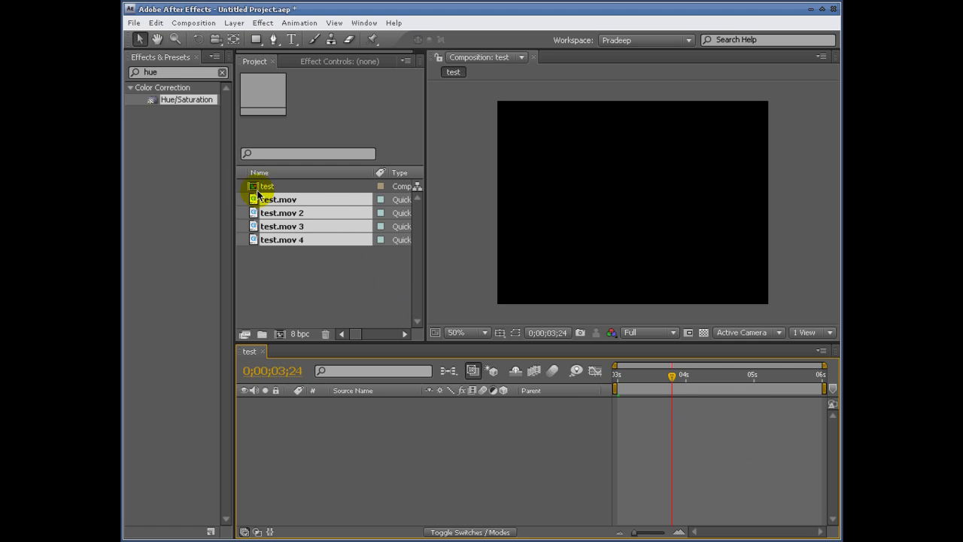
{"action": "left_click_drag", "start_coordinate": [254, 197], "coordinate": [753, 416]}
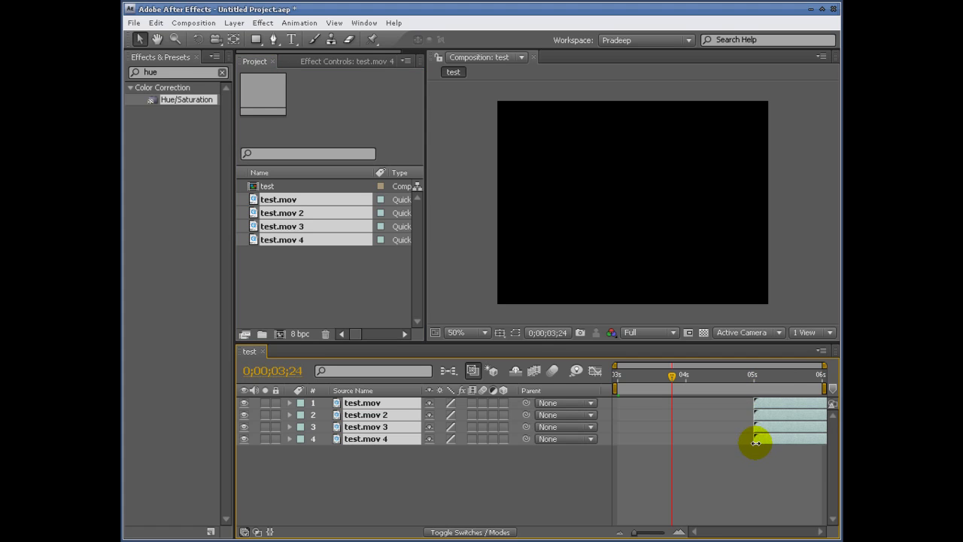
{"action": "key", "text": "ctrl+z"}
Place the four movies in the timeline as layers starting at 0;00;03;24, and delete all four.
{"action": "left_click_drag", "start_coordinate": [254, 199], "coordinate": [664, 442]}
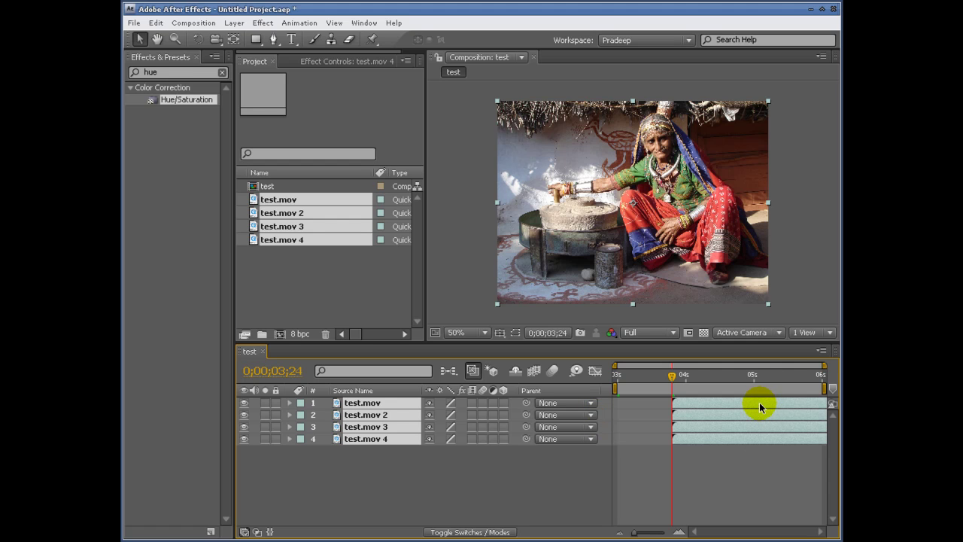
{"action": "key", "text": "ctrl+shift+c"}
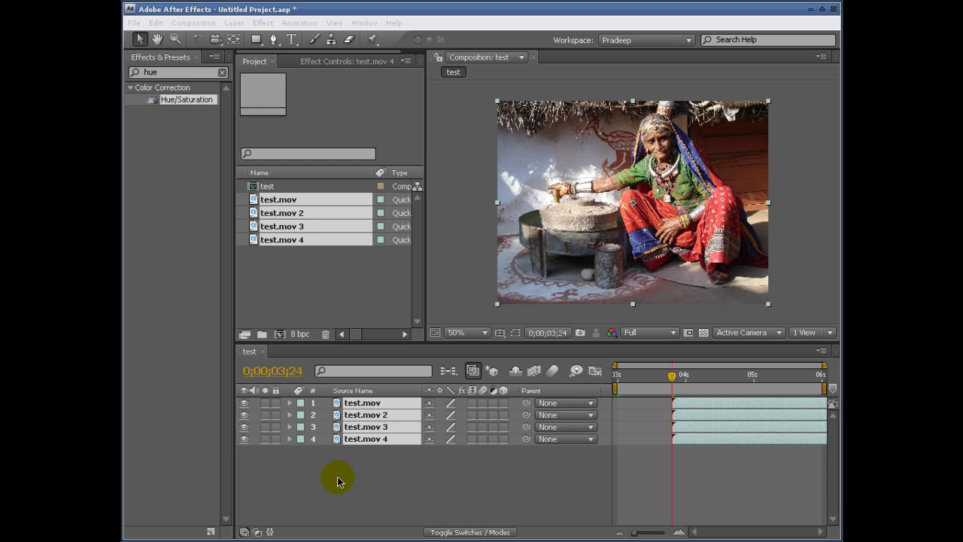
{"action": "key", "text": "Escape"}
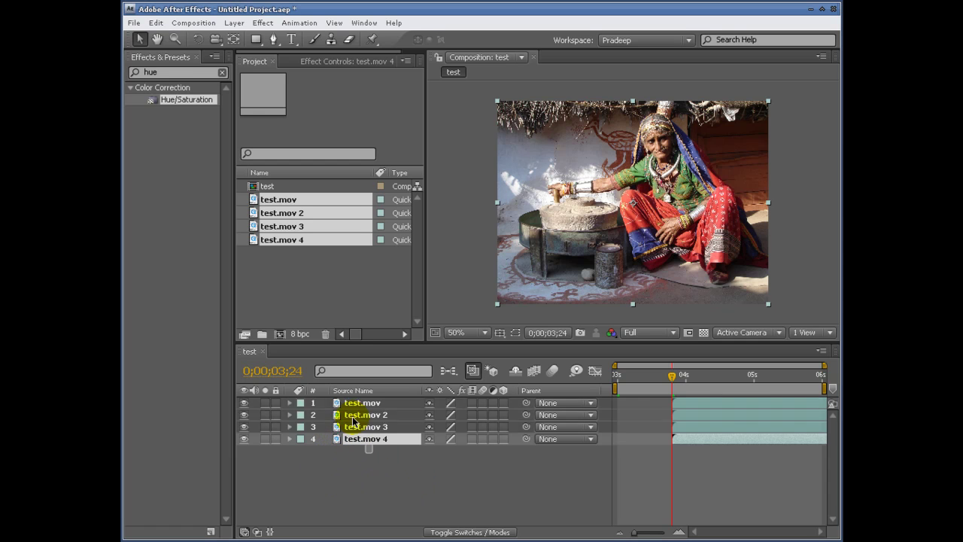
{"action": "key", "text": "Delete"}
Add test.mov to the test composition, followed by test.mov 3 and test.mov 2 one at a time above it.
{"action": "left_click", "coordinate": [272, 199]}
{"action": "left_click_drag", "start_coordinate": [272, 200], "coordinate": [355, 448]}
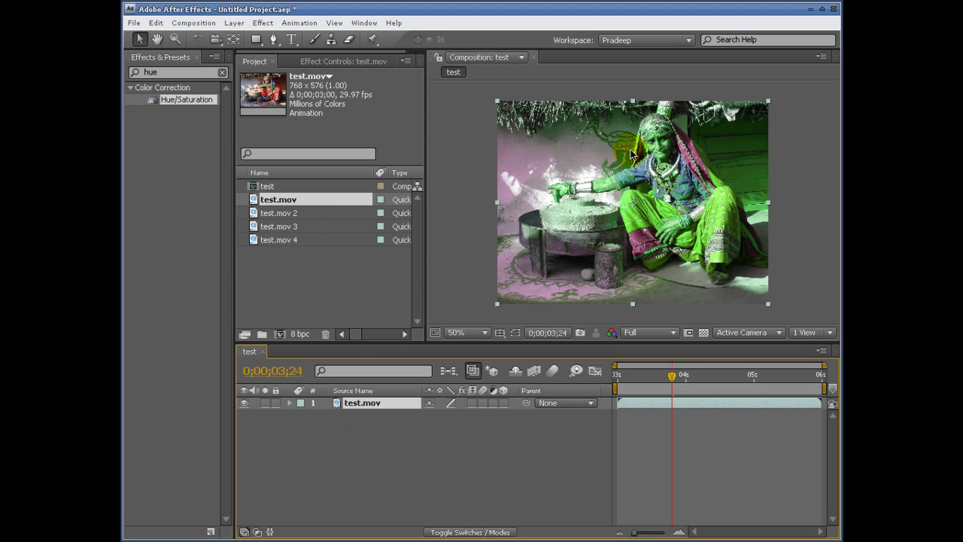
{"action": "left_click", "coordinate": [328, 238]}
{"action": "left_click", "coordinate": [286, 213], "text": "shift"}
{"action": "left_click_drag", "start_coordinate": [301, 215], "coordinate": [301, 239]}
{"action": "left_click", "coordinate": [289, 214]}
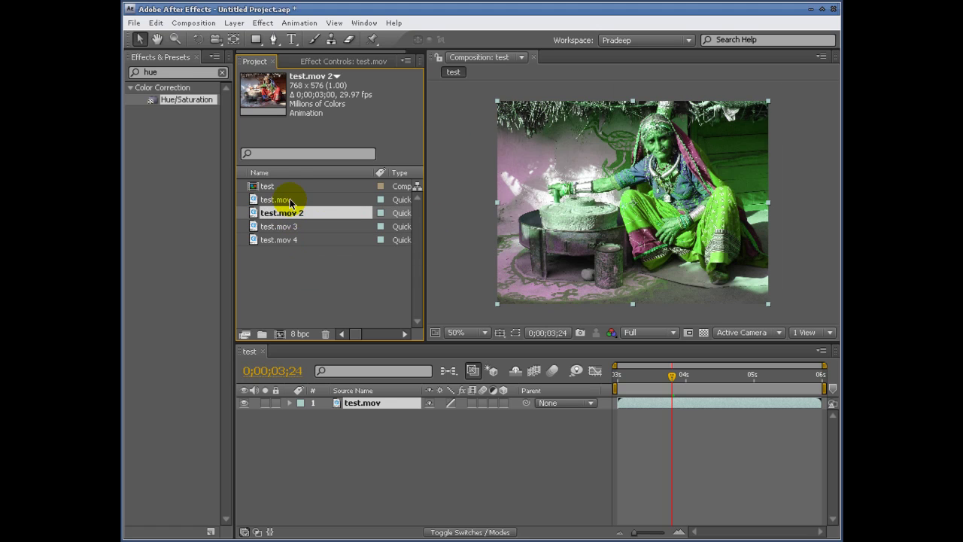
{"action": "left_click", "coordinate": [289, 201]}
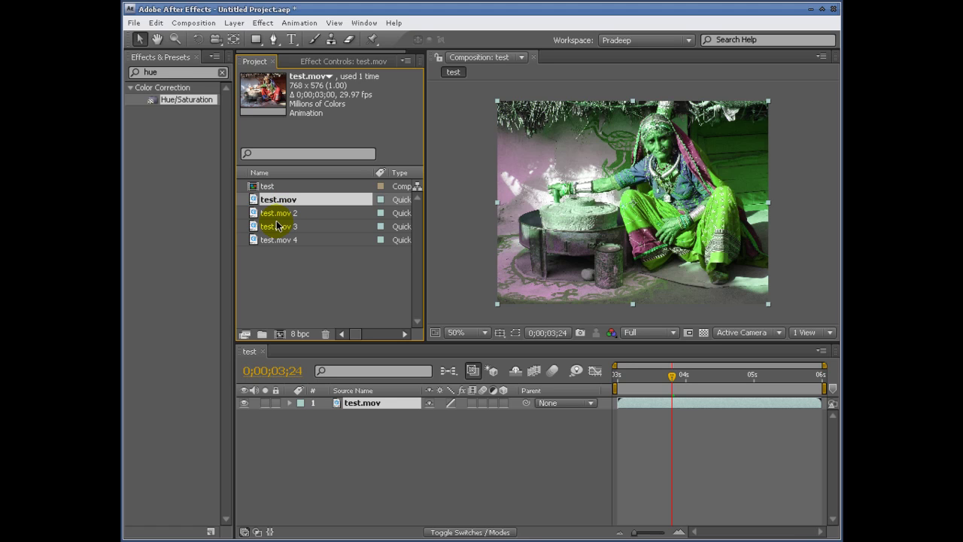
{"action": "left_click", "coordinate": [277, 225]}
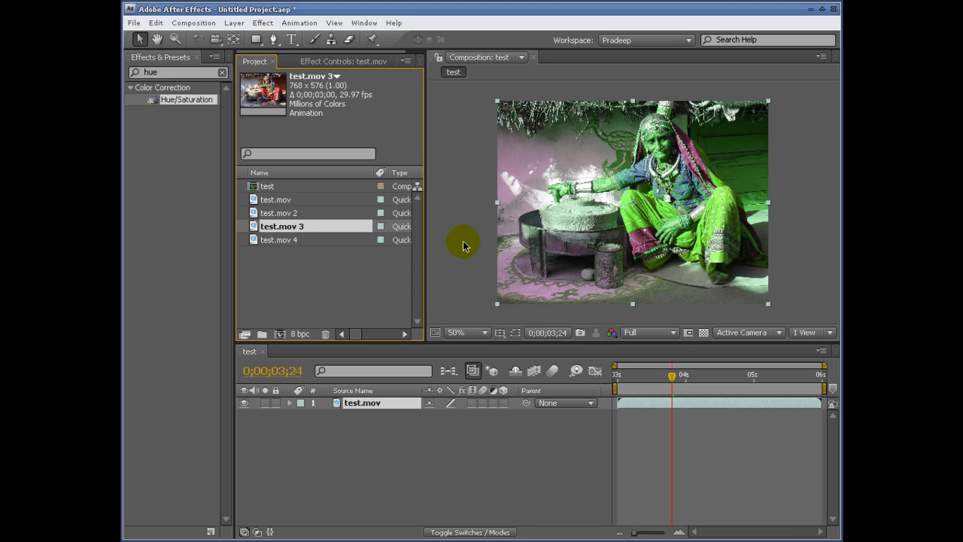
{"action": "key", "text": "ctrl+slash"}
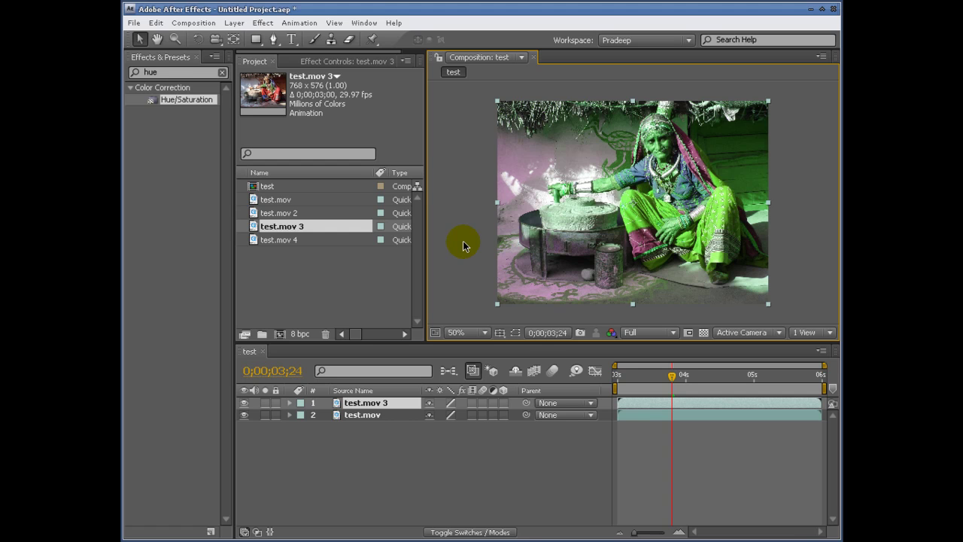
{"action": "left_click", "coordinate": [315, 218]}
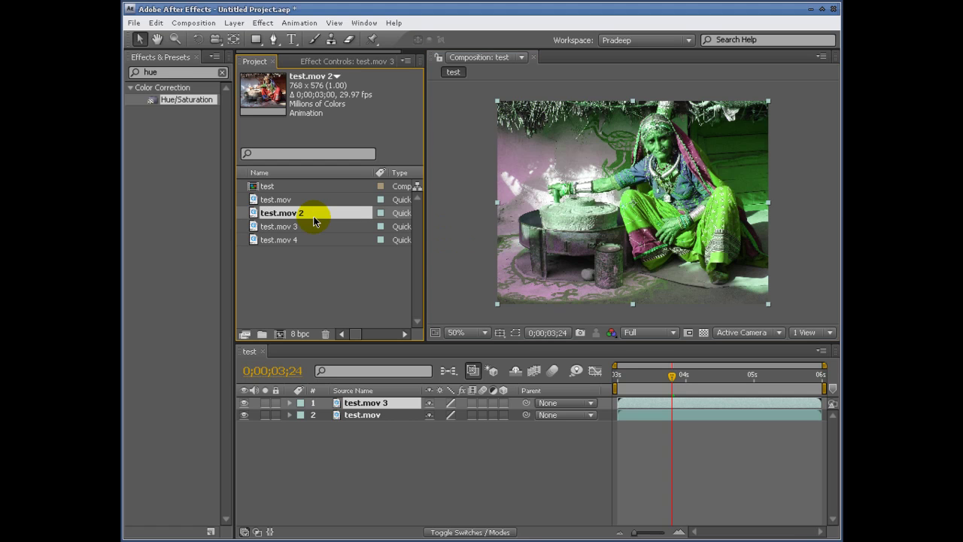
{"action": "key", "text": "ctrl+slash"}
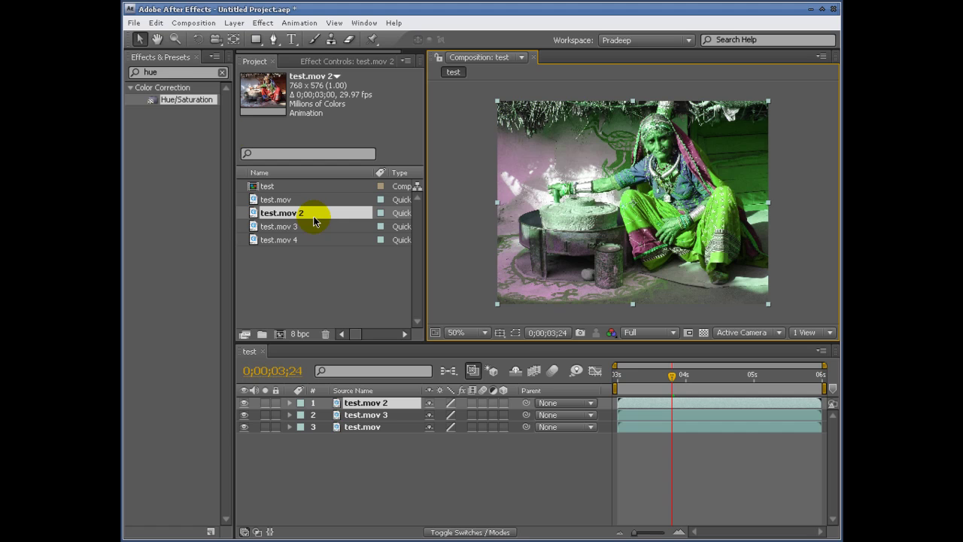
Delete the three movie layers from the test composition and deselect the footage in the project.
{"action": "left_click_drag", "start_coordinate": [400, 471], "coordinate": [364, 404]}
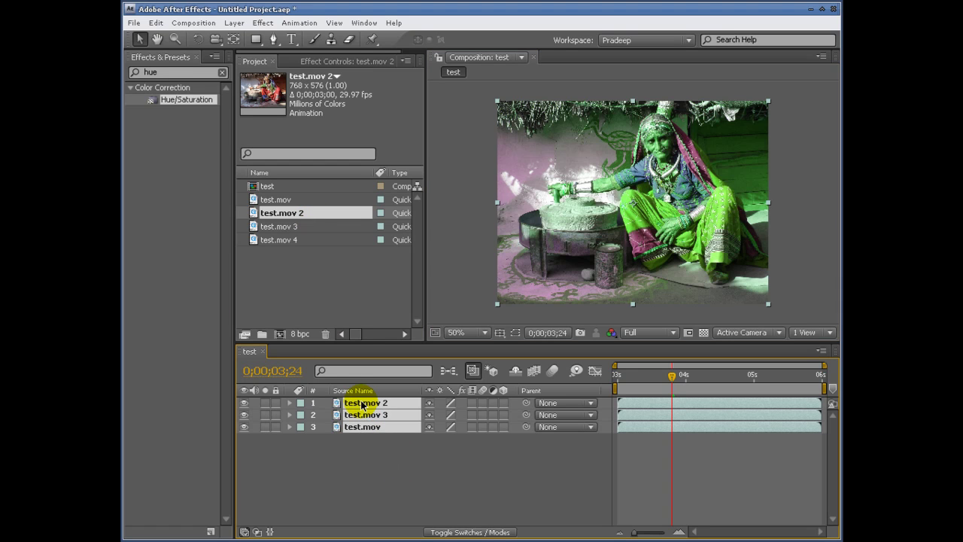
{"action": "key", "text": "Delete"}
{"action": "left_click_drag", "start_coordinate": [309, 260], "coordinate": [288, 265]}
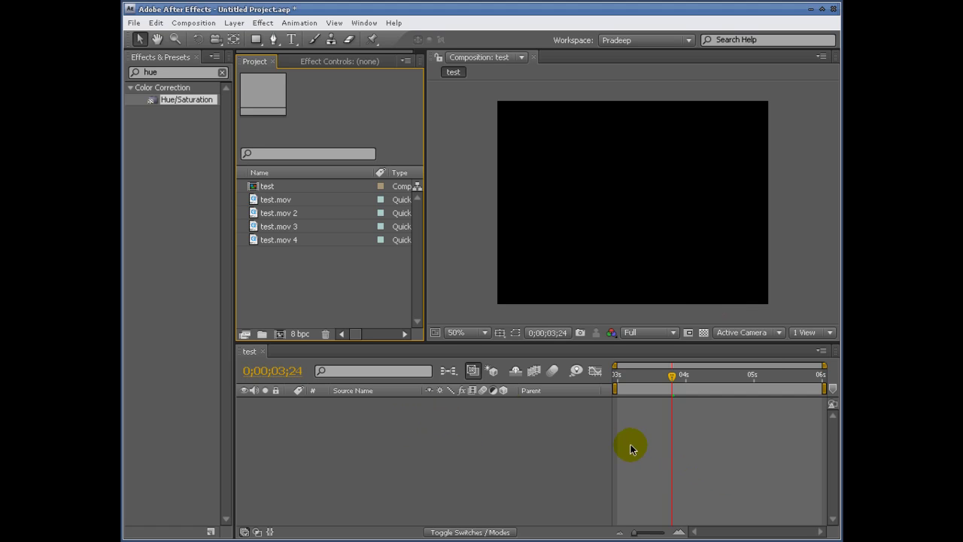
Select test.mov 2 and test.mov 3 in the project and add them together as layers, with test.mov 2 on top.
{"action": "left_click", "coordinate": [295, 214]}
{"action": "left_click", "coordinate": [297, 228], "text": "ctrl"}
{"action": "left_click_drag", "start_coordinate": [297, 228], "coordinate": [401, 478]}
Select test.mov in the project and show the layer modes instead of the switches in the timeline.
{"action": "left_click", "coordinate": [263, 202]}
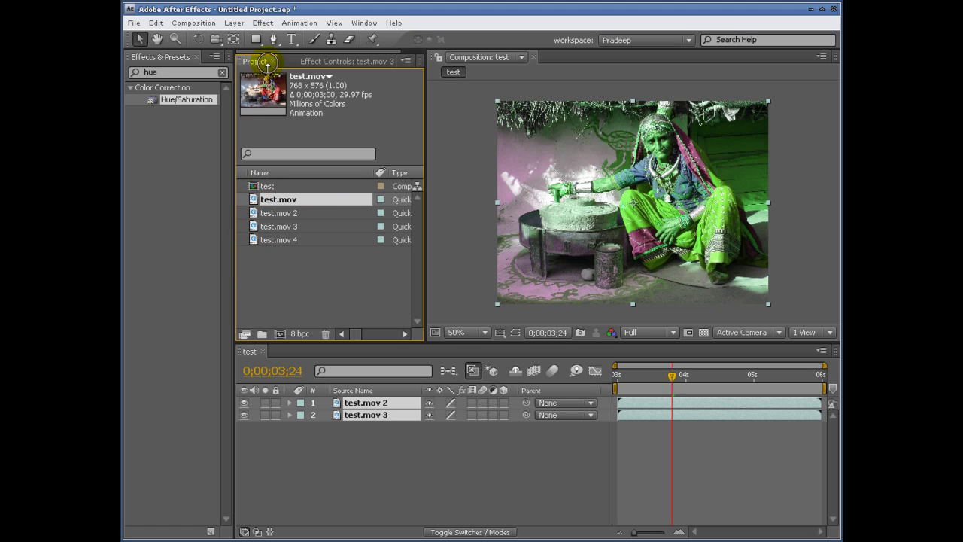
{"action": "left_click", "coordinate": [239, 24]}
{"action": "left_click", "coordinate": [397, 468]}
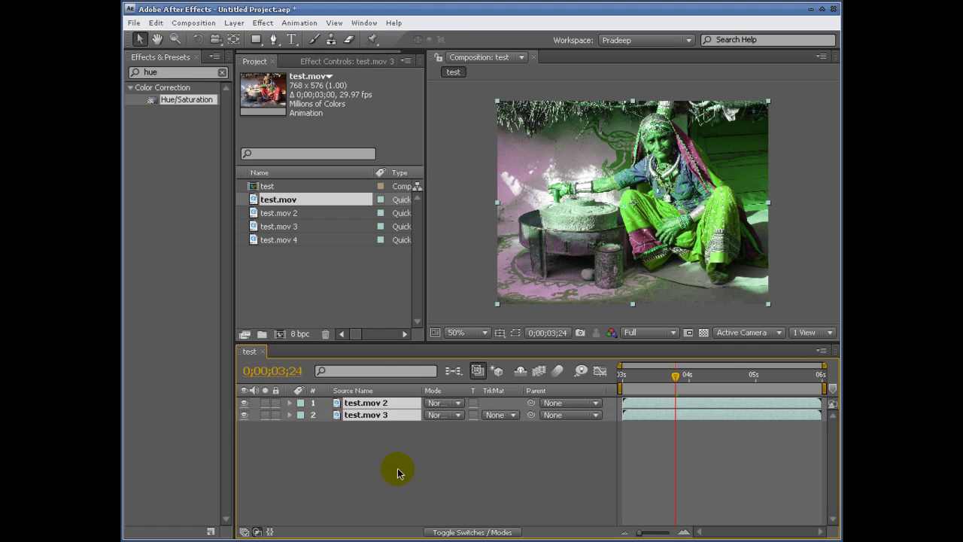
{"action": "left_click", "coordinate": [397, 468]}
Open the test.mov 3 layer in the Layer viewer and close the viewer again.
{"action": "left_click", "coordinate": [375, 416]}
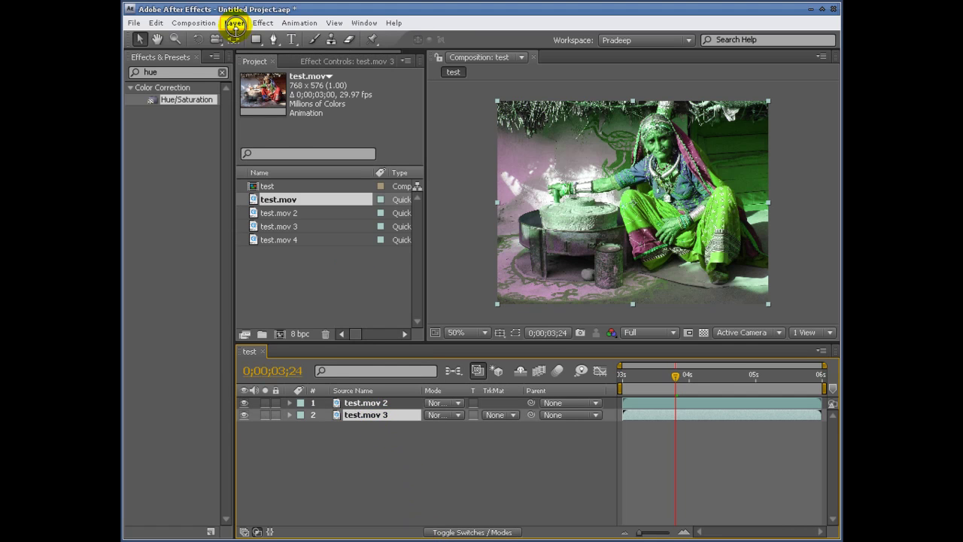
{"action": "left_click", "coordinate": [235, 24]}
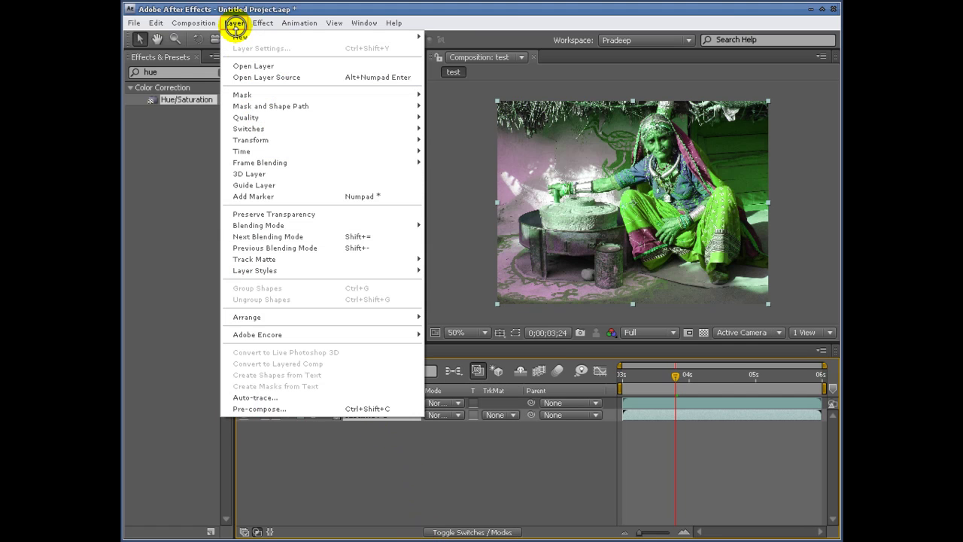
{"action": "left_click", "coordinate": [297, 68]}
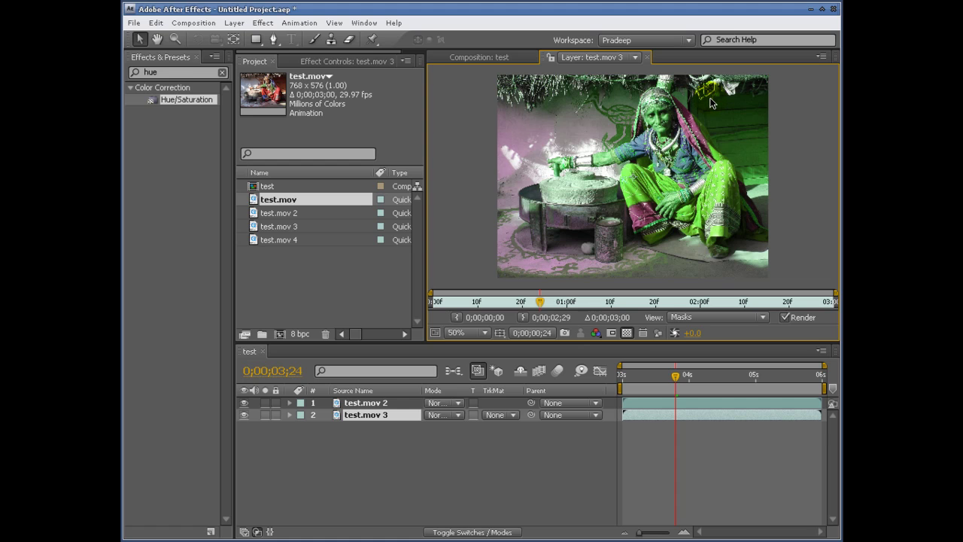
{"action": "left_click", "coordinate": [645, 57]}
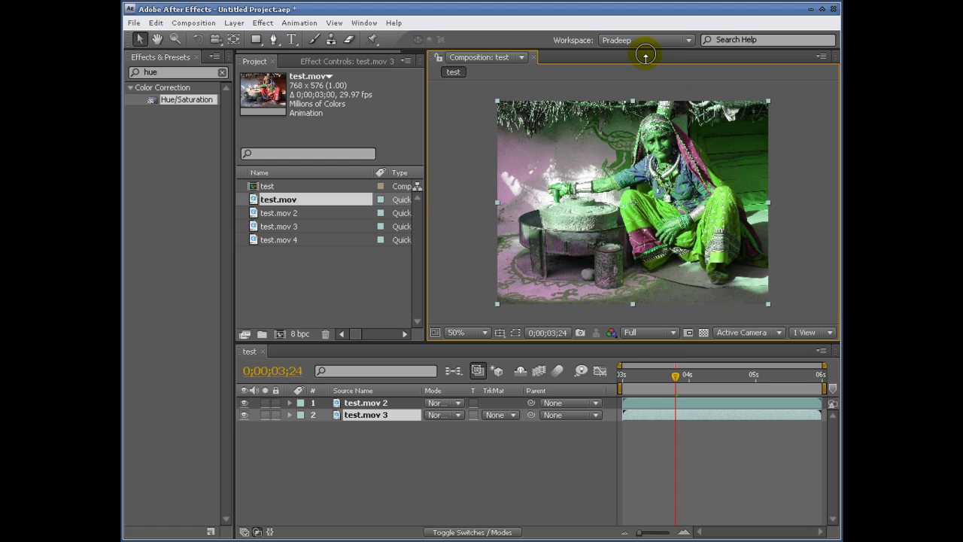
Open the source footage of the test.mov 3 layer and close its player window.
{"action": "left_click", "coordinate": [233, 22]}
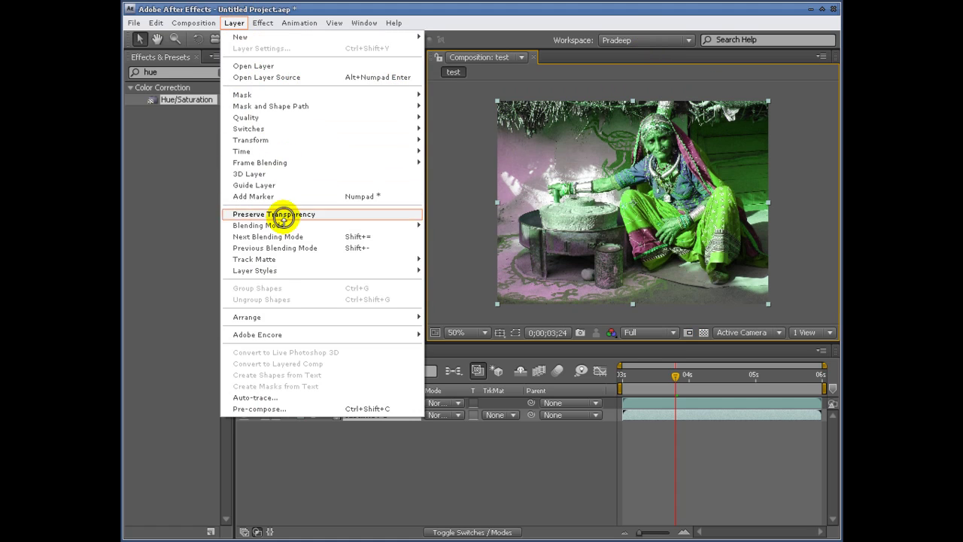
{"action": "left_click", "coordinate": [353, 77]}
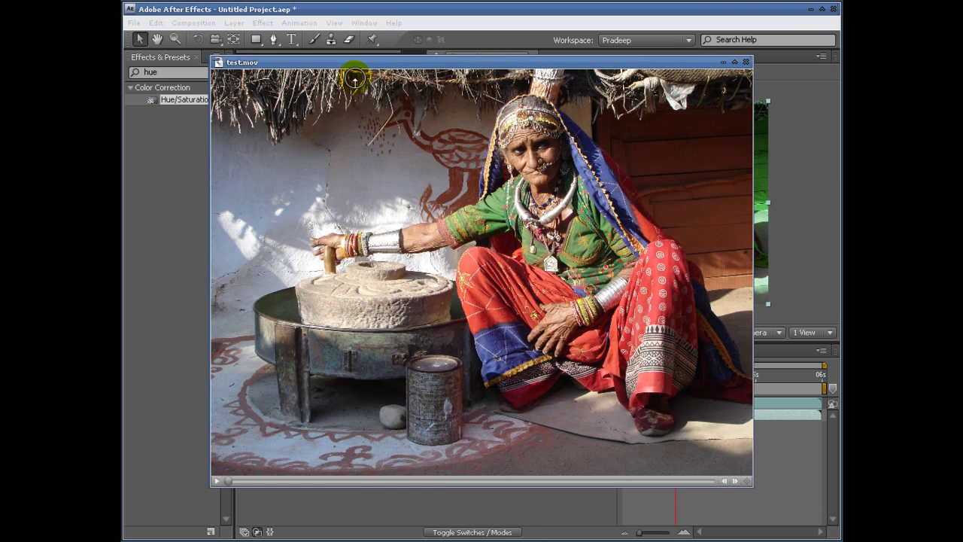
{"action": "left_click", "coordinate": [747, 61]}
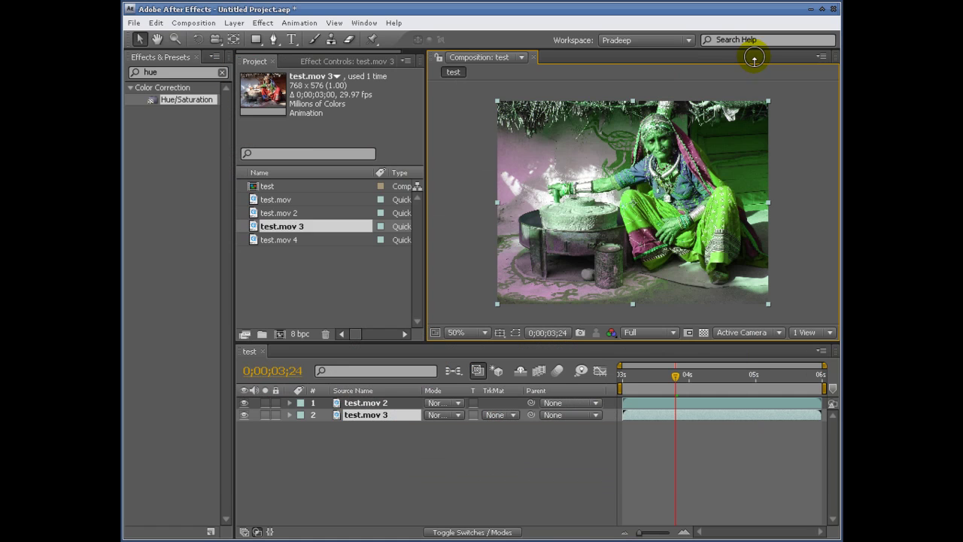
{"action": "left_click", "coordinate": [262, 23]}
{"action": "mouse_move", "coordinate": [234, 22]}
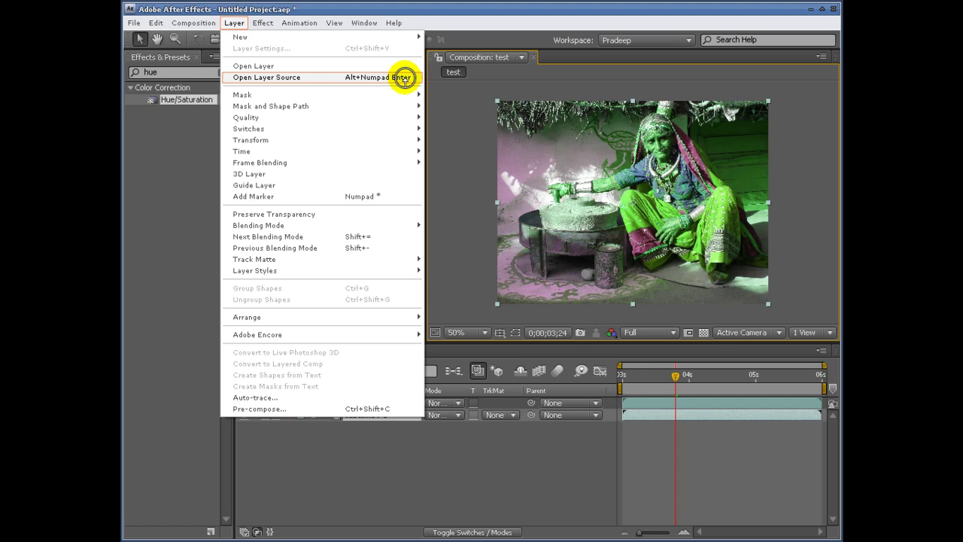
{"action": "left_click", "coordinate": [442, 24]}
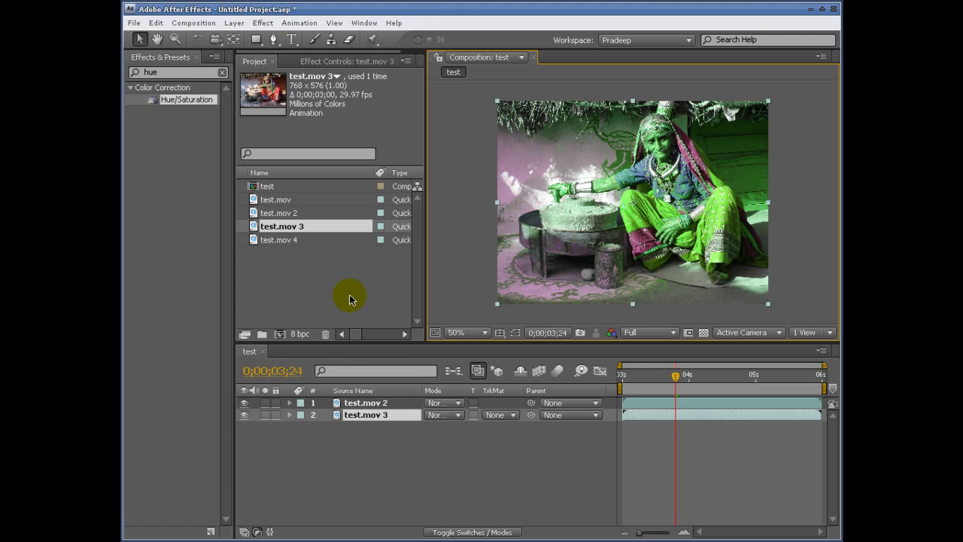
Open the test.mov footage item from the project in the Footage viewer.
{"action": "left_click", "coordinate": [275, 202]}
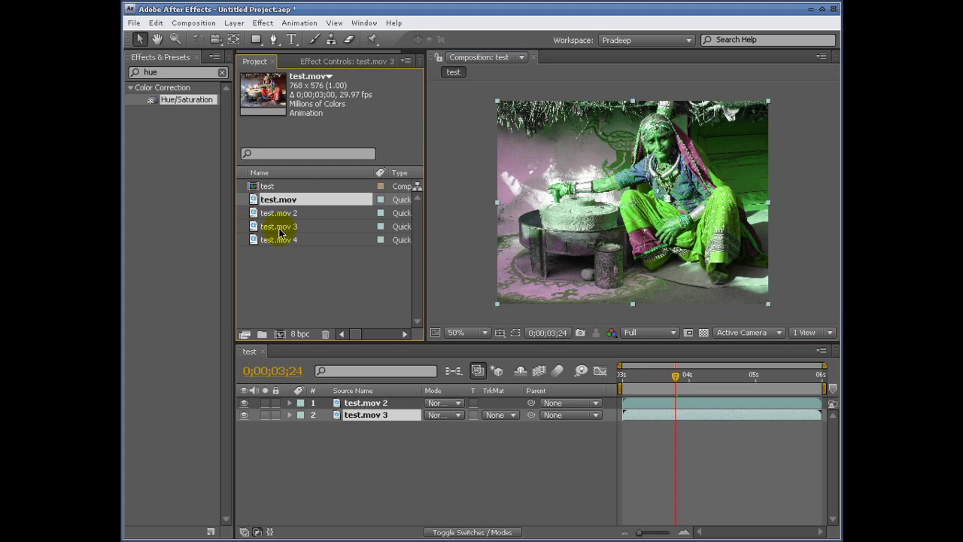
{"action": "double_click", "coordinate": [260, 200]}
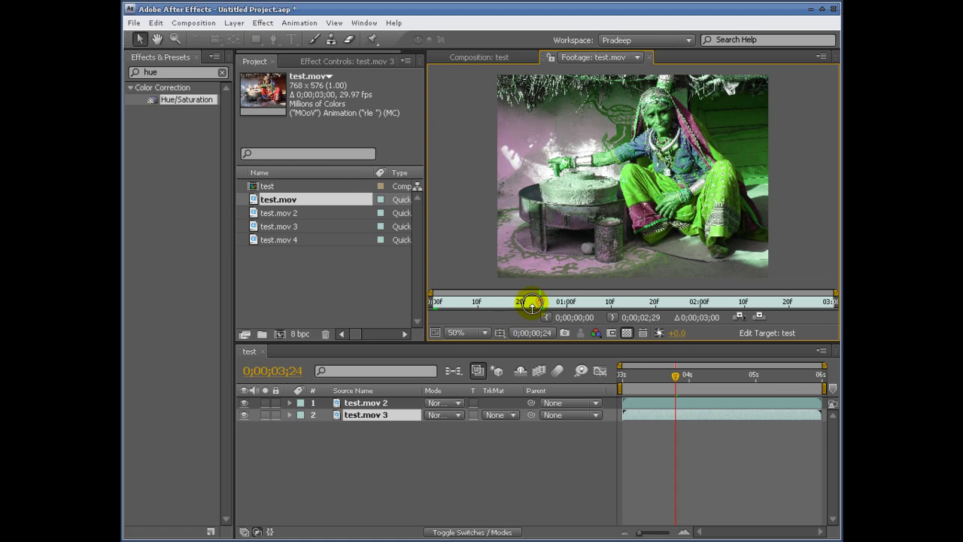
Scrub the test.mov footage to 0;00;00;13, zoom in on the footage time ruler and restore it to the full duration.
{"action": "mouse_move", "coordinate": [543, 302]}
{"action": "left_mouse_down"}
{"action": "mouse_move", "coordinate": [419, 297]}
{"action": "mouse_move", "coordinate": [554, 287]}
{"action": "mouse_move", "coordinate": [823, 296]}
{"action": "mouse_move", "coordinate": [492, 296]}
{"action": "left_mouse_up"}
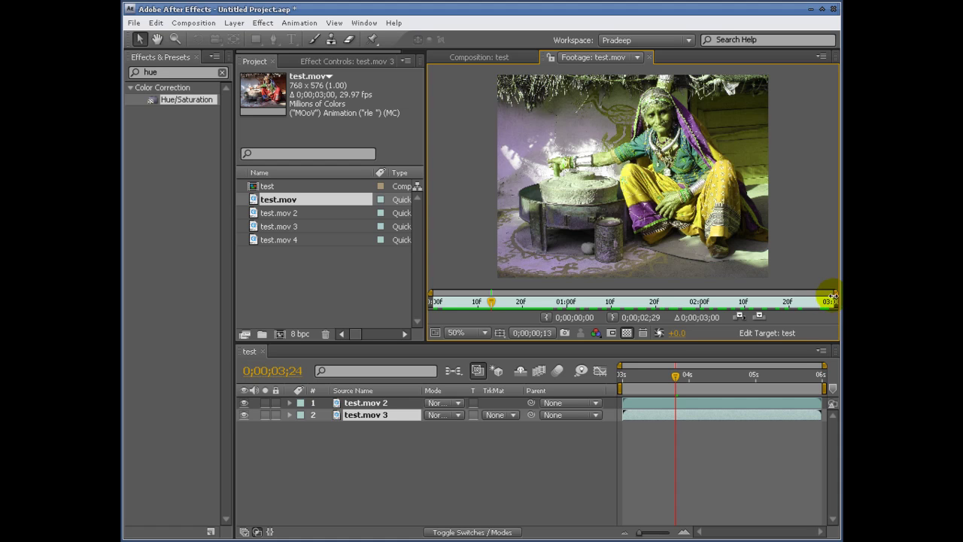
{"action": "left_click_drag", "start_coordinate": [833, 291], "coordinate": [487, 300]}
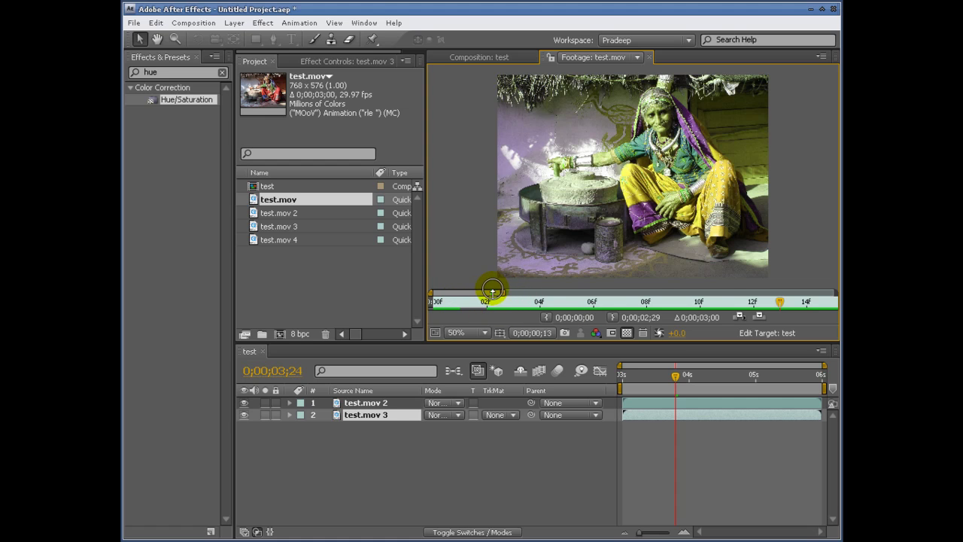
{"action": "left_click_drag", "start_coordinate": [504, 292], "coordinate": [468, 305]}
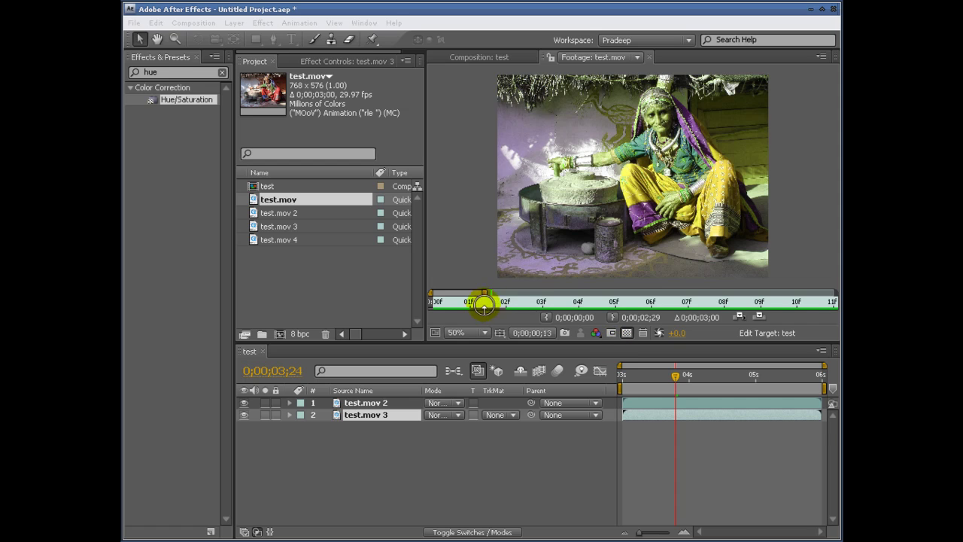
{"action": "left_click_drag", "start_coordinate": [485, 292], "coordinate": [836, 308]}
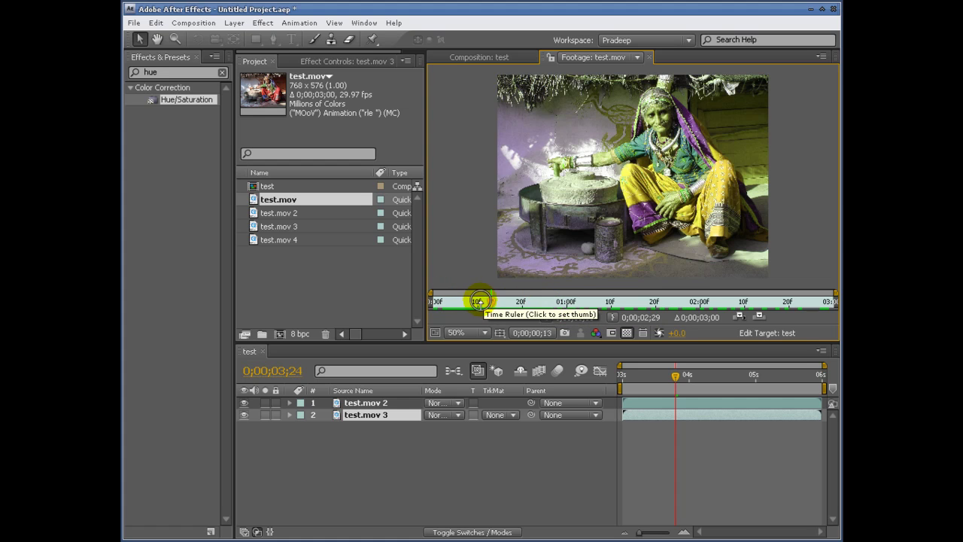
Set the test.mov footage In point to 0;00;01;00 and its Out point to 0;00;02;00.
{"action": "left_click_drag", "start_coordinate": [494, 301], "coordinate": [567, 302]}
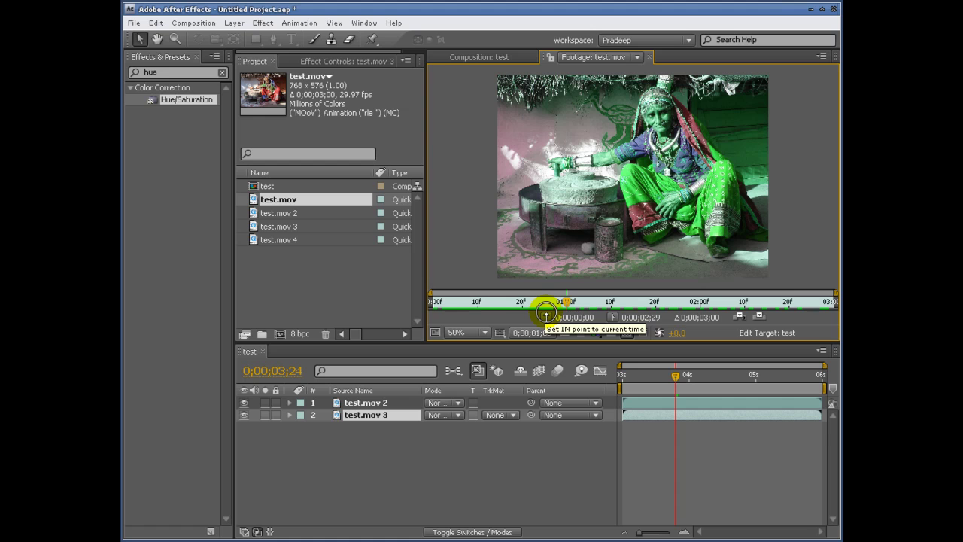
{"action": "left_click", "coordinate": [546, 315]}
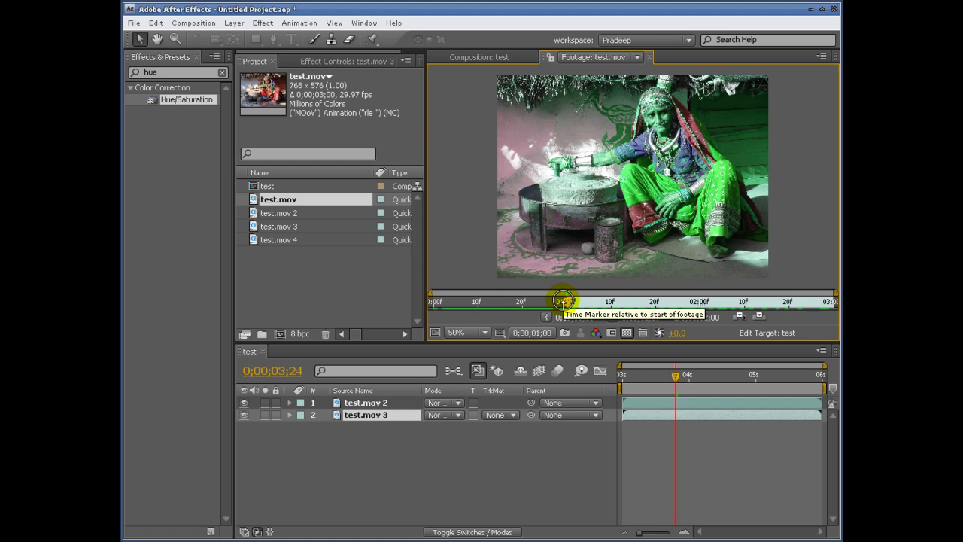
{"action": "left_click_drag", "start_coordinate": [563, 302], "coordinate": [701, 303]}
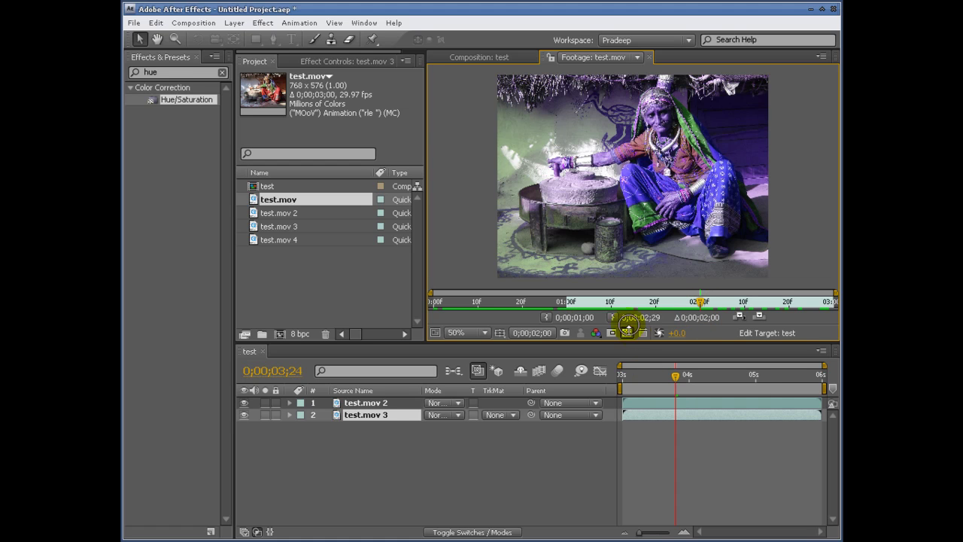
{"action": "left_click", "coordinate": [614, 317]}
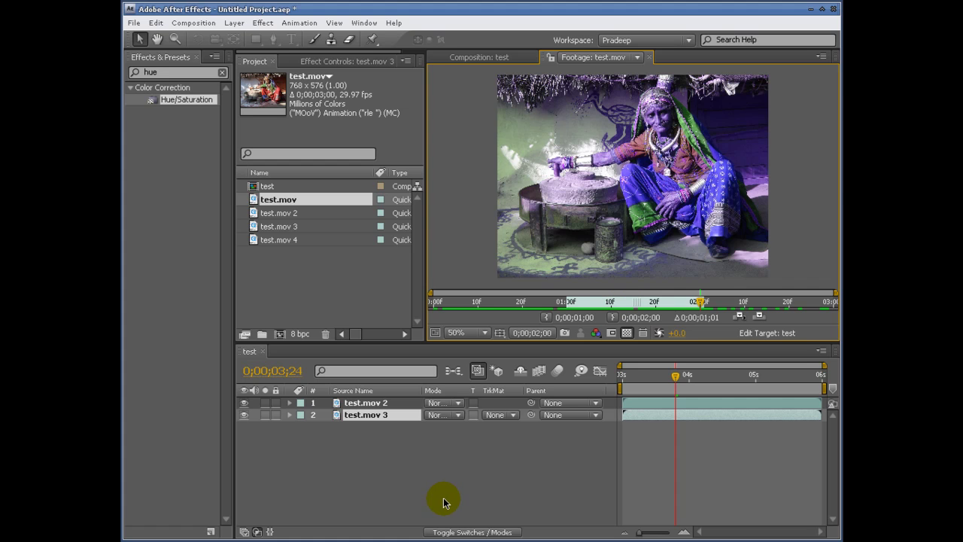
Overlay the trimmed test.mov footage above the test.mov 2 layer at 0;00;03;24, scrub to 0;00;04;02 and undo the edit.
{"action": "left_click", "coordinate": [380, 402]}
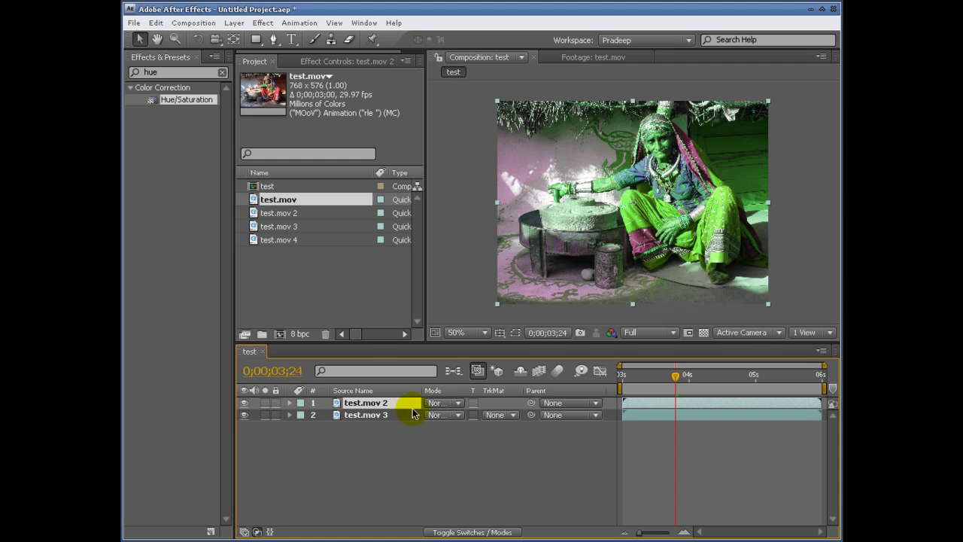
{"action": "left_click", "coordinate": [560, 57]}
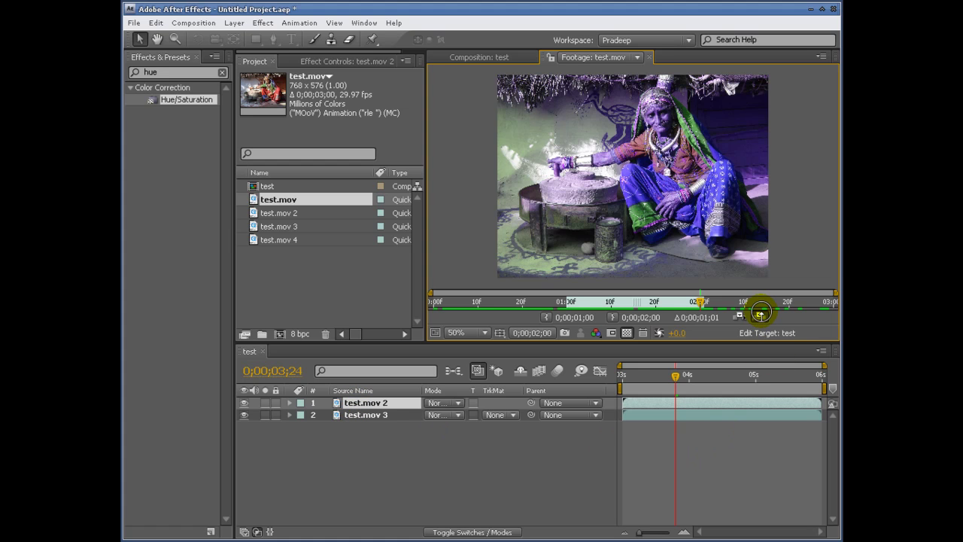
{"action": "left_click", "coordinate": [760, 313]}
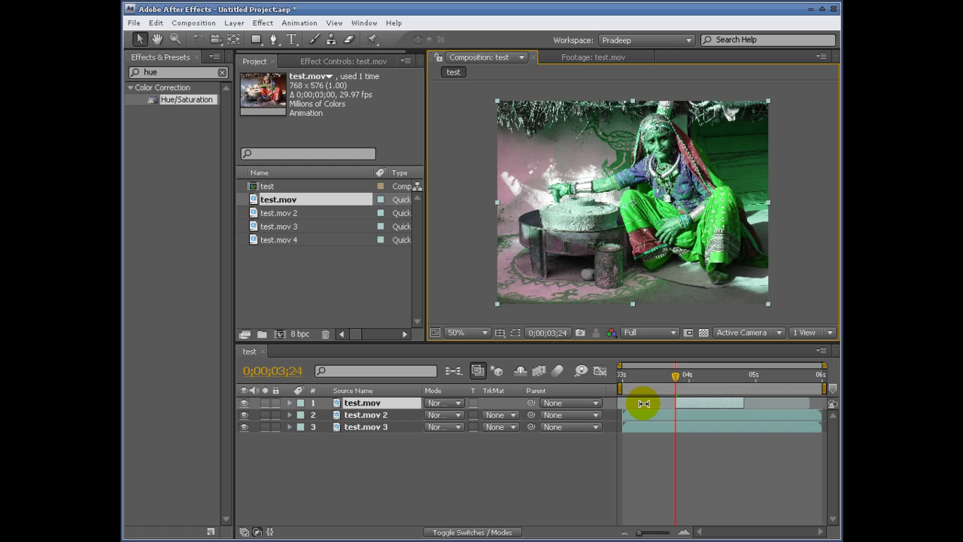
{"action": "left_click_drag", "start_coordinate": [675, 375], "coordinate": [692, 376]}
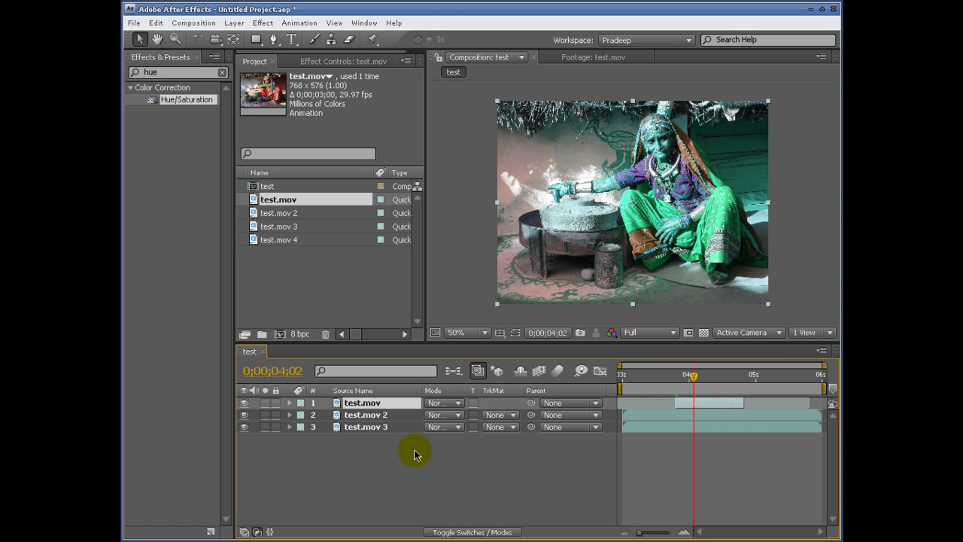
{"action": "key", "text": "ctrl+z"}
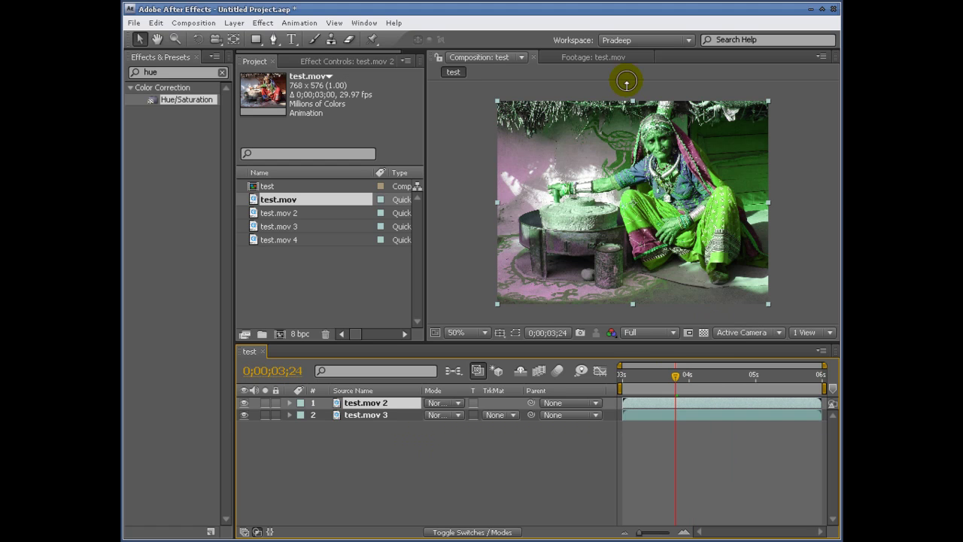
Ripple insert the trimmed test.mov footage into the composition at 0;00;04;00 and scrub through the inserted section.
{"action": "left_click", "coordinate": [615, 58]}
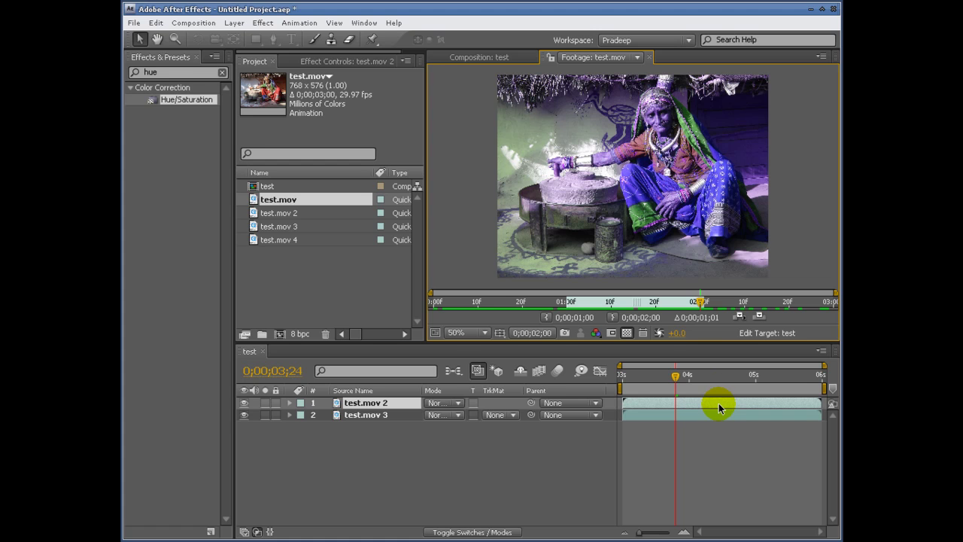
{"action": "mouse_move", "coordinate": [675, 387]}
{"action": "left_mouse_down"}
{"action": "mouse_move", "coordinate": [683, 379]}
{"action": "mouse_move", "coordinate": [660, 381]}
{"action": "mouse_move", "coordinate": [687, 381]}
{"action": "left_mouse_up"}
{"action": "left_click", "coordinate": [606, 60]}
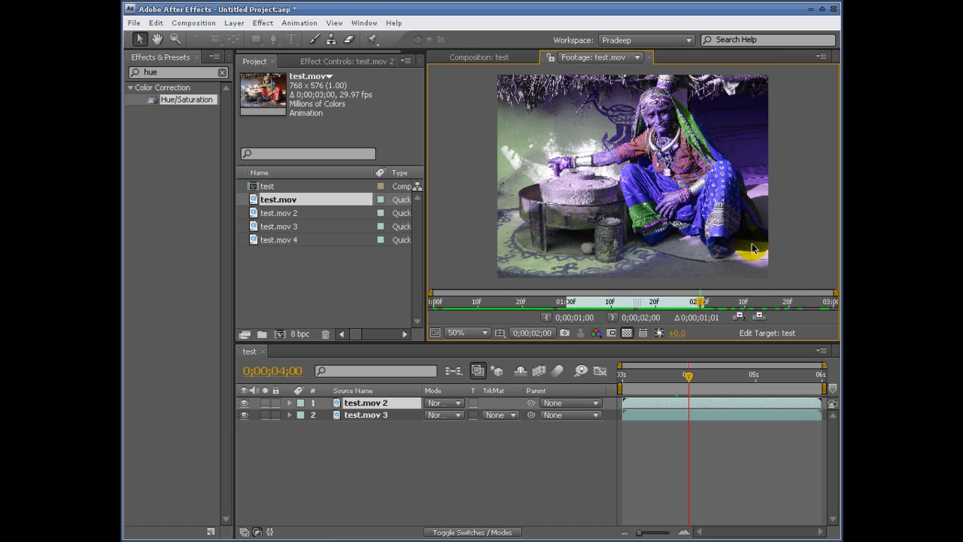
{"action": "left_click", "coordinate": [739, 316]}
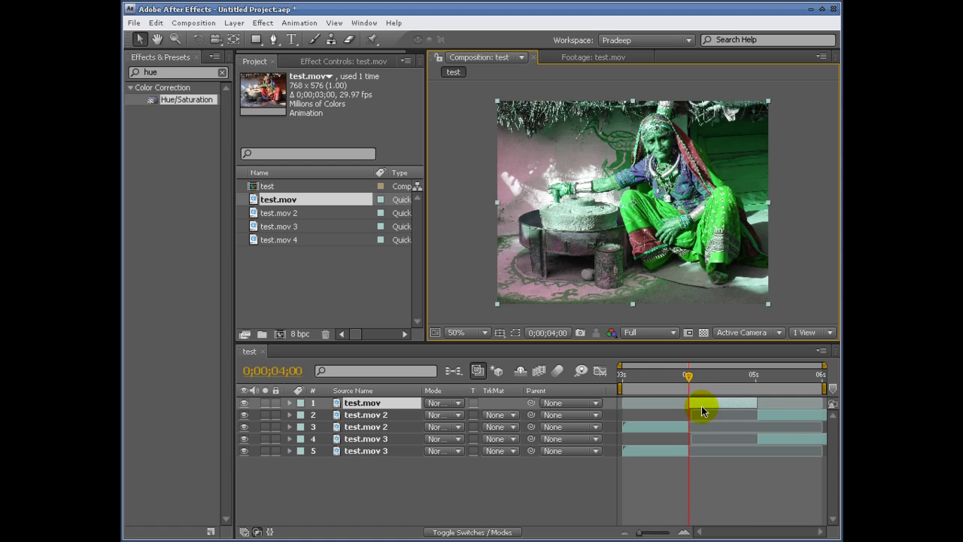
{"action": "left_click_drag", "start_coordinate": [687, 376], "coordinate": [711, 377]}
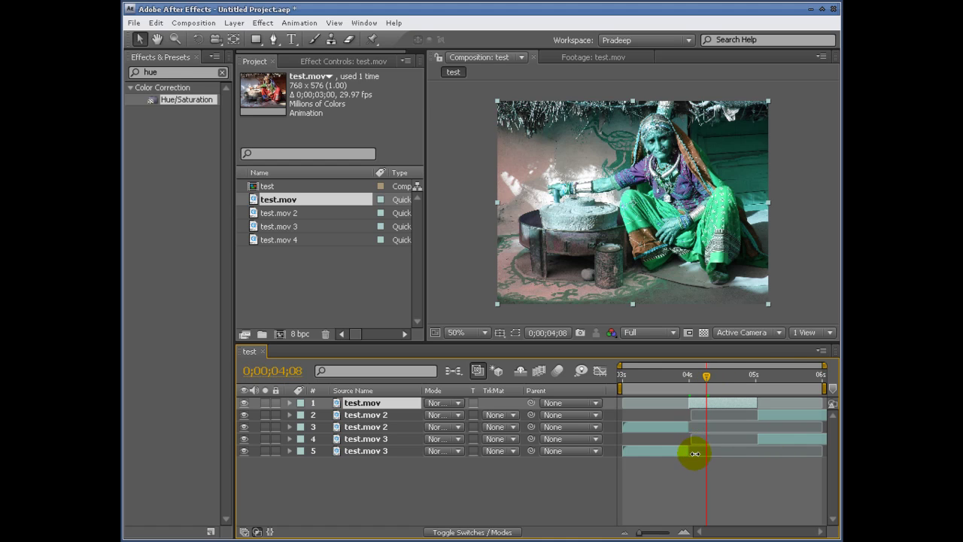
{"action": "mouse_move", "coordinate": [734, 376]}
{"action": "left_mouse_down"}
{"action": "mouse_move", "coordinate": [651, 387]}
{"action": "mouse_move", "coordinate": [722, 376]}
{"action": "left_mouse_up"}
{"action": "left_click", "coordinate": [758, 296]}
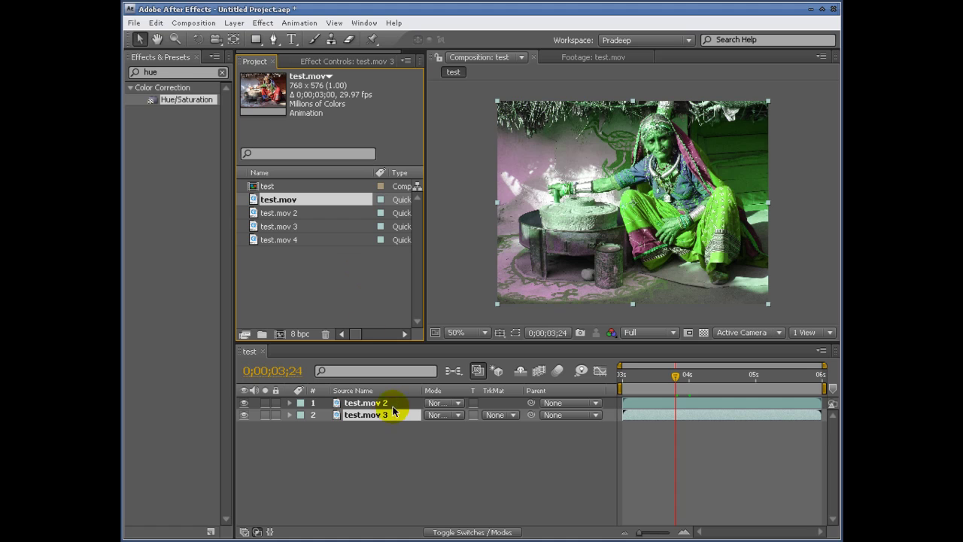
Open the test.mov 3 layer in the Layer viewer and close that viewer again.
{"action": "double_click", "coordinate": [393, 411]}
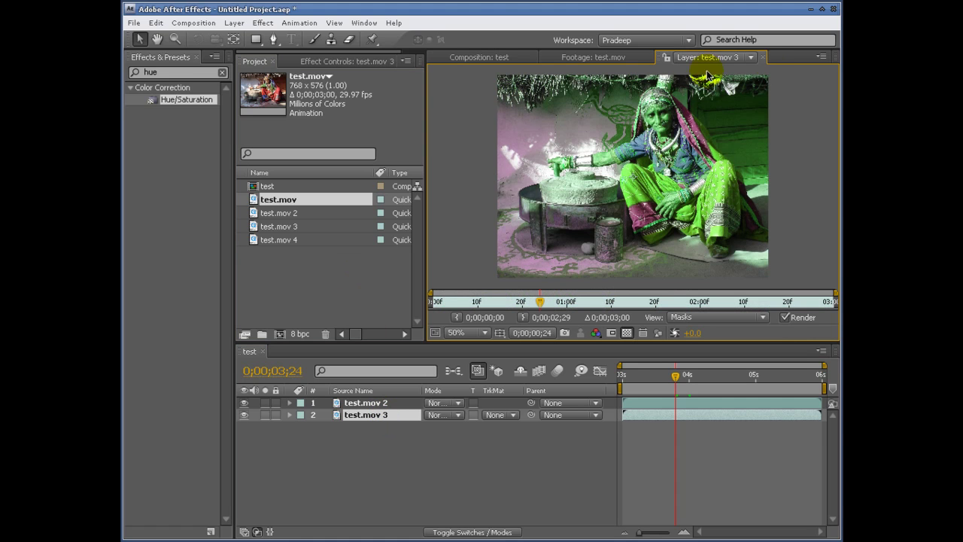
{"action": "left_click", "coordinate": [762, 57]}
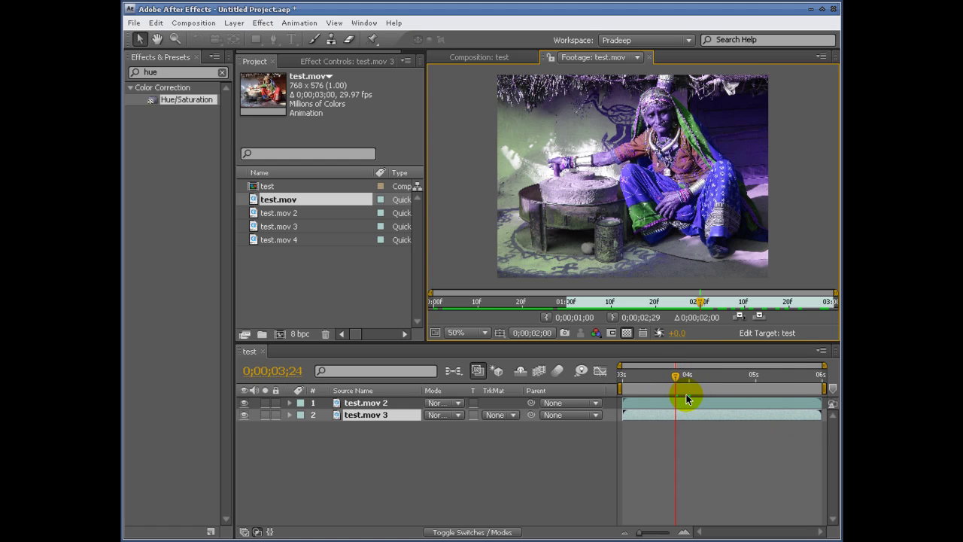
Replace the source of the test.mov 2 layer with test.mov 4 and switch it back to test.mov 2.
{"action": "left_click", "coordinate": [361, 403]}
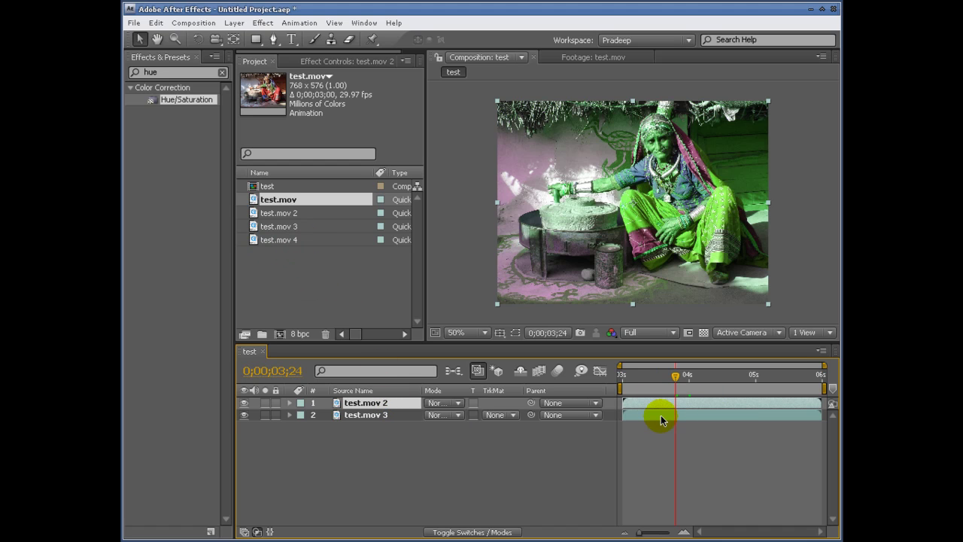
{"action": "left_click", "coordinate": [287, 240]}
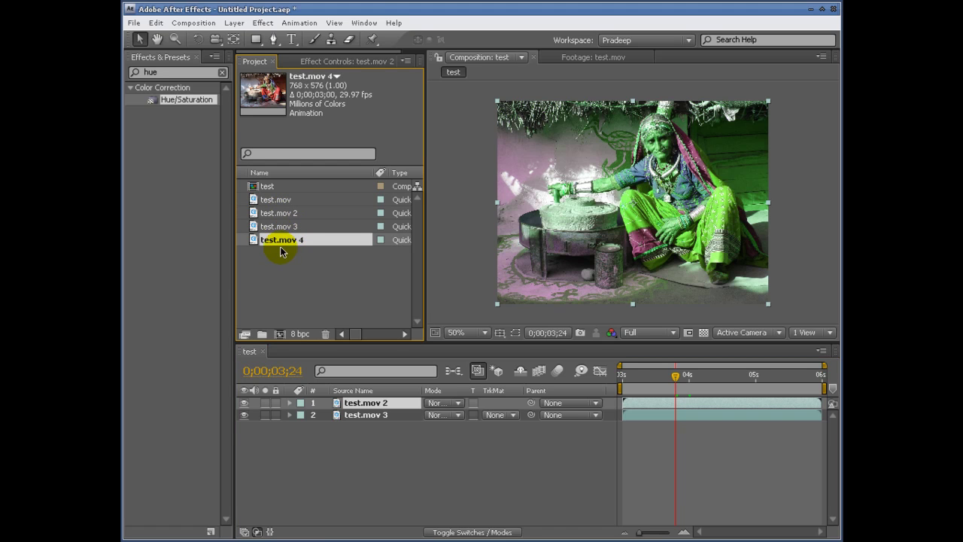
{"action": "left_click_drag", "start_coordinate": [269, 239], "coordinate": [350, 401]}
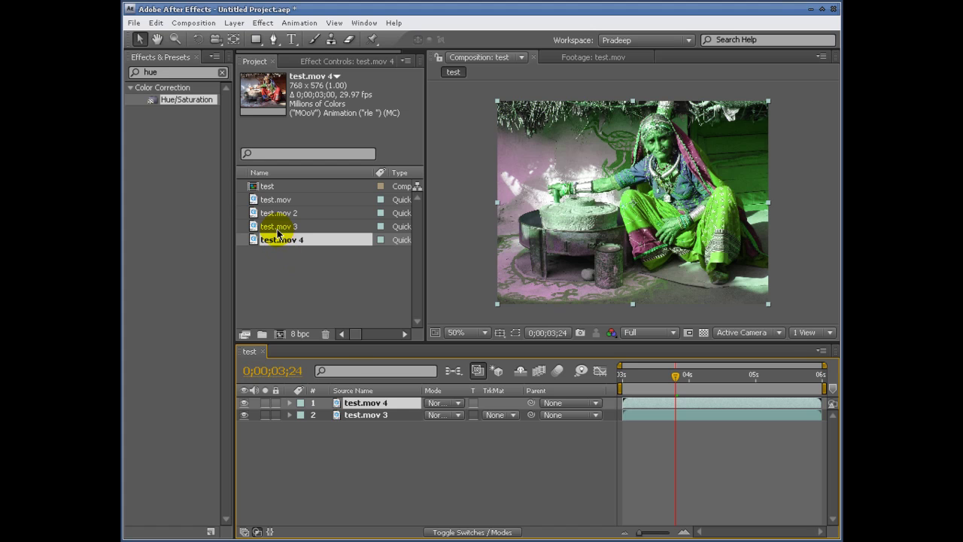
{"action": "left_click_drag", "start_coordinate": [251, 212], "coordinate": [360, 405]}
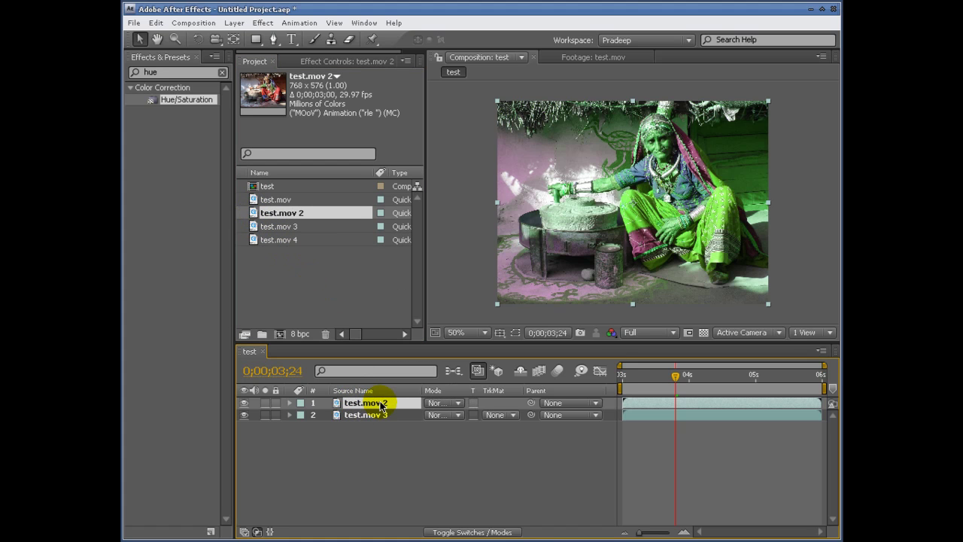
Assign test.mov 3 as the second layer's source and replace it with test.mov.
{"action": "left_click", "coordinate": [286, 227]}
{"action": "left_click_drag", "start_coordinate": [286, 228], "coordinate": [361, 418]}
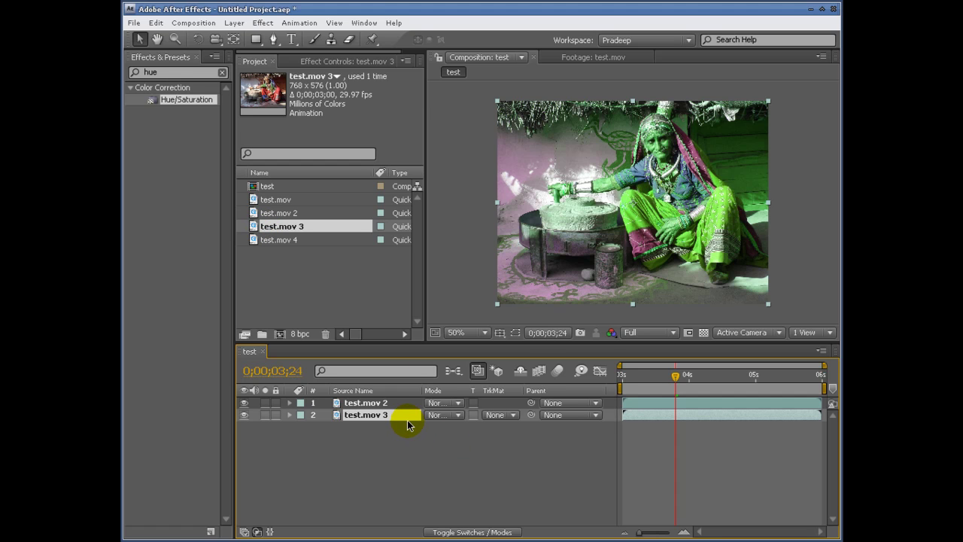
{"action": "left_click", "coordinate": [279, 201]}
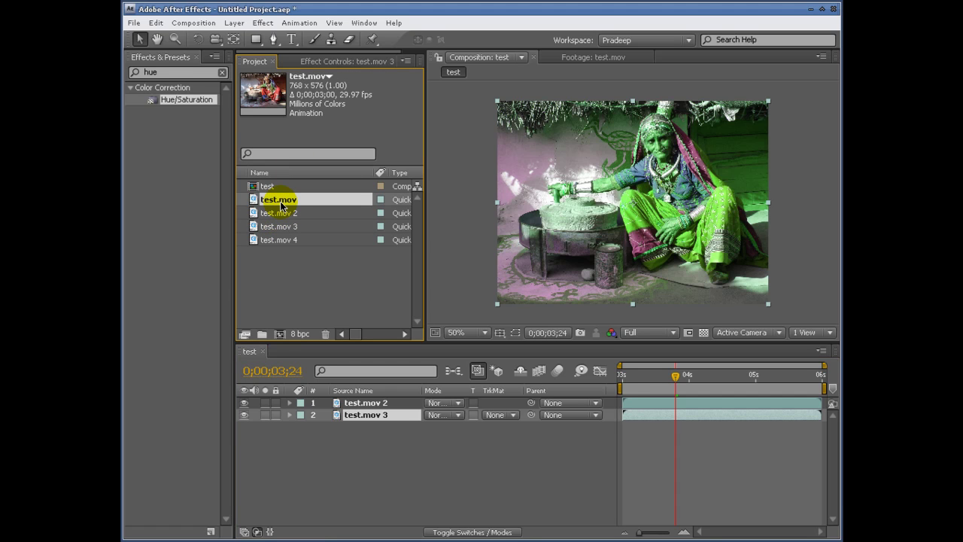
{"action": "key", "text": "ctrl+alt+slash"}
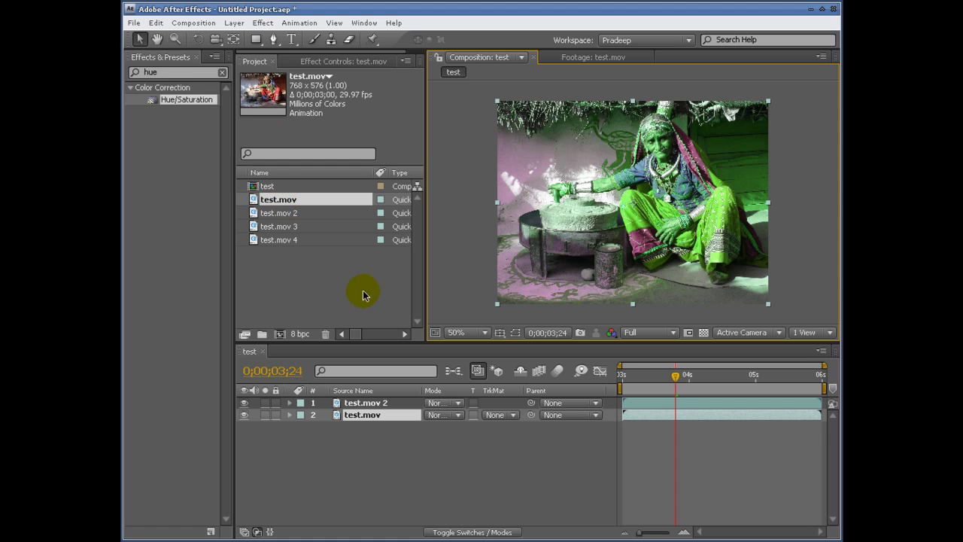
Delete all four test.mov footage items from the project, including their use in the composition.
{"action": "left_click_drag", "start_coordinate": [348, 299], "coordinate": [257, 207]}
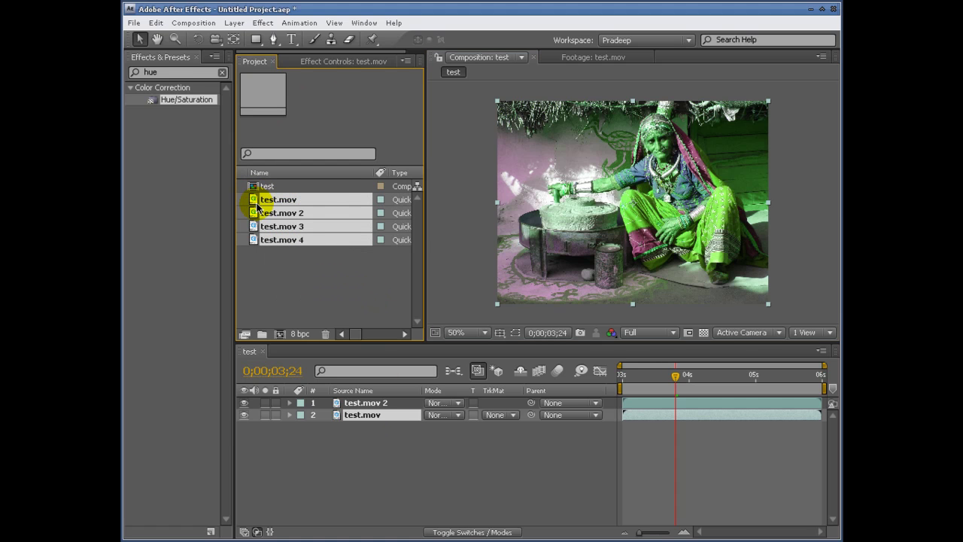
{"action": "key", "text": "Delete"}
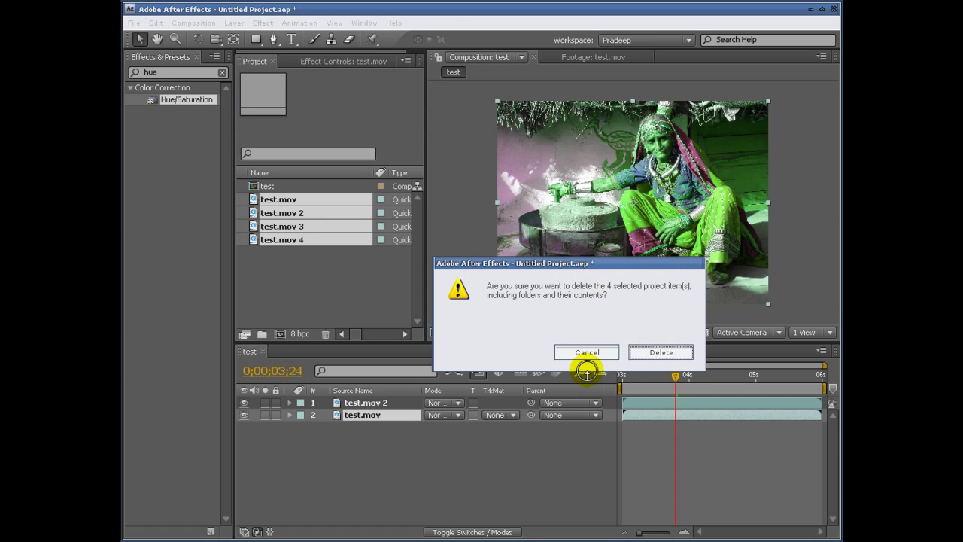
{"action": "left_click", "coordinate": [658, 350]}
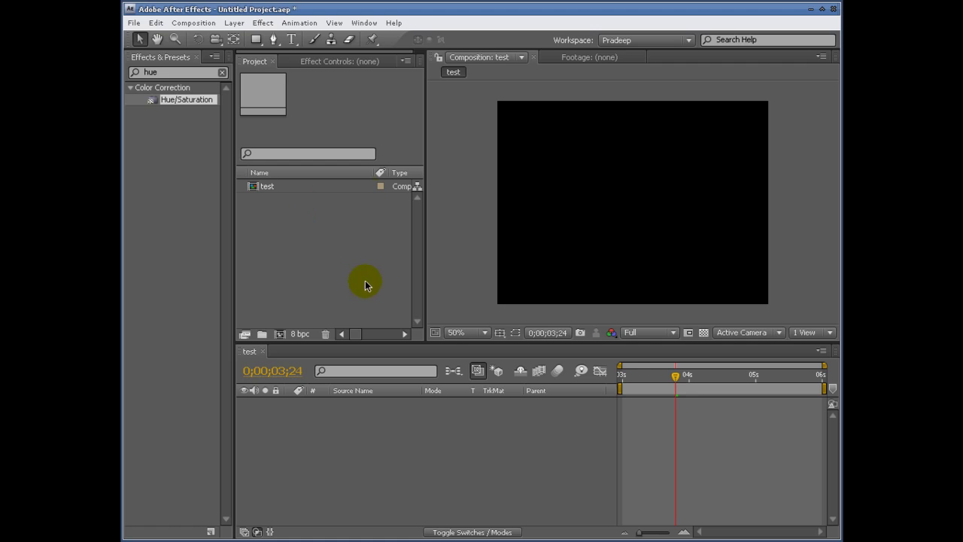
Start a new solid layer in the test composition and make it the composition size.
{"action": "right_click", "coordinate": [282, 217]}
{"action": "right_click", "coordinate": [358, 441]}
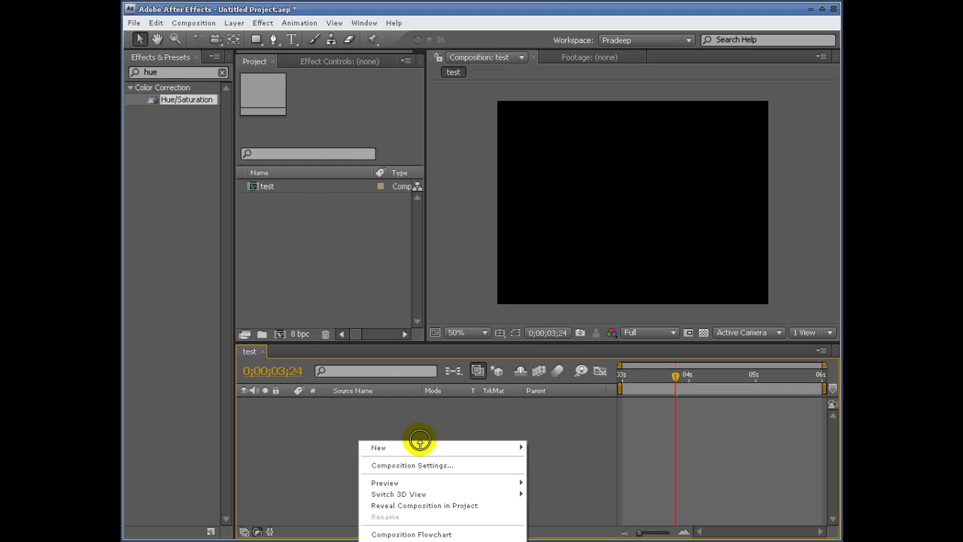
{"action": "mouse_move", "coordinate": [420, 447]}
{"action": "left_click", "coordinate": [565, 476]}
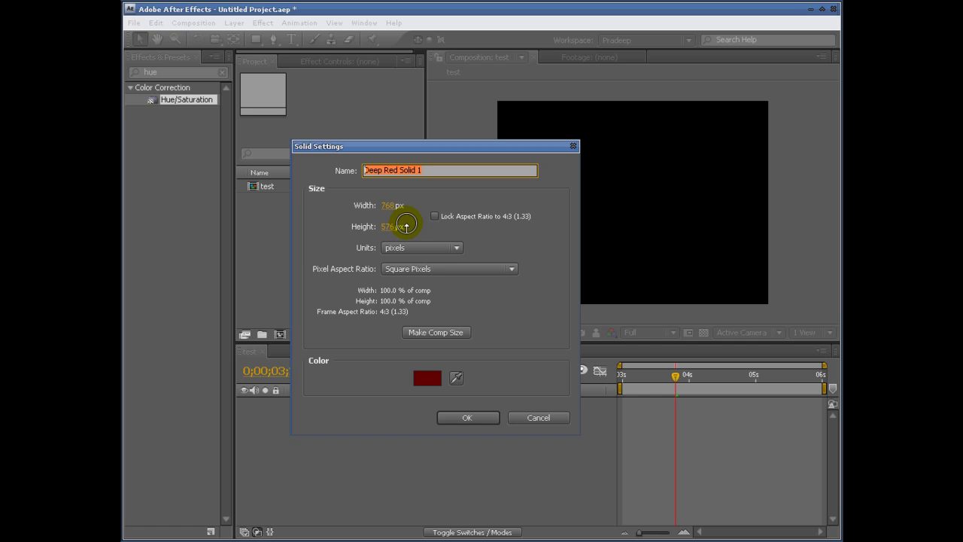
{"action": "left_click", "coordinate": [439, 334]}
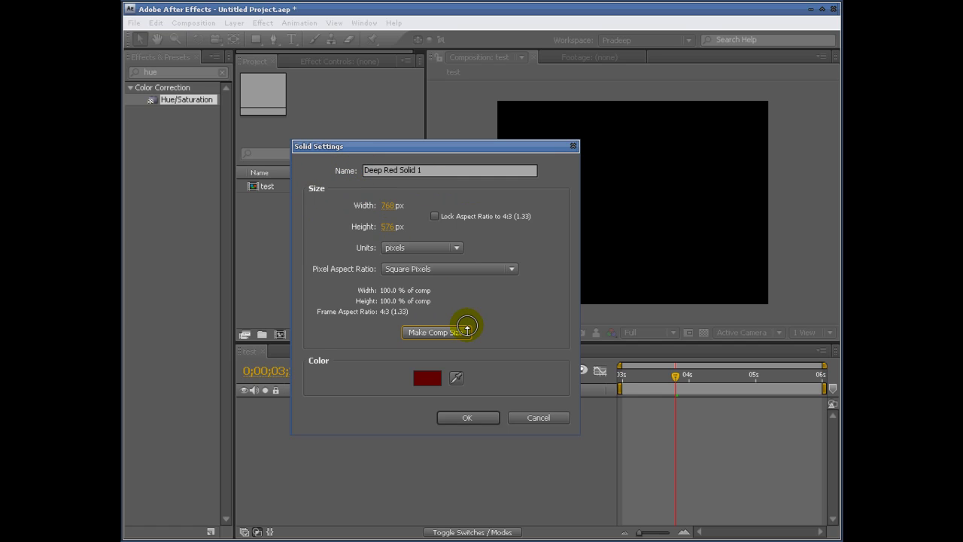
Set the new solid's color to bright red, FF0000.
{"action": "left_click", "coordinate": [432, 380]}
{"action": "left_click", "coordinate": [422, 286]}
{"action": "left_click", "coordinate": [549, 288]}
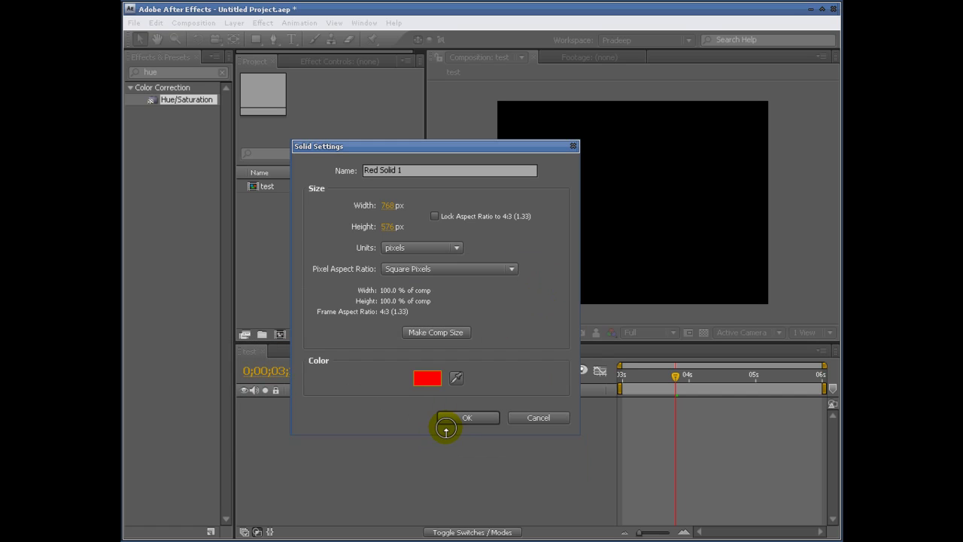
Change the solid's color to lime green, name it BG and create it in the test composition.
{"action": "left_click", "coordinate": [428, 379]}
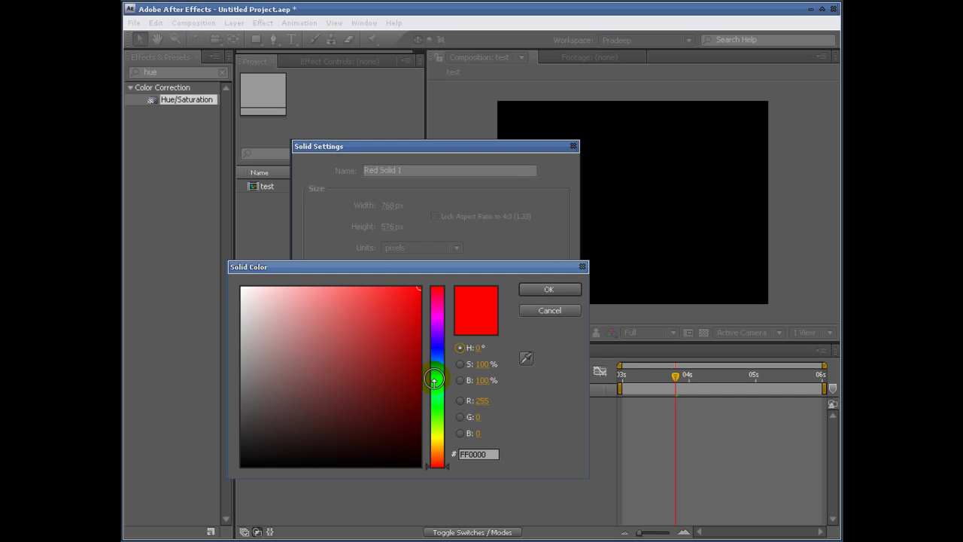
{"action": "left_click", "coordinate": [440, 408]}
{"action": "left_click_drag", "start_coordinate": [440, 408], "coordinate": [440, 416]}
{"action": "left_click", "coordinate": [548, 289]}
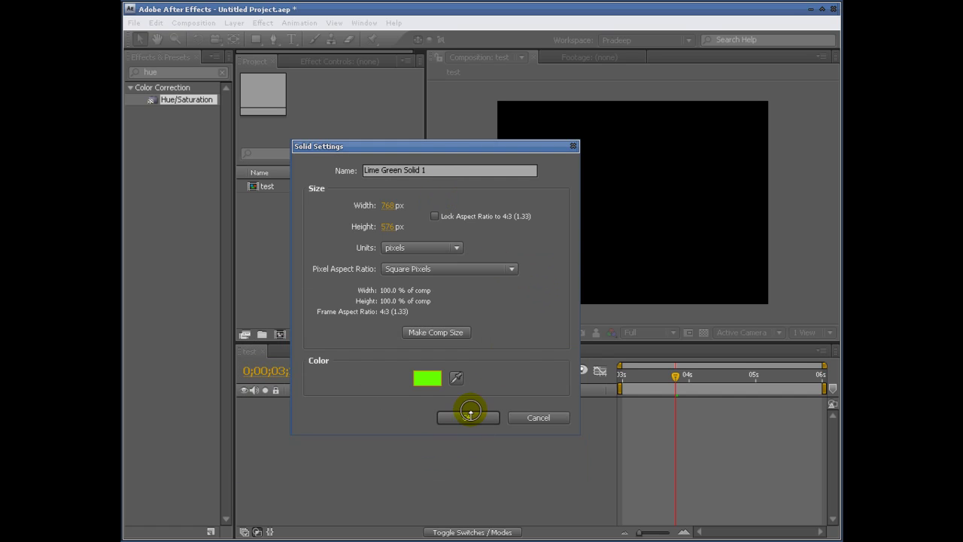
{"action": "left_click_drag", "start_coordinate": [436, 170], "coordinate": [268, 158]}
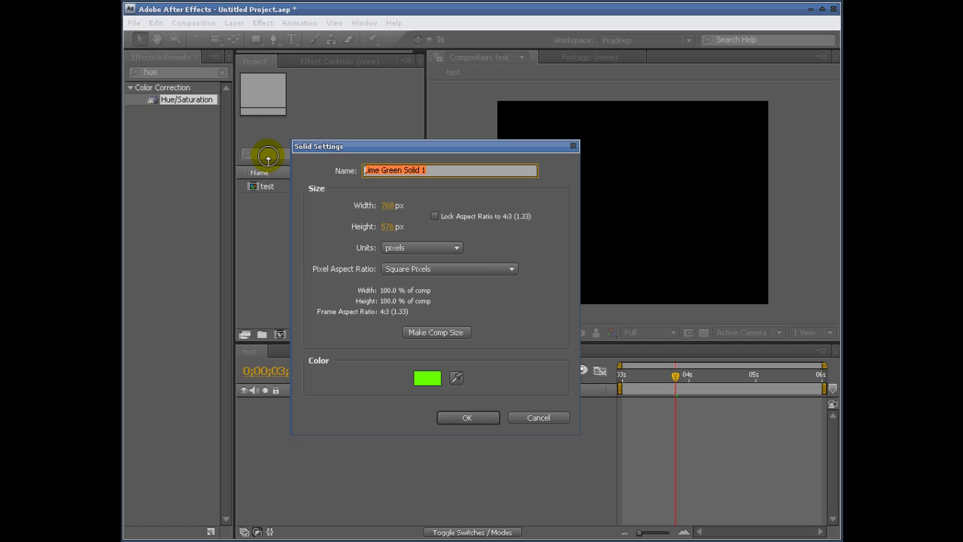
{"action": "type", "text": "BG"}
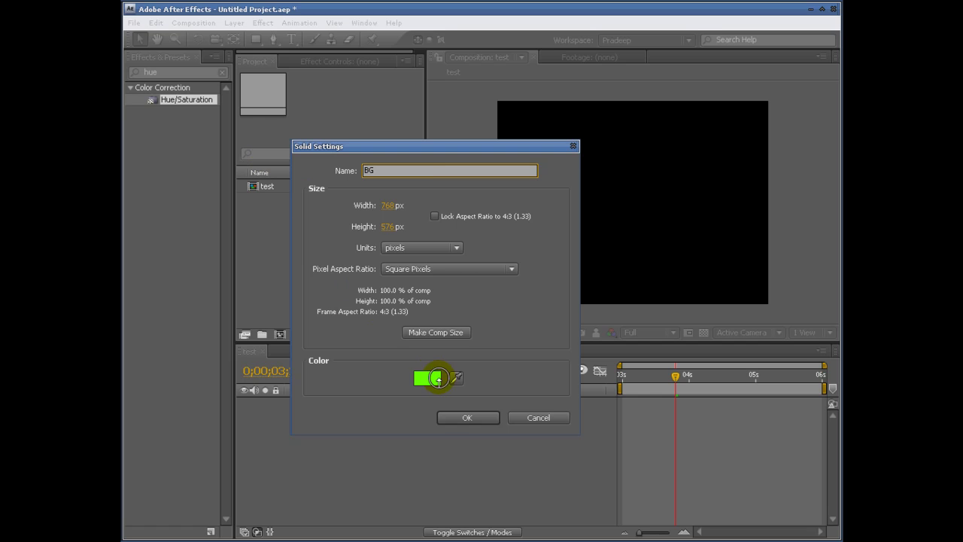
{"action": "left_click", "coordinate": [460, 418]}
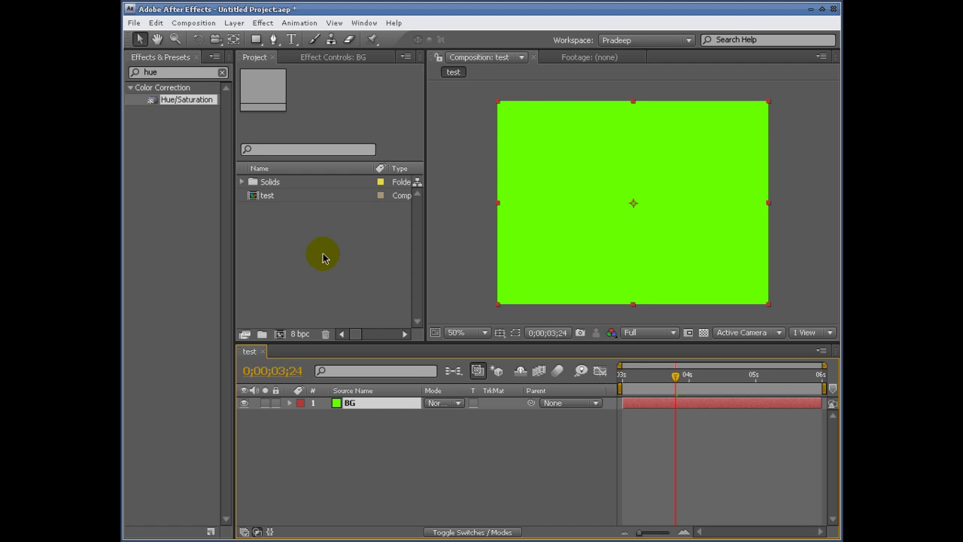
Expand the Solids folder in the project and inspect the BG solid inside it.
{"action": "left_click", "coordinate": [243, 183]}
{"action": "left_click", "coordinate": [272, 185]}
{"action": "left_click", "coordinate": [282, 197]}
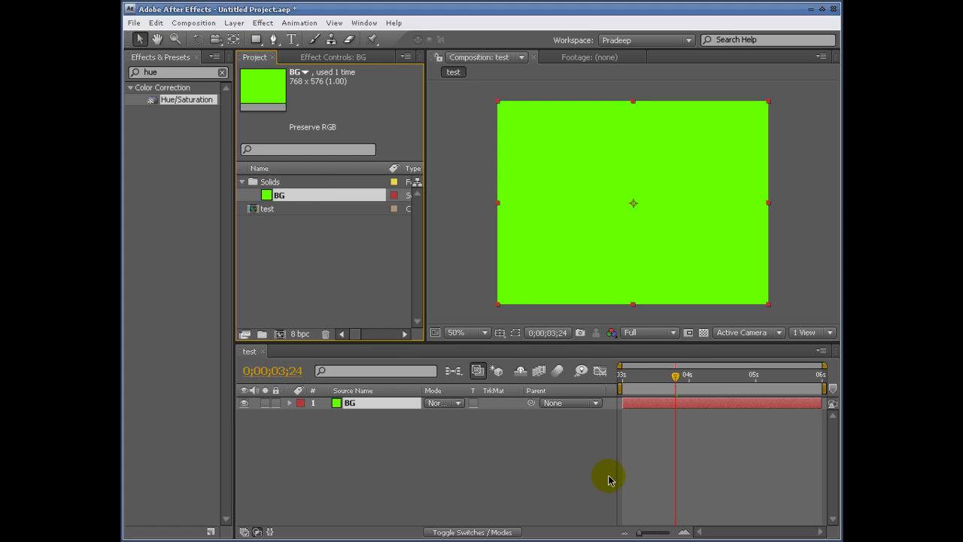
Delete the Solids folder and its BG solid from the project.
{"action": "left_click_drag", "start_coordinate": [312, 241], "coordinate": [282, 224]}
{"action": "left_click", "coordinate": [286, 185]}
{"action": "key", "text": "Delete"}
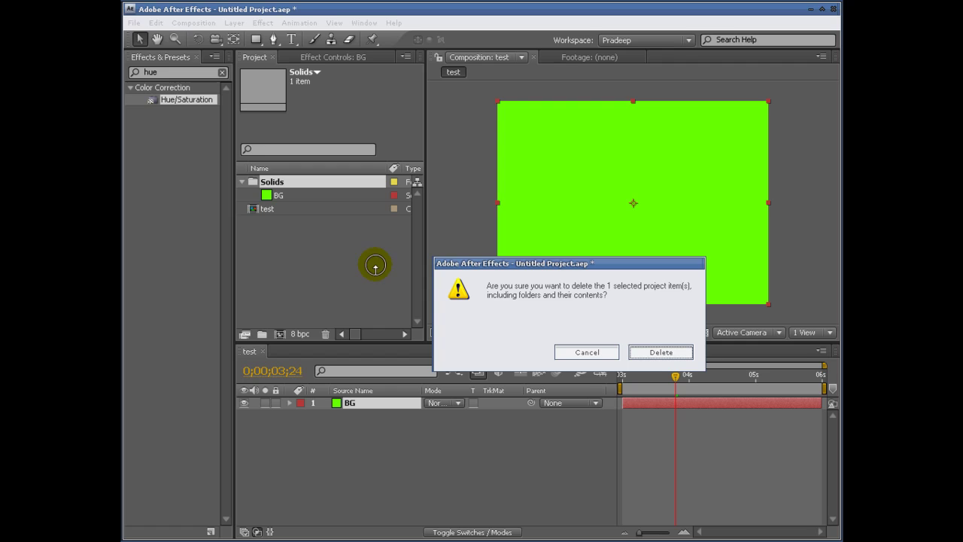
{"action": "left_click", "coordinate": [667, 355]}
Import a purple 6C00FF solid of 768 x 576 px into the project and add it to the test composition.
{"action": "left_click", "coordinate": [135, 23]}
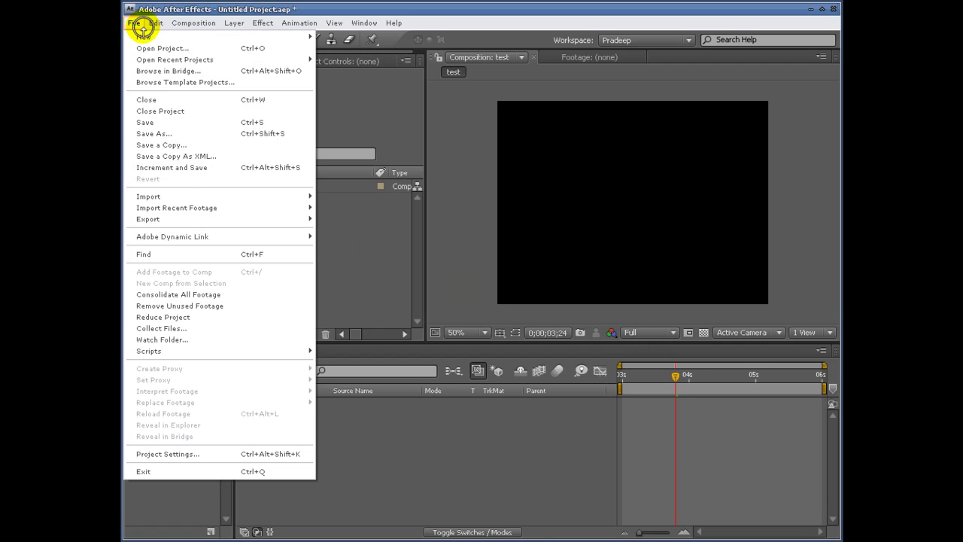
{"action": "left_click", "coordinate": [182, 200]}
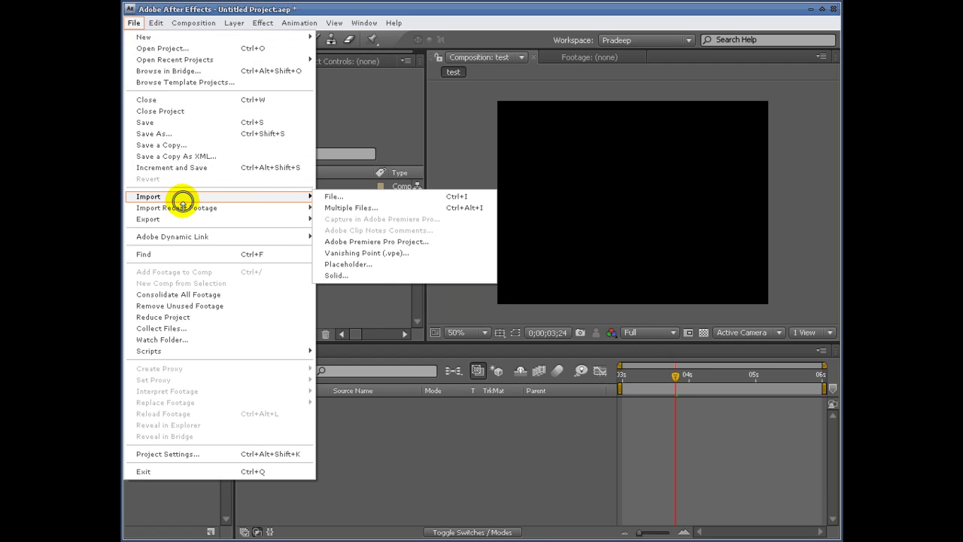
{"action": "left_click", "coordinate": [400, 274]}
{"action": "left_click_drag", "start_coordinate": [423, 146], "coordinate": [506, 109]}
{"action": "left_click", "coordinate": [514, 331]}
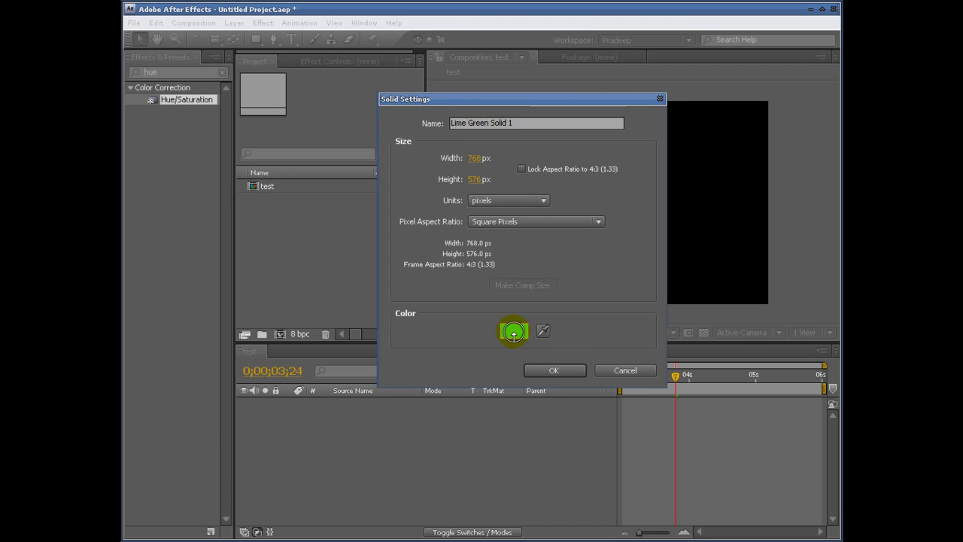
{"action": "mouse_move", "coordinate": [436, 350]}
{"action": "left_mouse_down"}
{"action": "mouse_move", "coordinate": [432, 378]}
{"action": "mouse_move", "coordinate": [428, 333]}
{"action": "left_mouse_up"}
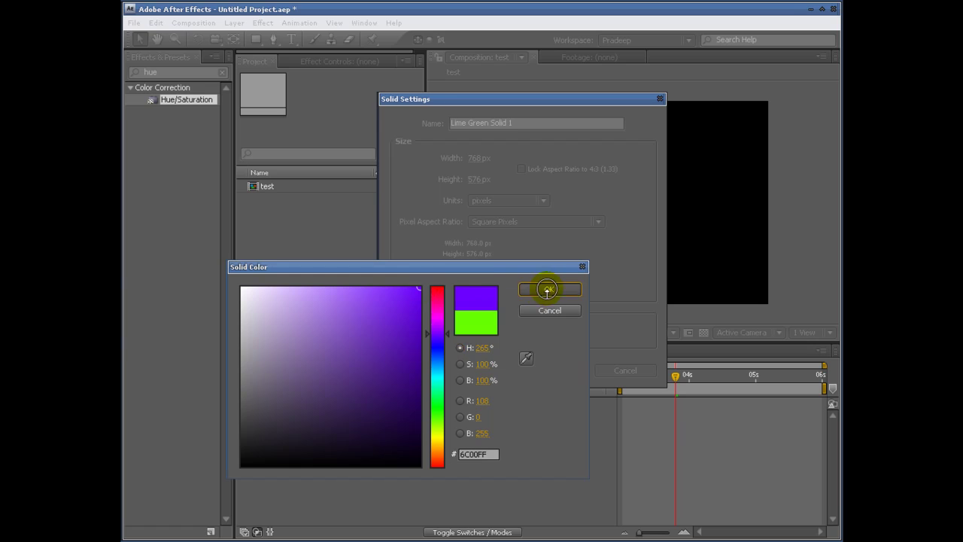
{"action": "left_click", "coordinate": [547, 291]}
{"action": "left_click", "coordinate": [548, 370]}
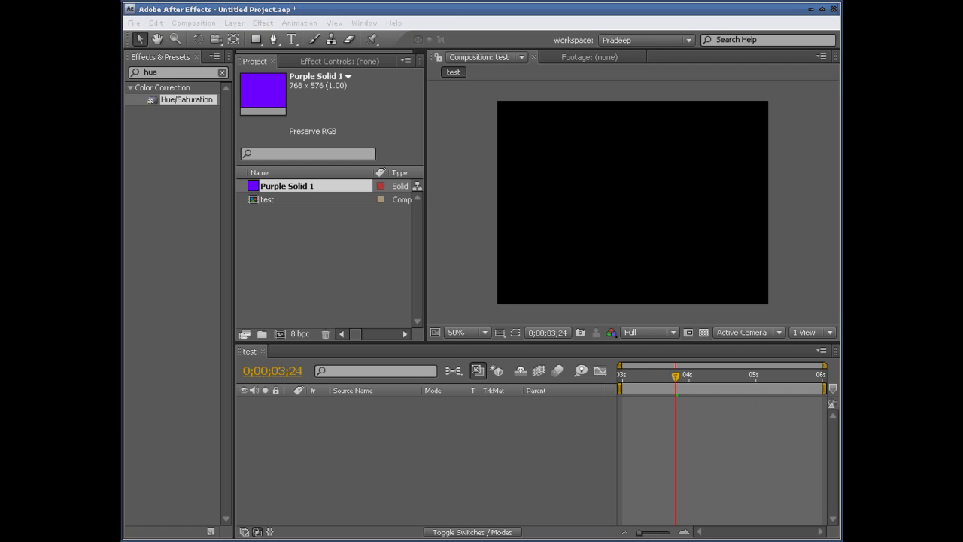
{"action": "left_click_drag", "start_coordinate": [255, 188], "coordinate": [355, 412]}
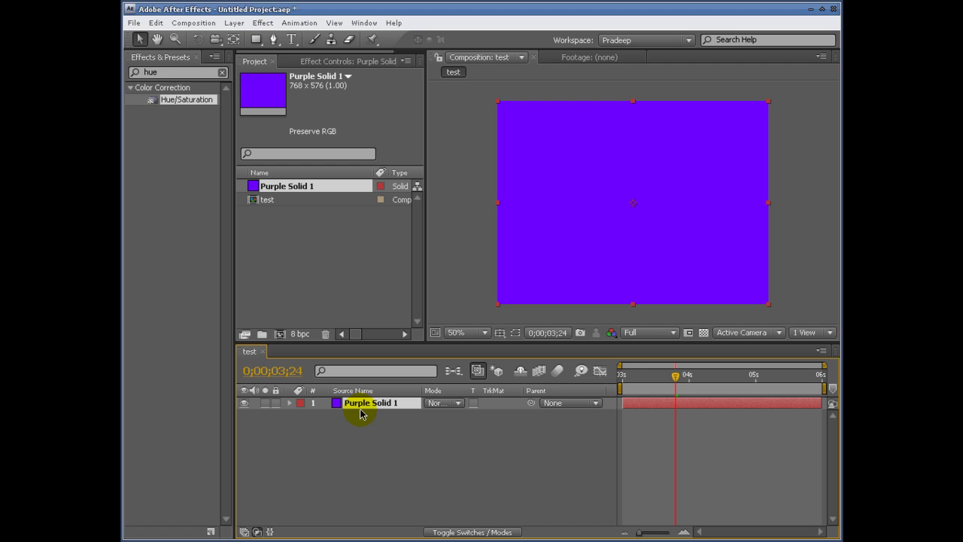
{"action": "left_click", "coordinate": [193, 23]}
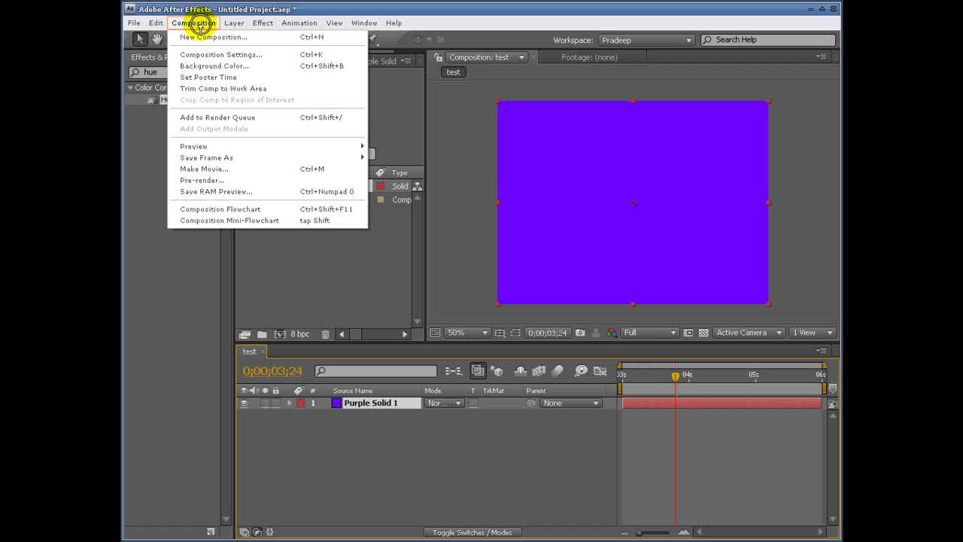
{"action": "left_click", "coordinate": [259, 54]}
{"action": "left_click_drag", "start_coordinate": [350, 188], "coordinate": [357, 188]}
{"action": "left_click", "coordinate": [360, 210]}
{"action": "type", "text": "625"}
{"action": "key", "text": "Return"}
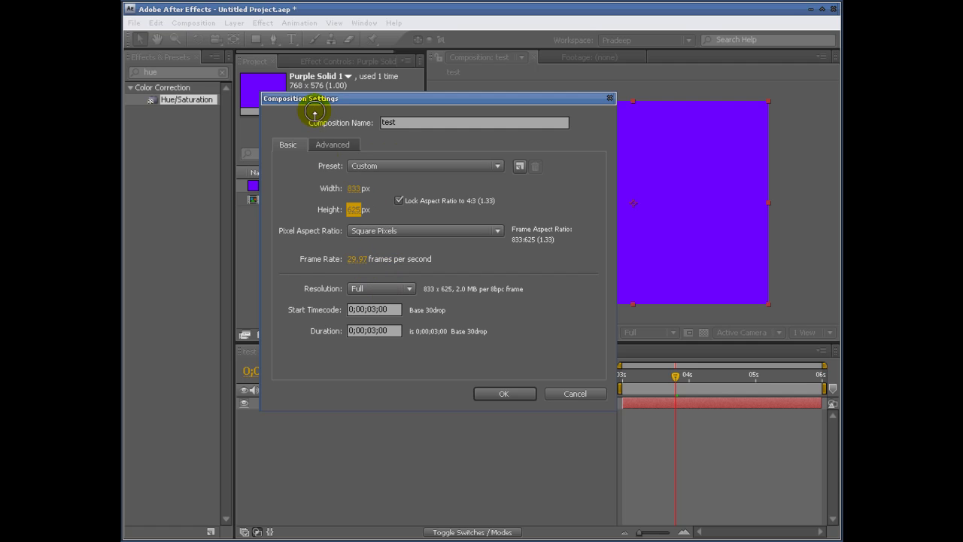
{"action": "left_click", "coordinate": [571, 393]}
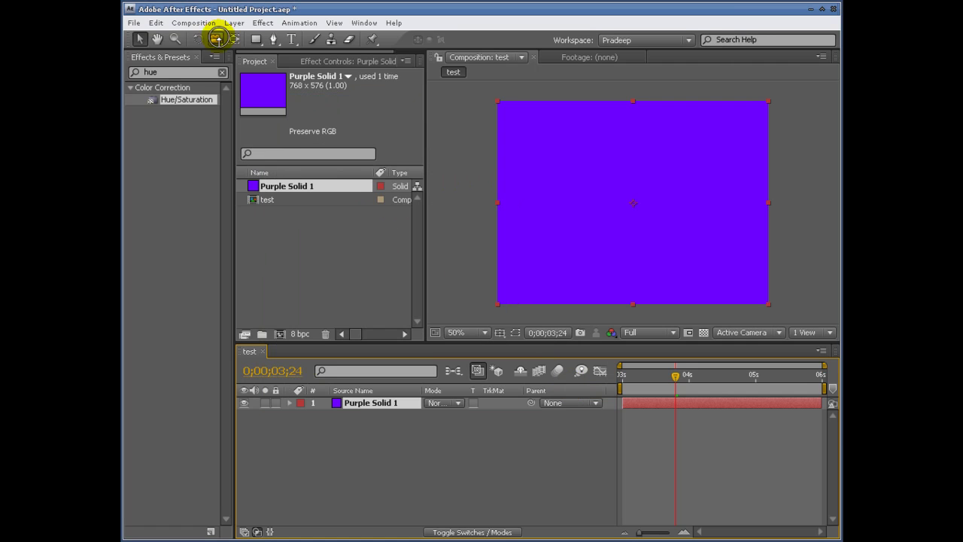
Edit the purple solid layer's settings, making it 820 px wide and turquoise green.
{"action": "left_click", "coordinate": [234, 23]}
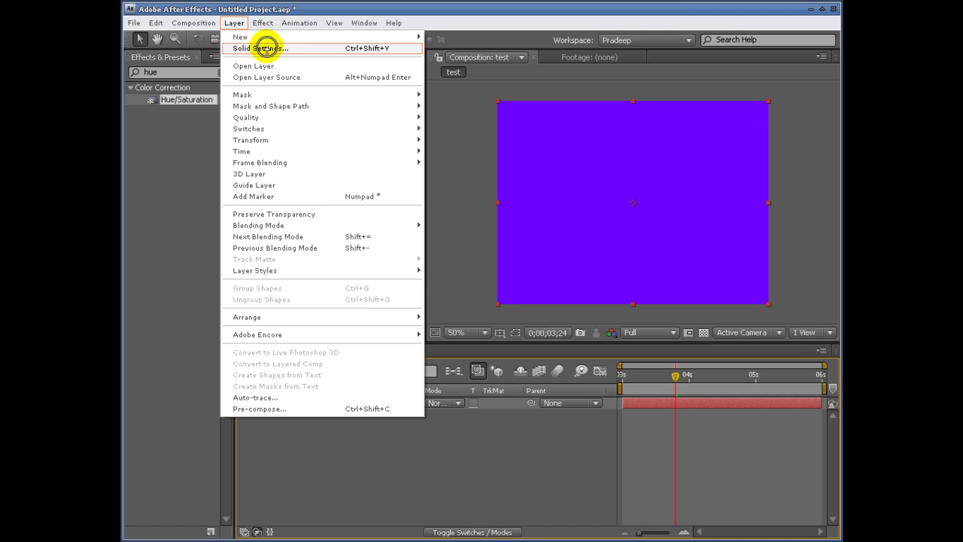
{"action": "left_click", "coordinate": [353, 47]}
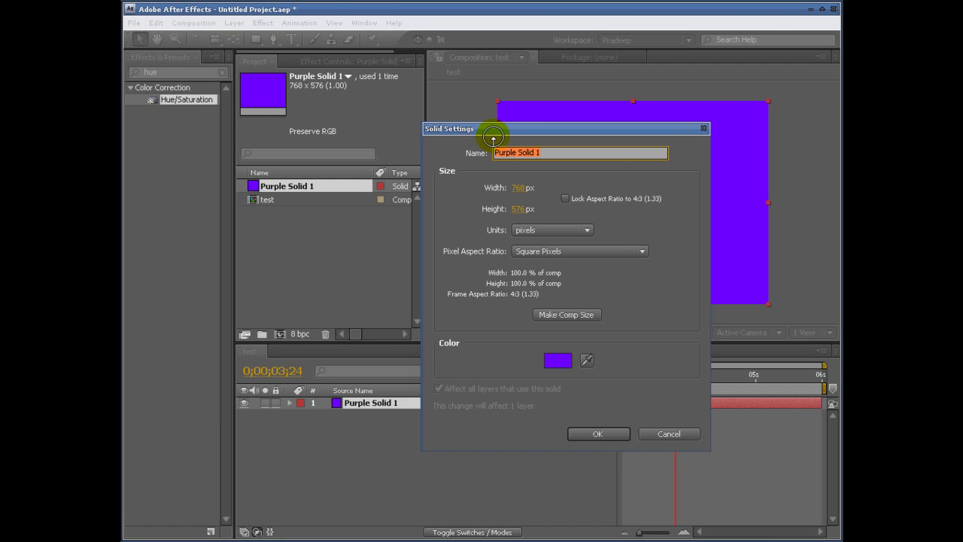
{"action": "left_click_drag", "start_coordinate": [492, 129], "coordinate": [321, 129]}
{"action": "left_click_drag", "start_coordinate": [342, 188], "coordinate": [398, 187]}
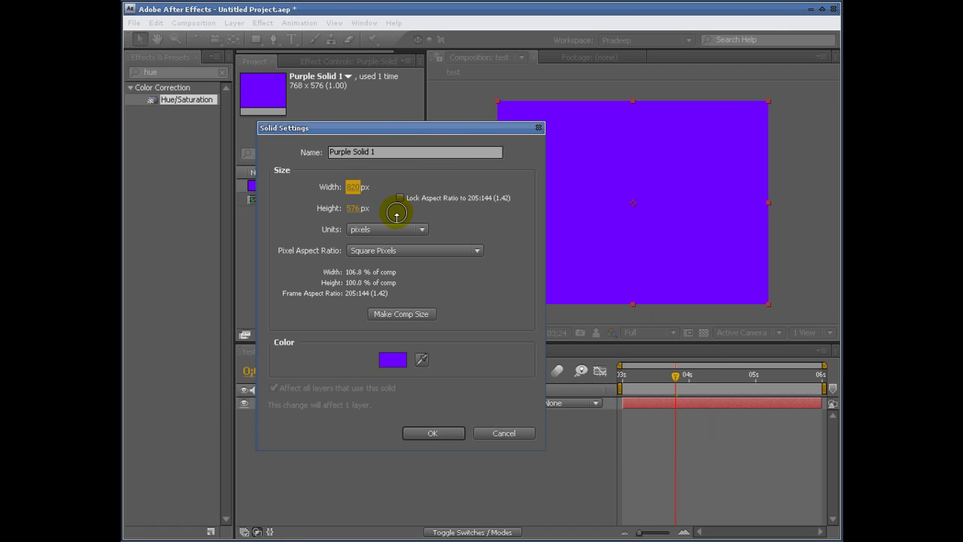
{"action": "left_click", "coordinate": [396, 359]}
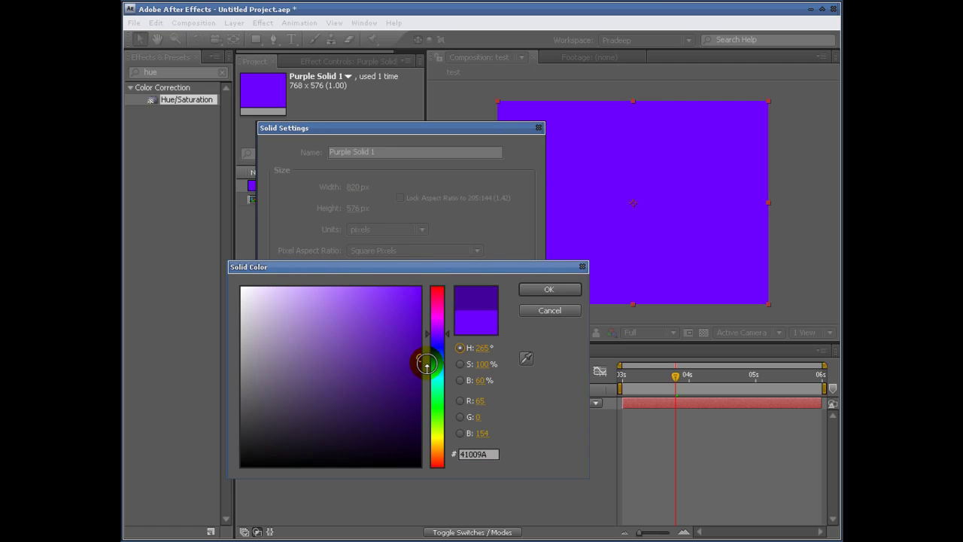
{"action": "left_click", "coordinate": [436, 397]}
{"action": "left_click", "coordinate": [523, 286]}
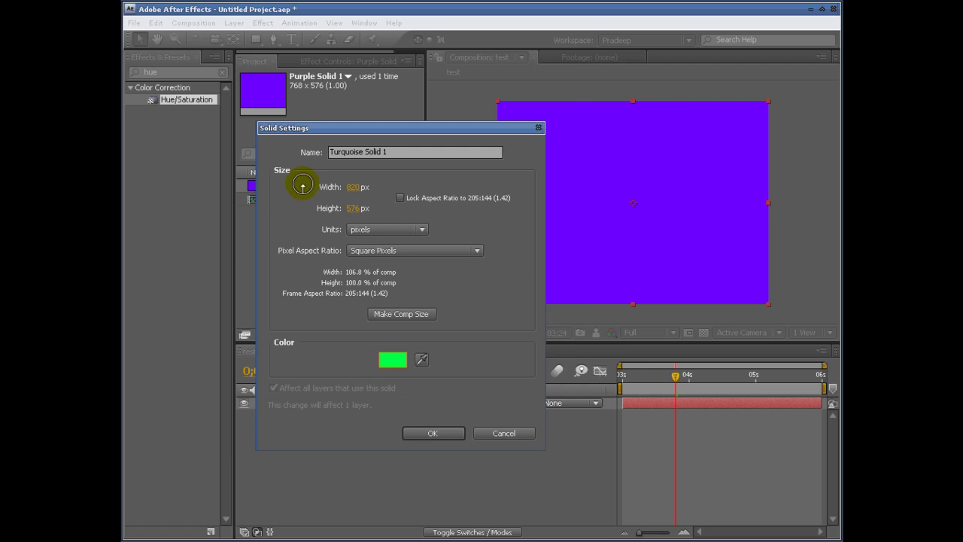
{"action": "left_click", "coordinate": [434, 433]}
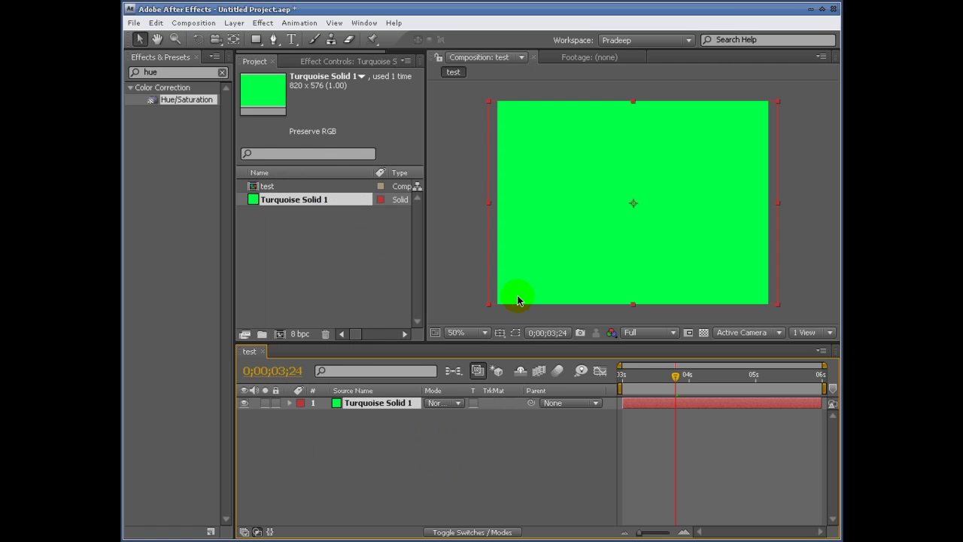
Examine where the new solid command is offered for the composition view, the timeline and the project.
{"action": "left_click", "coordinate": [232, 21]}
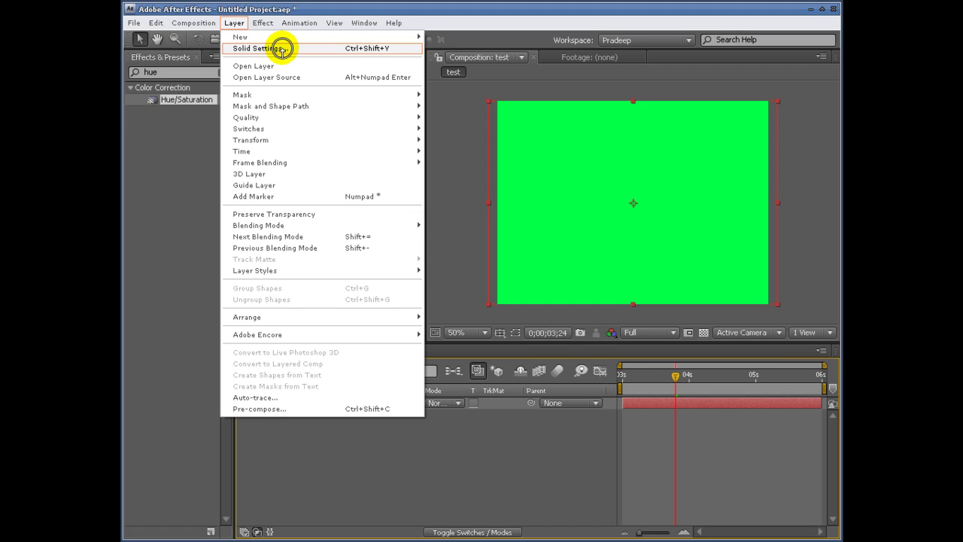
{"action": "mouse_move", "coordinate": [265, 34]}
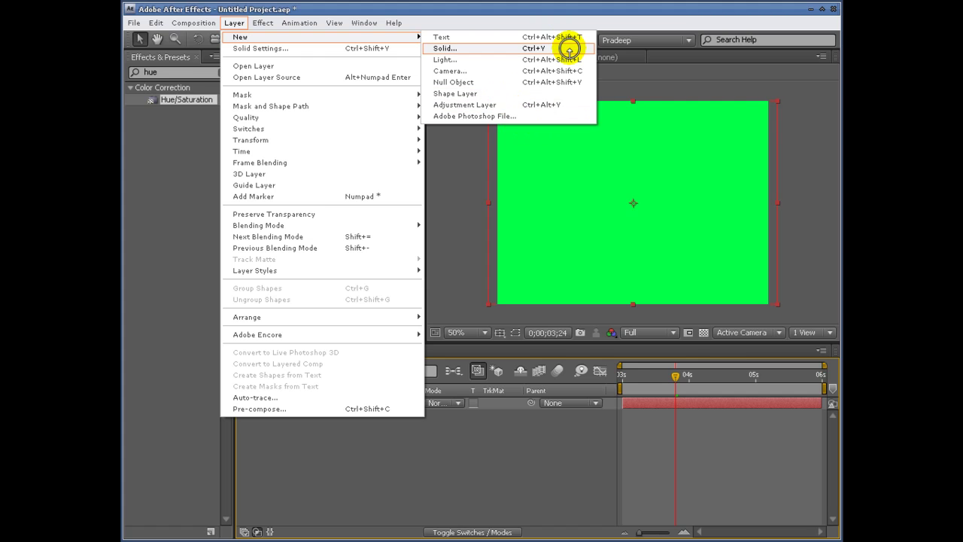
{"action": "right_click", "coordinate": [436, 152]}
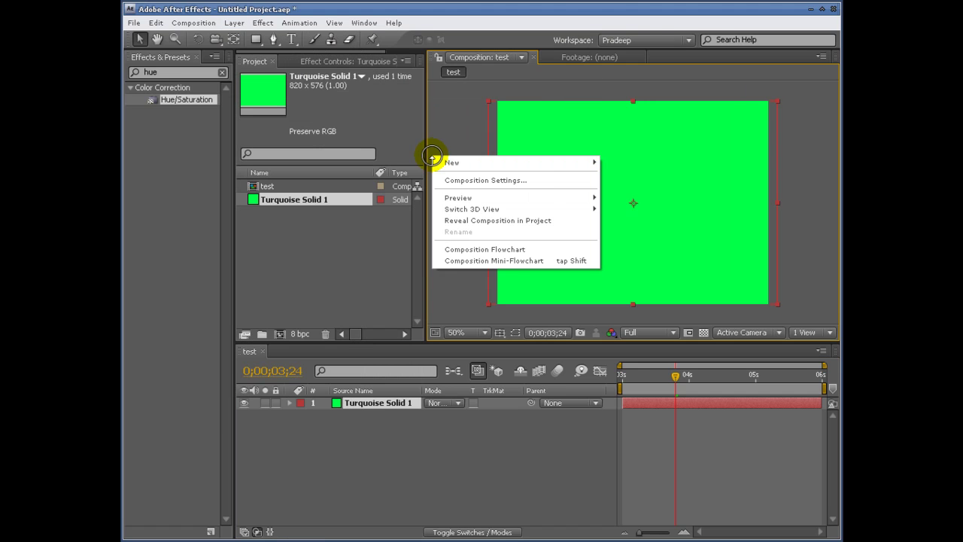
{"action": "right_click", "coordinate": [461, 106]}
{"action": "mouse_move", "coordinate": [489, 111]}
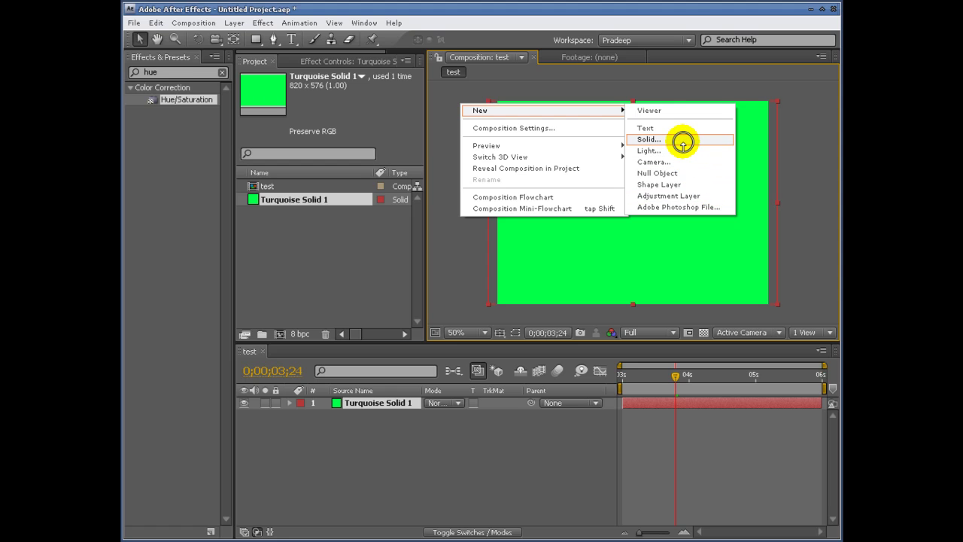
{"action": "right_click", "coordinate": [442, 93]}
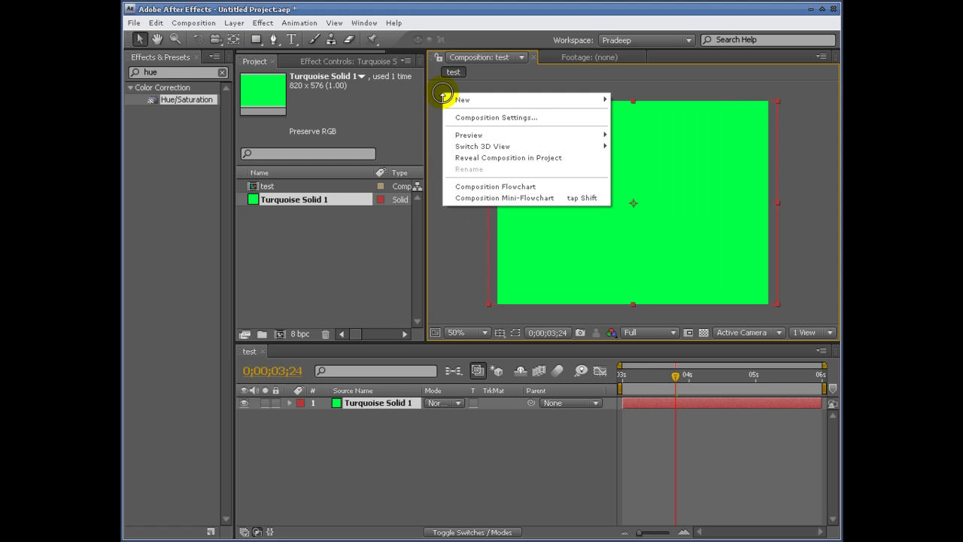
{"action": "mouse_move", "coordinate": [587, 101]}
{"action": "right_click", "coordinate": [418, 457]}
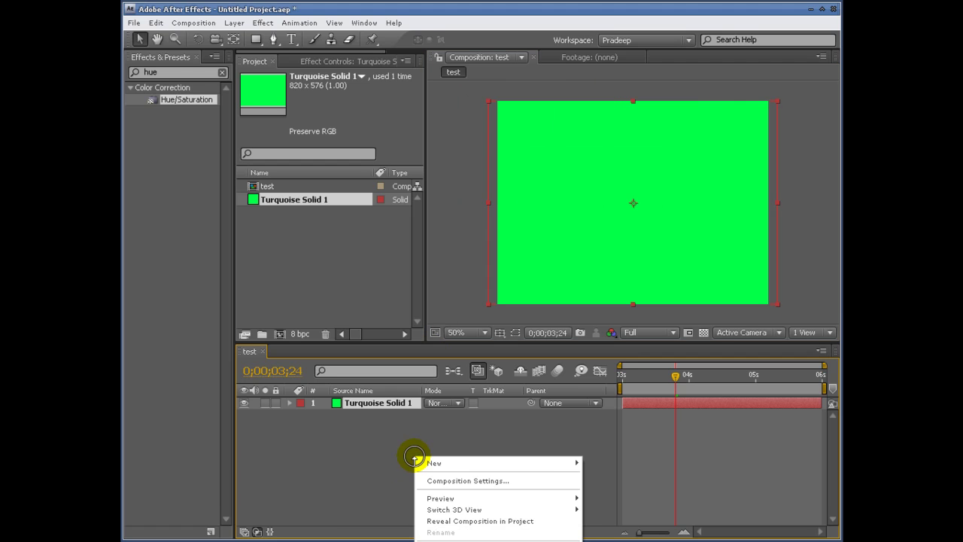
{"action": "mouse_move", "coordinate": [464, 458]}
{"action": "right_click", "coordinate": [301, 243]}
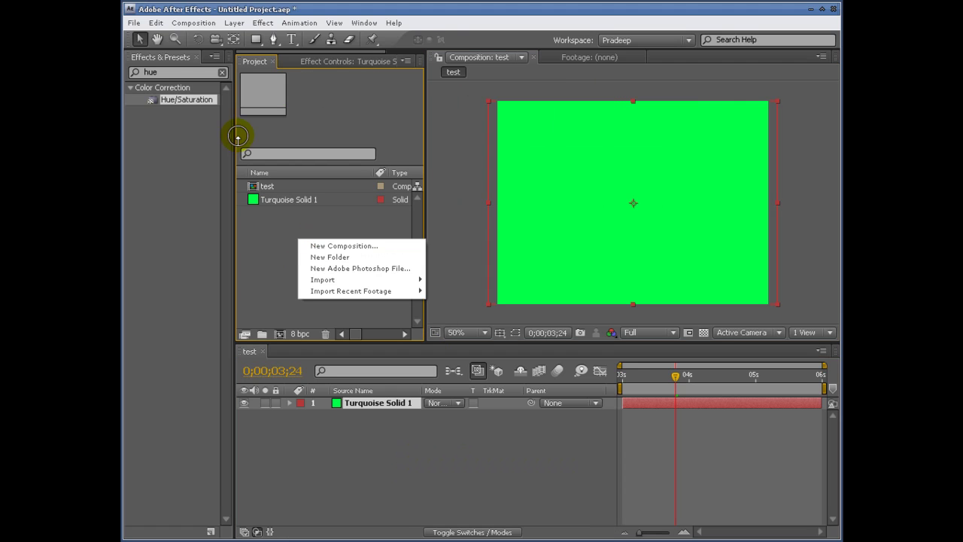
{"action": "left_click", "coordinate": [188, 23]}
{"action": "mouse_move", "coordinate": [231, 23]}
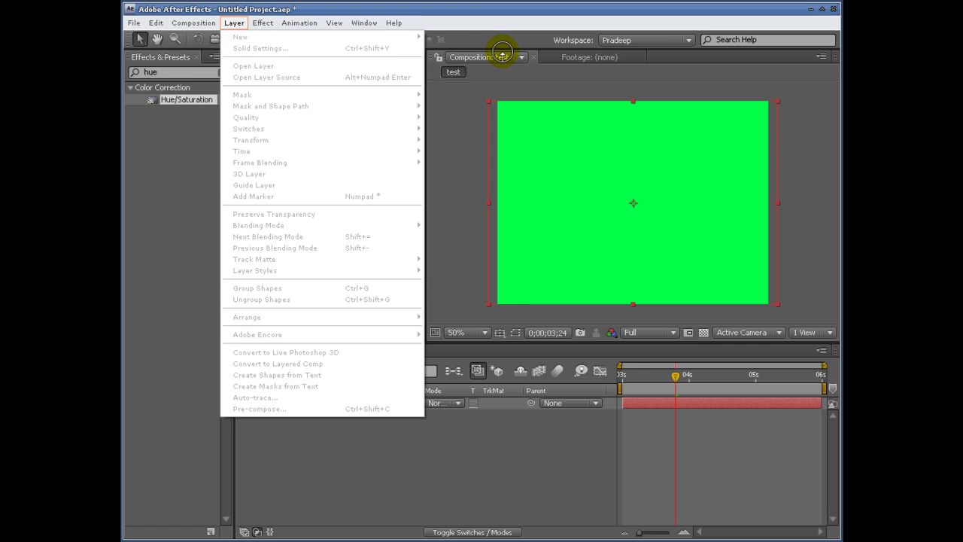
{"action": "left_click", "coordinate": [522, 470]}
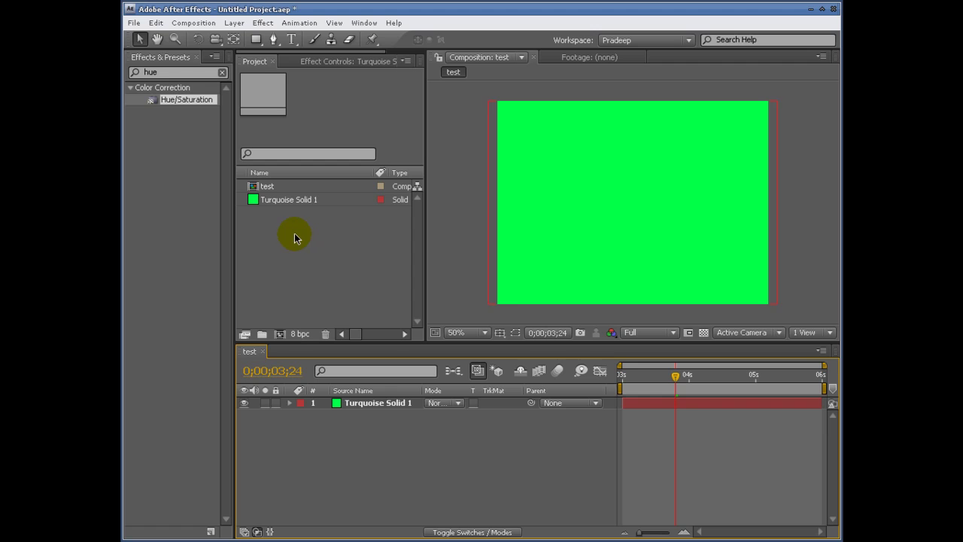
Delete the Turquoise Solid 1 item from the project, including its use in the composition.
{"action": "left_click", "coordinate": [278, 202]}
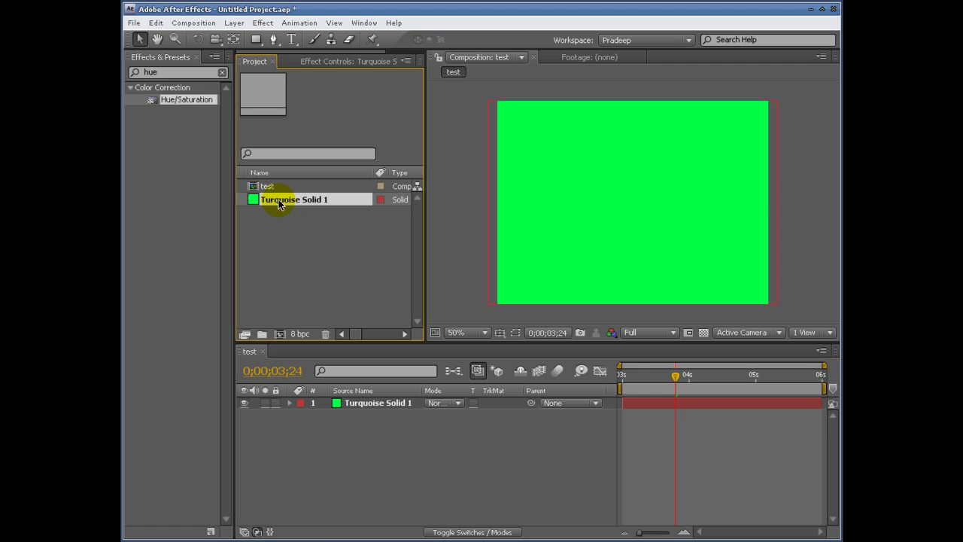
{"action": "key", "text": "Delete"}
{"action": "left_click", "coordinate": [669, 353]}
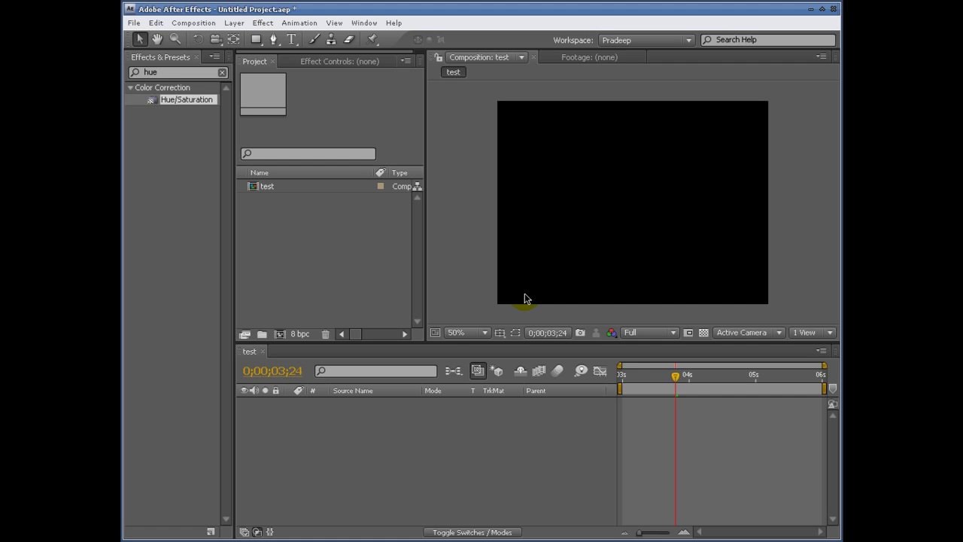
Import test.mov into the project and add it as a layer to the test composition.
{"action": "double_click", "coordinate": [326, 215]}
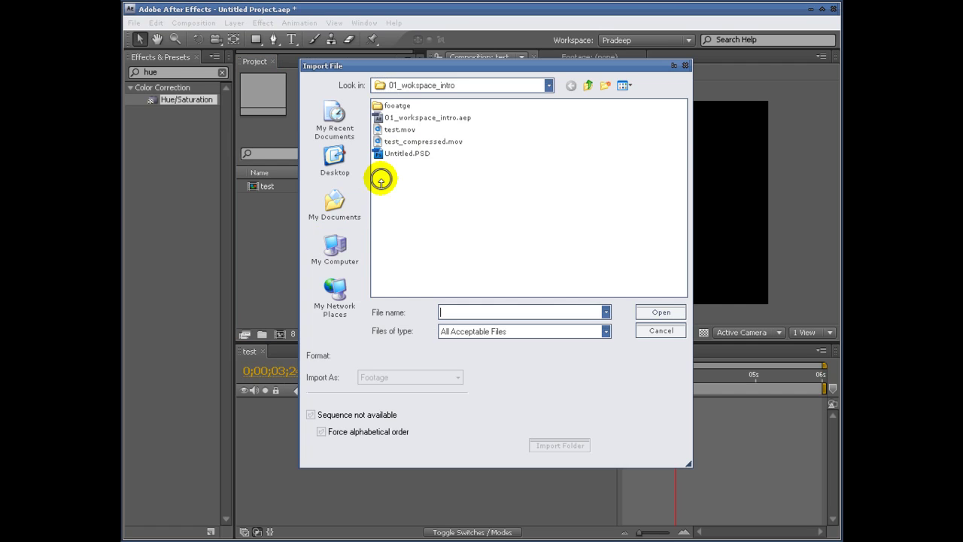
{"action": "left_click", "coordinate": [399, 118]}
{"action": "double_click", "coordinate": [400, 129]}
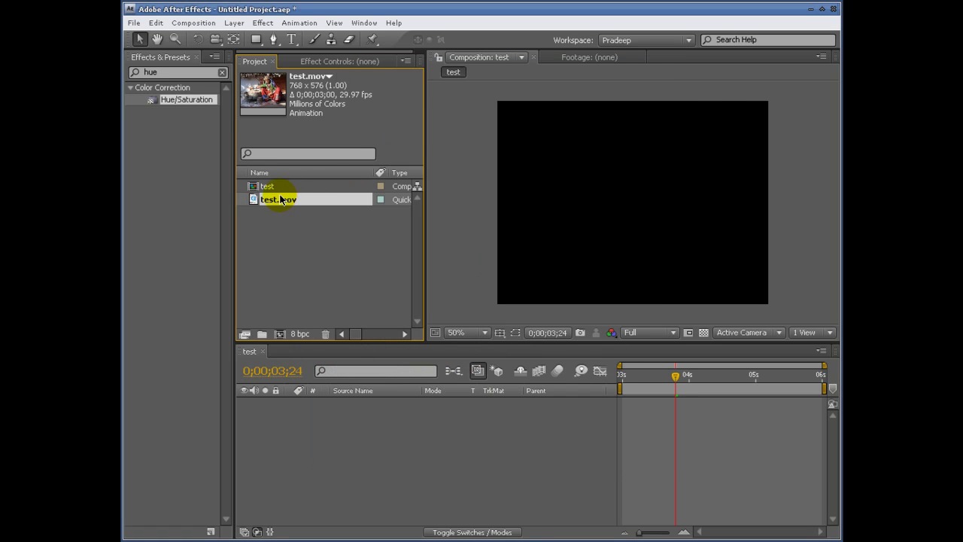
{"action": "left_click", "coordinate": [268, 100]}
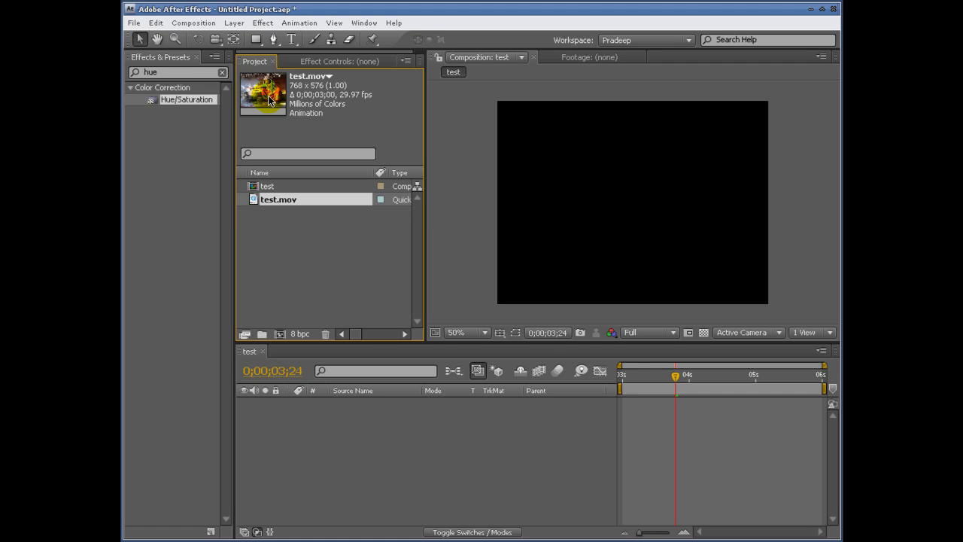
{"action": "left_click_drag", "start_coordinate": [288, 203], "coordinate": [387, 453]}
Create a new adjustment layer above the test.mov layer in the test composition.
{"action": "right_click", "coordinate": [386, 451]}
{"action": "mouse_move", "coordinate": [432, 457]}
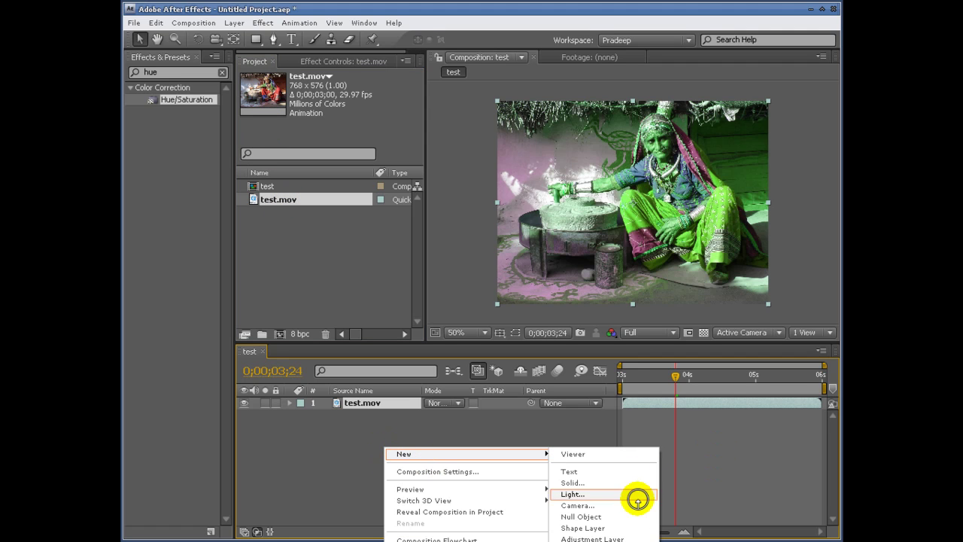
{"action": "left_click", "coordinate": [614, 535]}
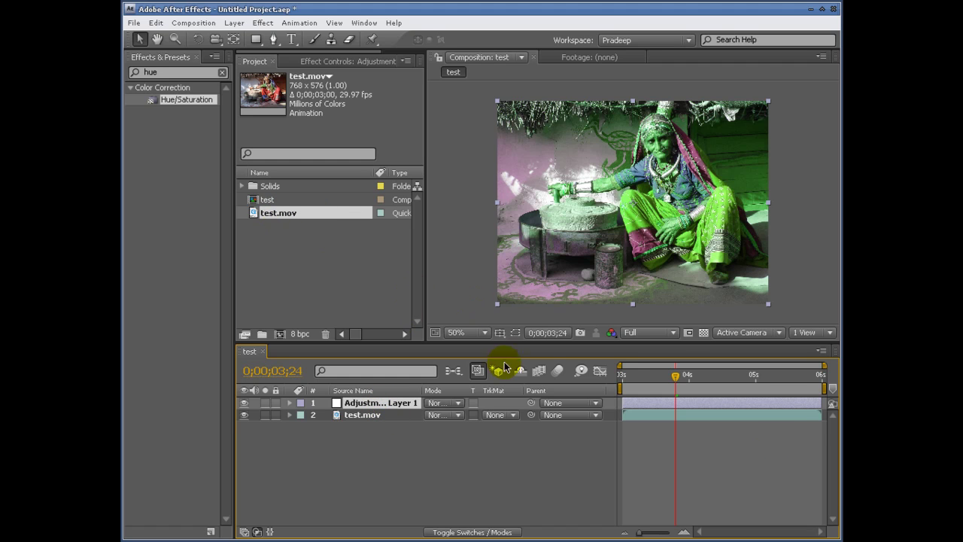
Trim the end of the test.mov layer to just after the 04s mark, duplicate it, and place the copy directly after the original.
{"action": "left_click_drag", "start_coordinate": [823, 415], "coordinate": [706, 415]}
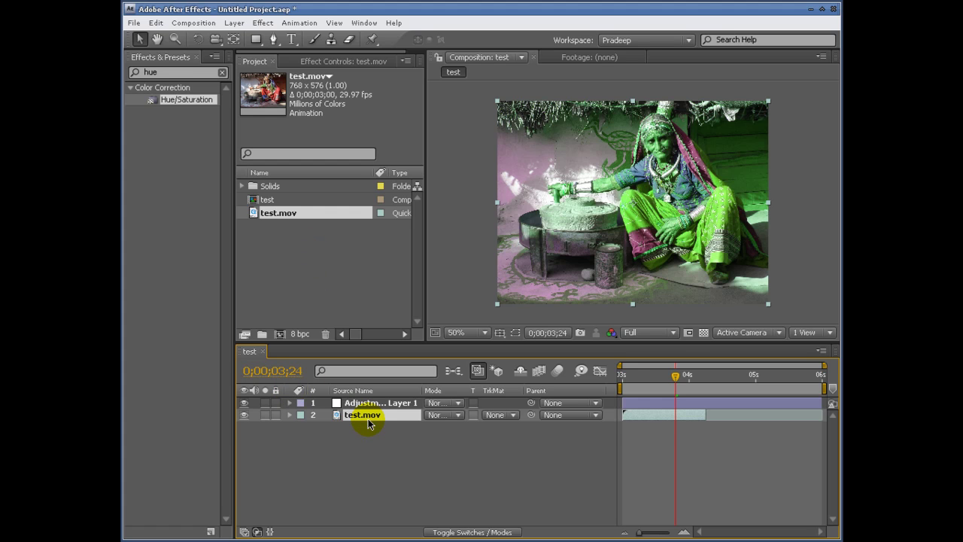
{"action": "key", "text": "ctrl+d"}
{"action": "left_click_drag", "start_coordinate": [681, 426], "coordinate": [765, 430]}
{"action": "mouse_move", "coordinate": [685, 374]}
{"action": "left_mouse_down"}
{"action": "mouse_move", "coordinate": [694, 374]}
{"action": "mouse_move", "coordinate": [661, 374]}
{"action": "mouse_move", "coordinate": [745, 373]}
{"action": "mouse_move", "coordinate": [676, 375]}
{"action": "left_mouse_up"}
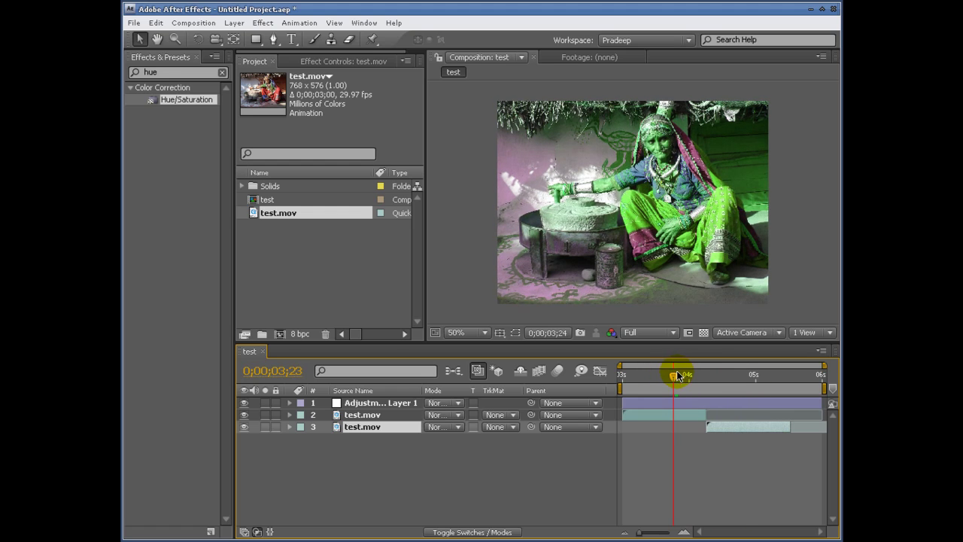
Examine the effect controls of the individual layers, ending with Adjustment Layer 1 selected and the project items shown.
{"action": "left_click", "coordinate": [340, 60]}
{"action": "key", "text": "ctrl+Up"}
{"action": "key", "text": "ctrl+Down"}
{"action": "key", "text": "ctrl+Up"}
{"action": "key", "text": "ctrl+Up"}
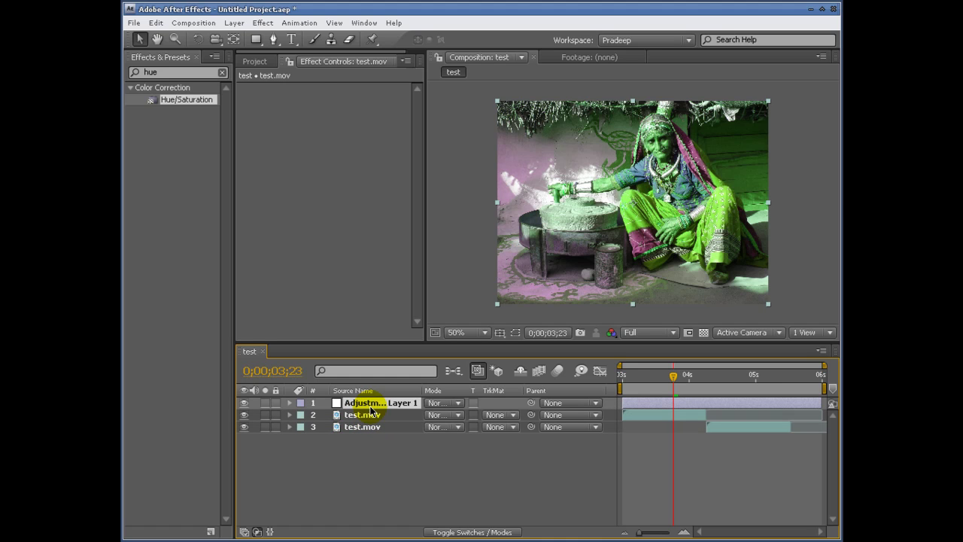
{"action": "left_click_drag", "start_coordinate": [286, 51], "coordinate": [258, 49]}
{"action": "left_click", "coordinate": [256, 64]}
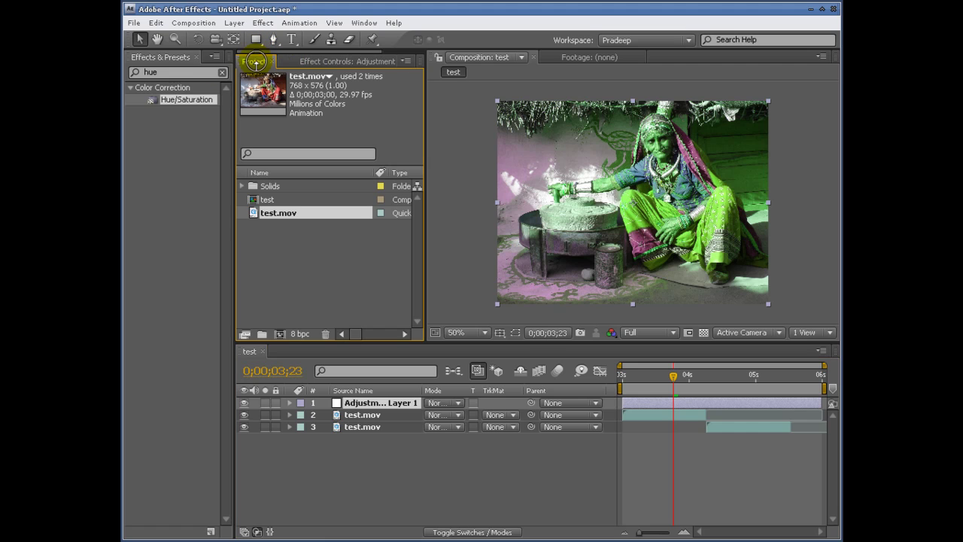
Apply the Fast Blur effect to the adjustment layer with a Blurriness of 33 and preview it at 0;00;05;02 over the second clip.
{"action": "left_click", "coordinate": [147, 71]}
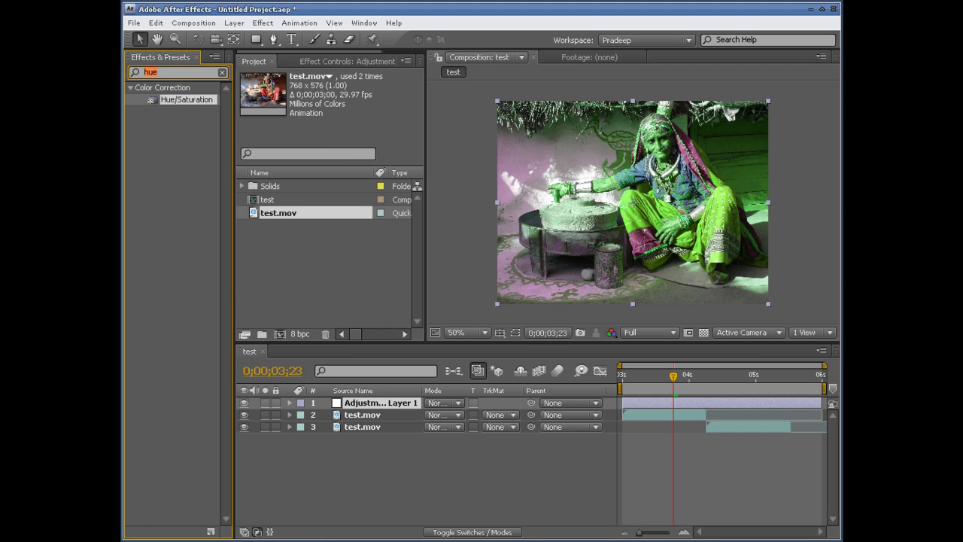
{"action": "type", "text": "blue"}
{"action": "key", "text": "BackSpace"}
{"action": "key", "text": "BackSpace"}
{"action": "key", "text": "BackSpace"}
{"action": "key", "text": "BackSpace"}
{"action": "type", "text": "f"}
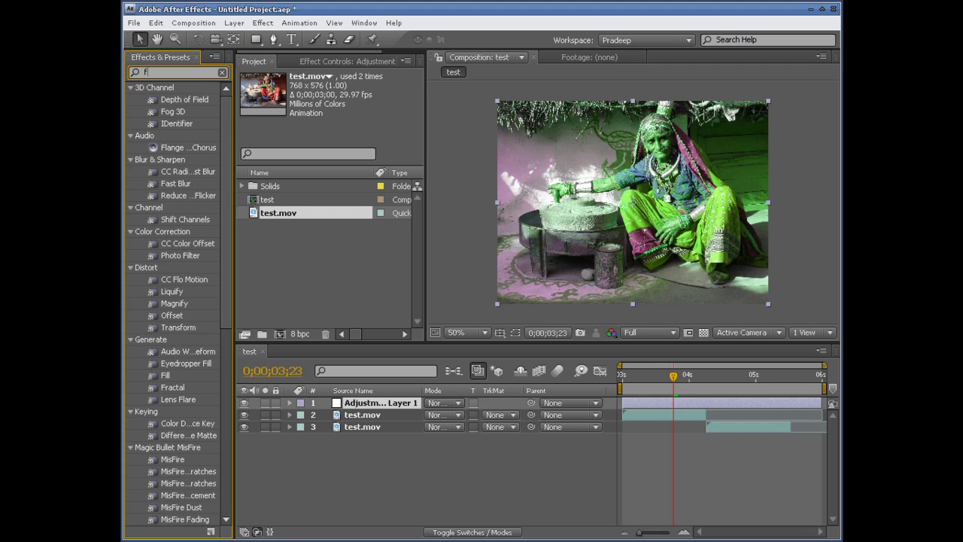
{"action": "type", "text": "ast"}
{"action": "left_click_drag", "start_coordinate": [168, 112], "coordinate": [371, 407]}
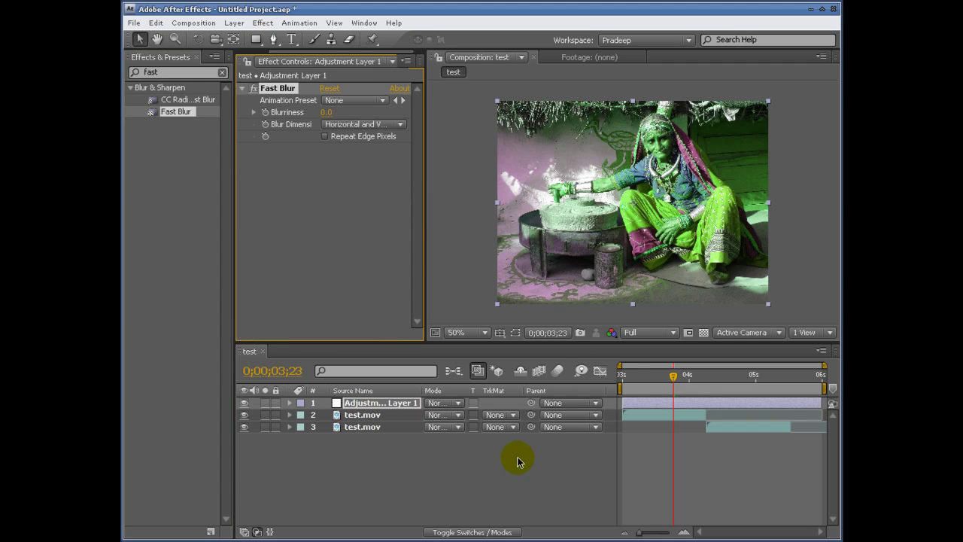
{"action": "mouse_move", "coordinate": [327, 112]}
{"action": "left_mouse_down"}
{"action": "mouse_move", "coordinate": [354, 112]}
{"action": "mouse_move", "coordinate": [344, 112]}
{"action": "left_mouse_up"}
{"action": "left_click_drag", "start_coordinate": [673, 376], "coordinate": [760, 376]}
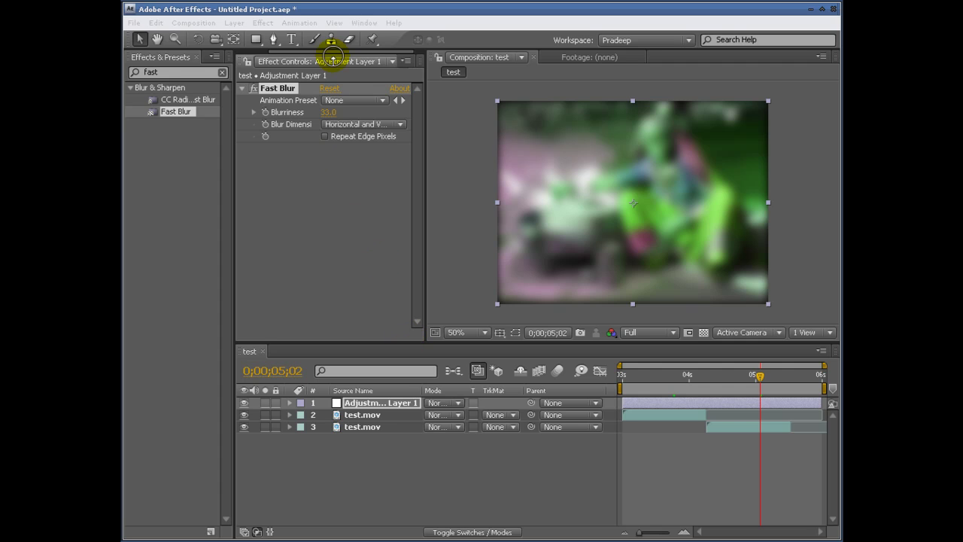
Delete all items from the project and create a new 720 x 480 NTSC DV composition named Comp 1.
{"action": "left_click_drag", "start_coordinate": [332, 51], "coordinate": [276, 51]}
{"action": "left_click", "coordinate": [255, 61]}
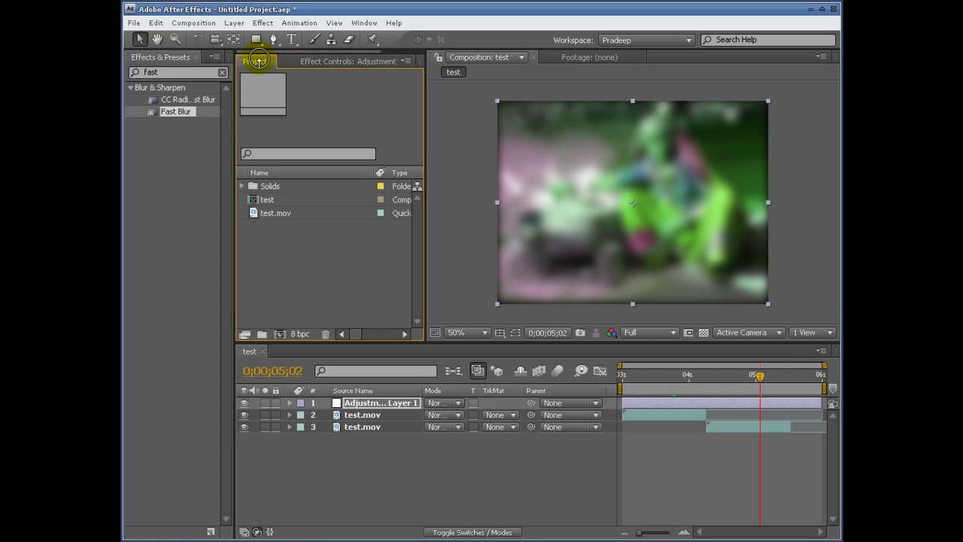
{"action": "left_click", "coordinate": [318, 212]}
{"action": "left_click_drag", "start_coordinate": [286, 240], "coordinate": [257, 192]}
{"action": "key", "text": "Delete"}
{"action": "left_click", "coordinate": [665, 350]}
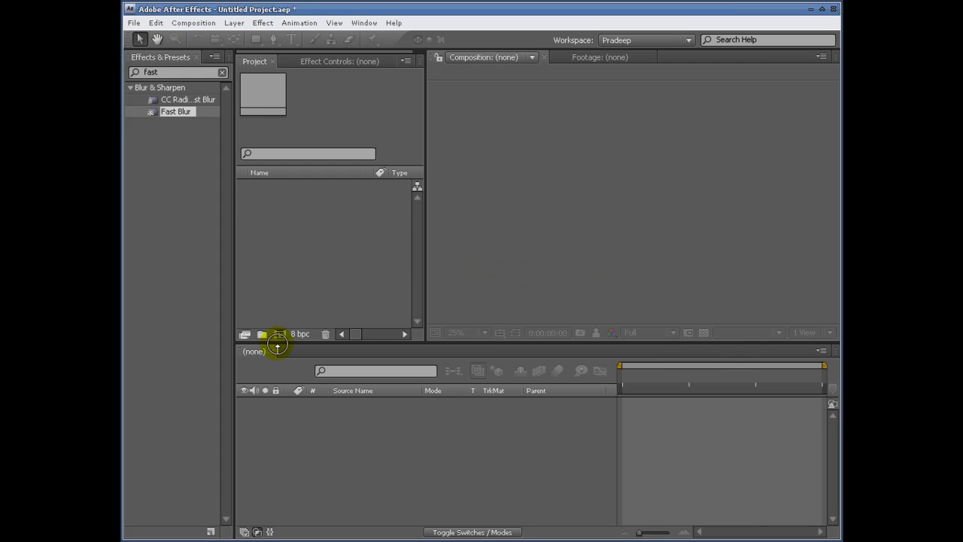
{"action": "left_click", "coordinate": [279, 334]}
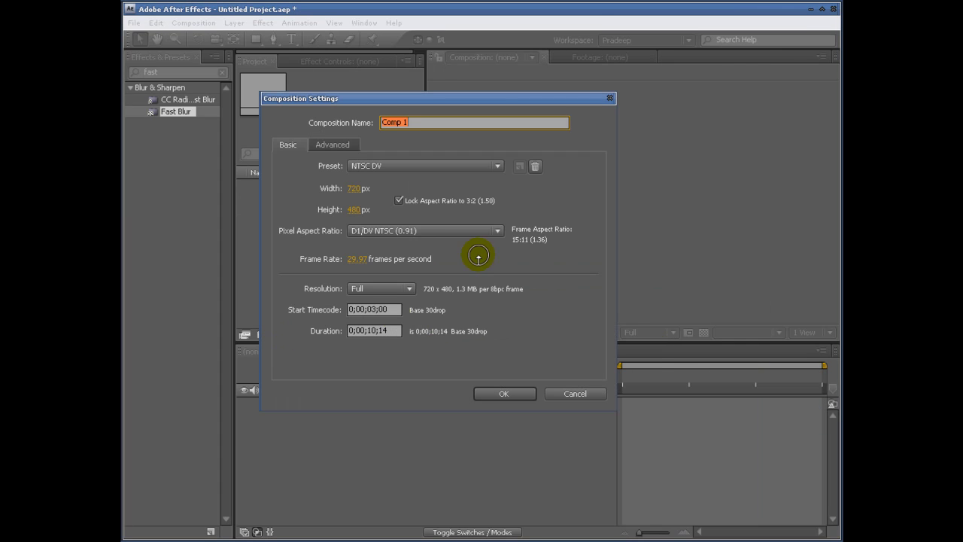
{"action": "left_click", "coordinate": [485, 396]}
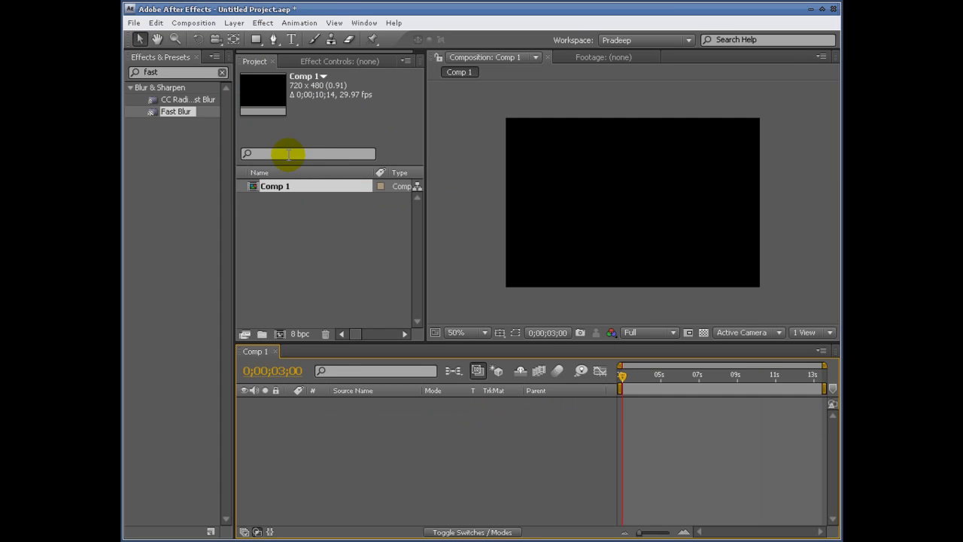
Create a new Adobe Photoshop file layer in Comp 1, saving it as Untitled.PSD over the existing file.
{"action": "left_click", "coordinate": [235, 22]}
{"action": "mouse_move", "coordinate": [239, 36]}
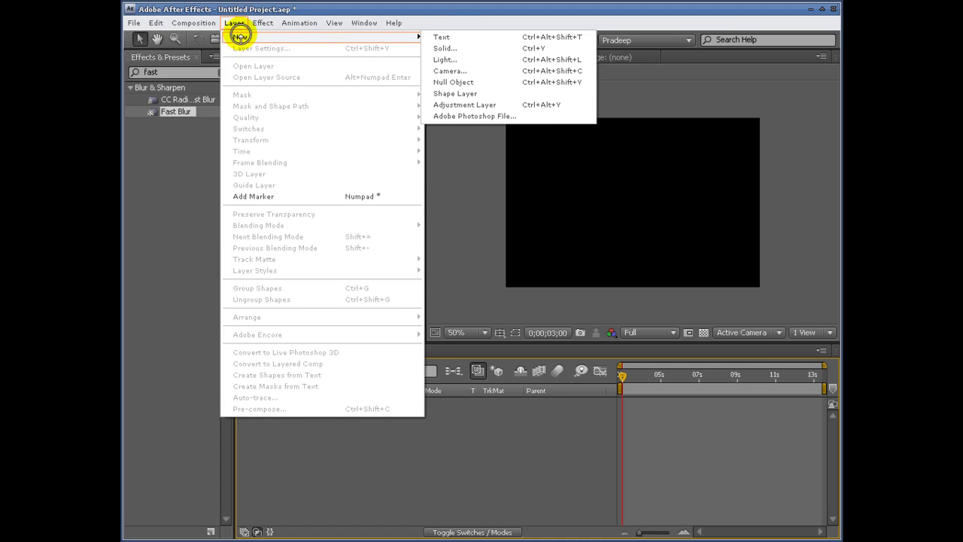
{"action": "left_click", "coordinate": [532, 119]}
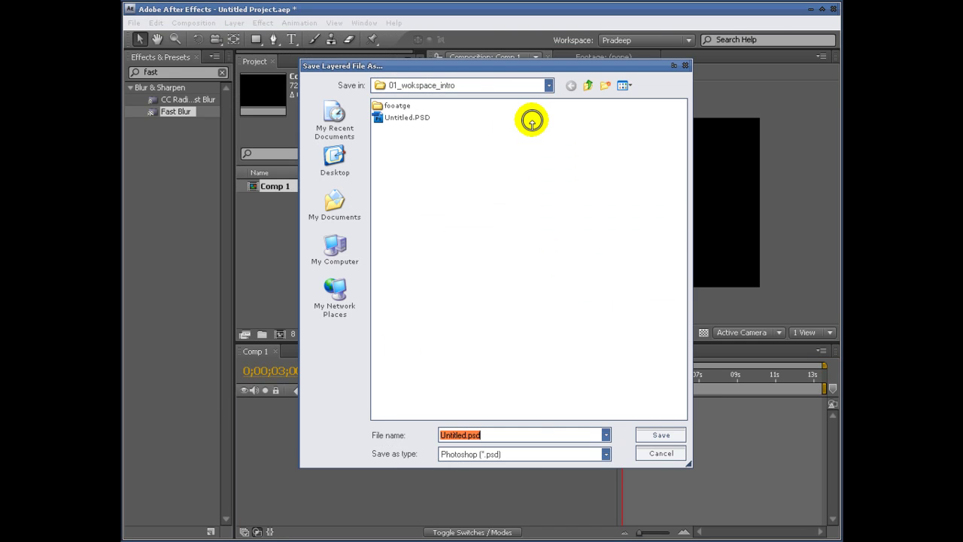
{"action": "left_click_drag", "start_coordinate": [481, 69], "coordinate": [450, 66]}
{"action": "left_click", "coordinate": [371, 118]}
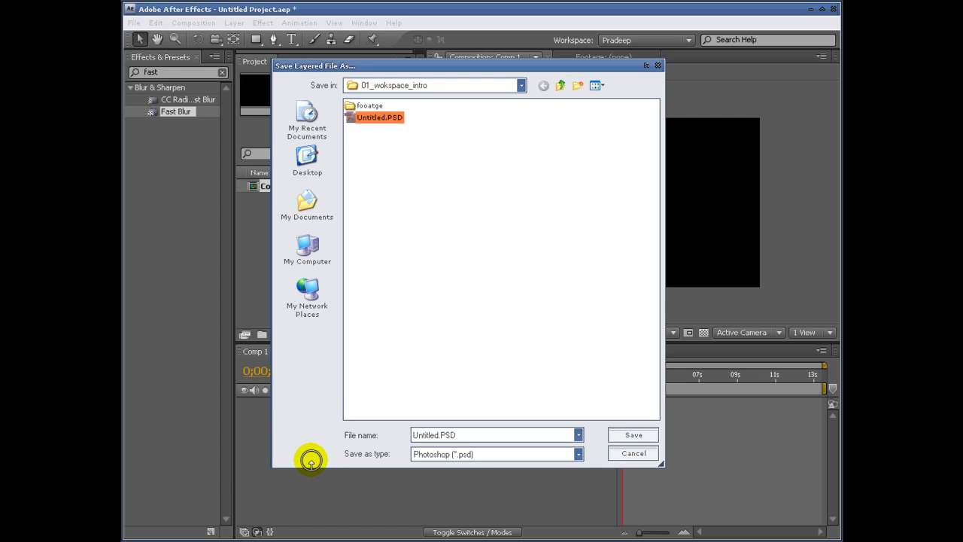
{"action": "left_click", "coordinate": [630, 434]}
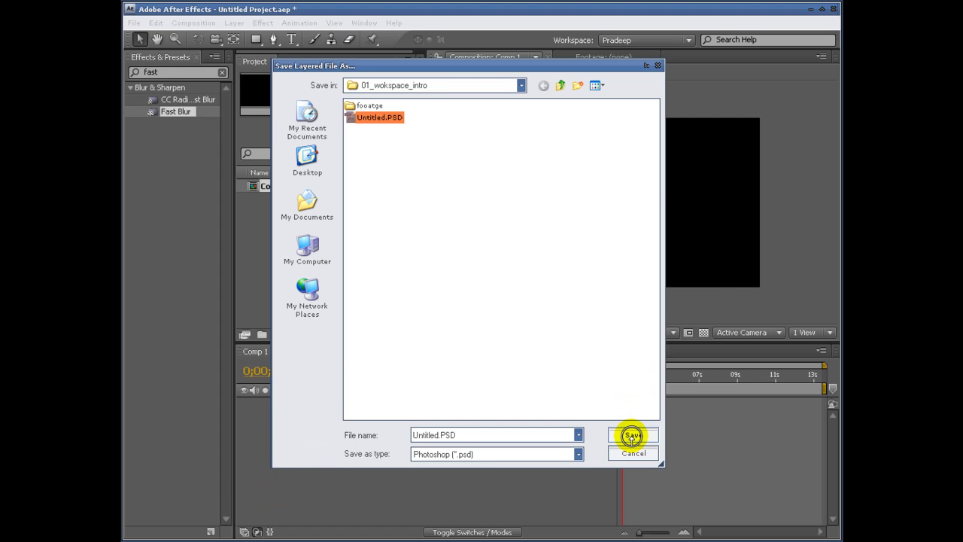
{"action": "left_click", "coordinate": [538, 341]}
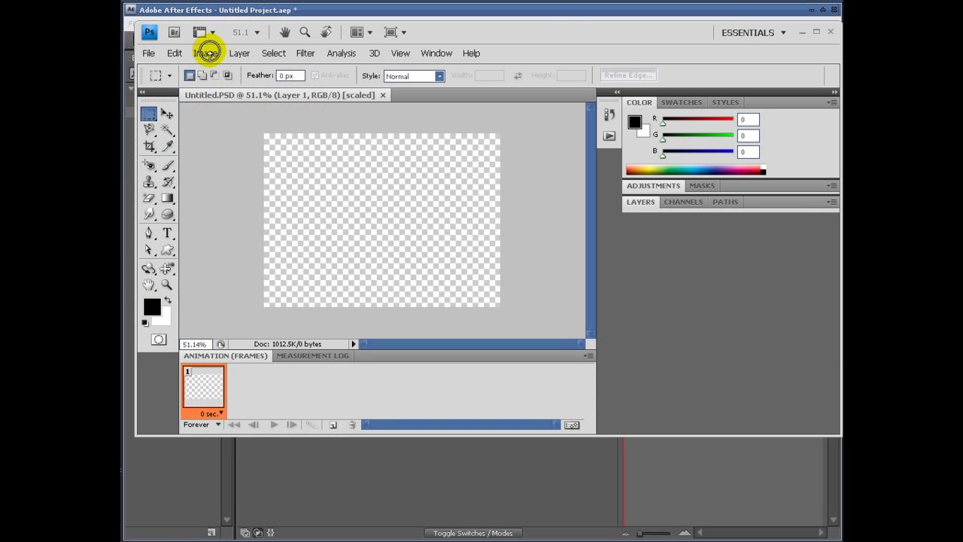
Check the image size of the new Untitled.PSD document in Photoshop.
{"action": "left_click", "coordinate": [206, 53]}
{"action": "left_click", "coordinate": [237, 146]}
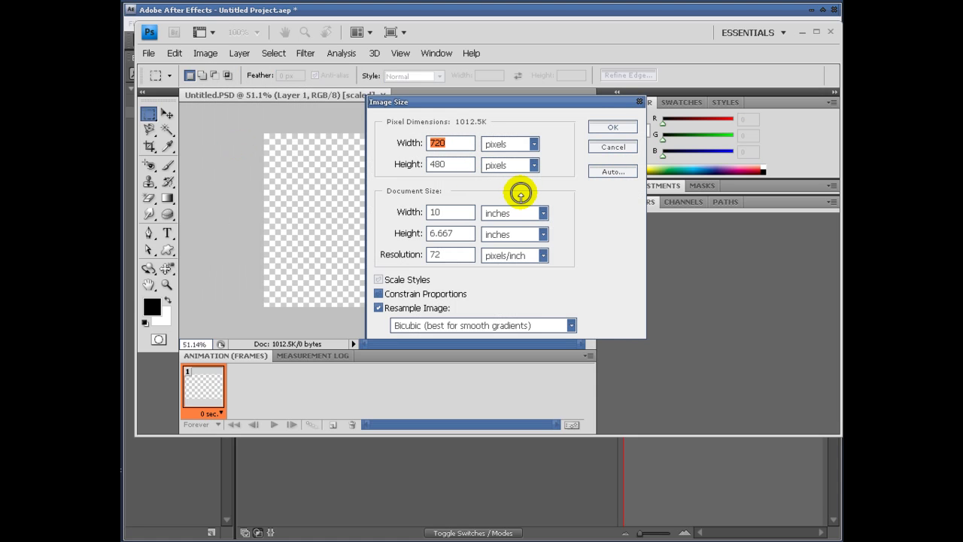
{"action": "left_click", "coordinate": [609, 148]}
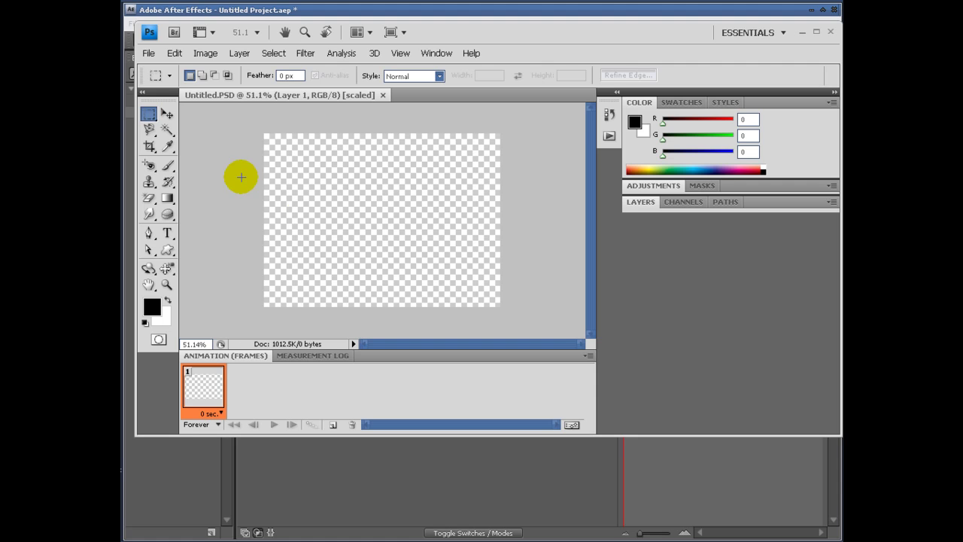
Add the text CGSUTRA on the document's layer and move it to the middle of the canvas.
{"action": "left_click", "coordinate": [167, 233]}
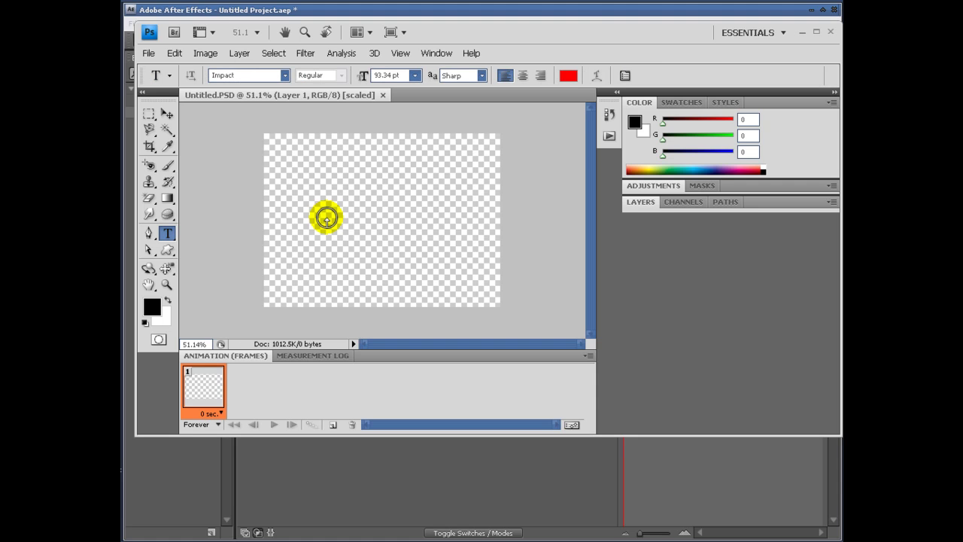
{"action": "left_click", "coordinate": [646, 203]}
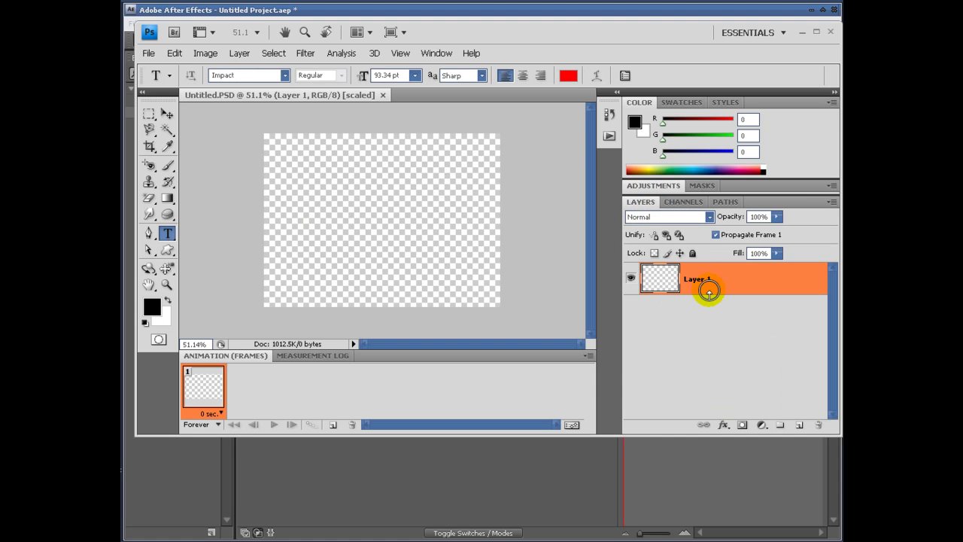
{"action": "left_click", "coordinate": [344, 219]}
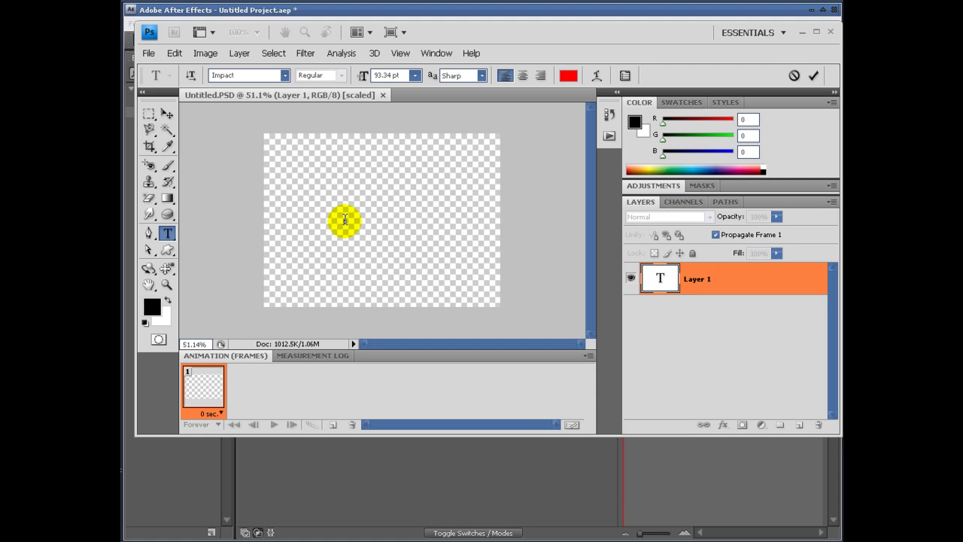
{"action": "type", "text": "CGSUTA"}
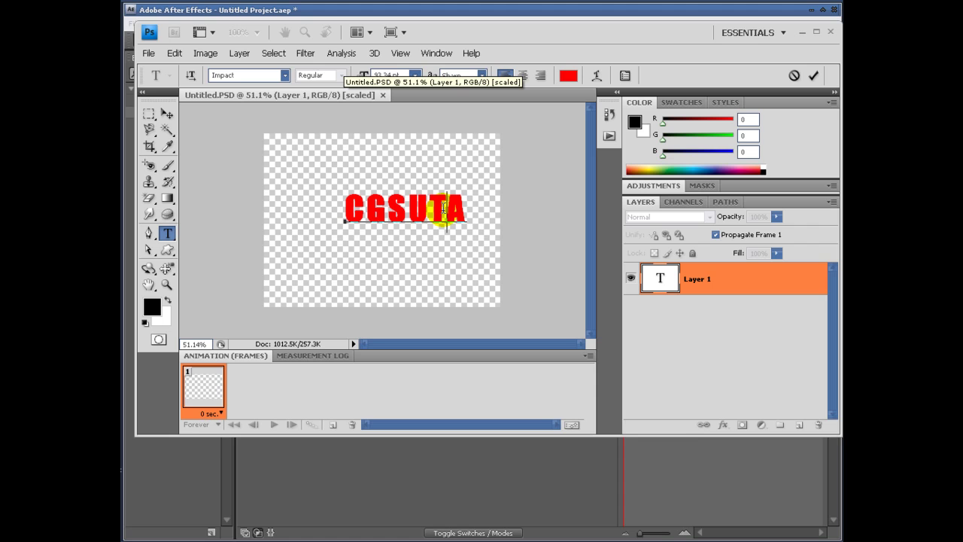
{"action": "left_click", "coordinate": [444, 209]}
{"action": "type", "text": "R"}
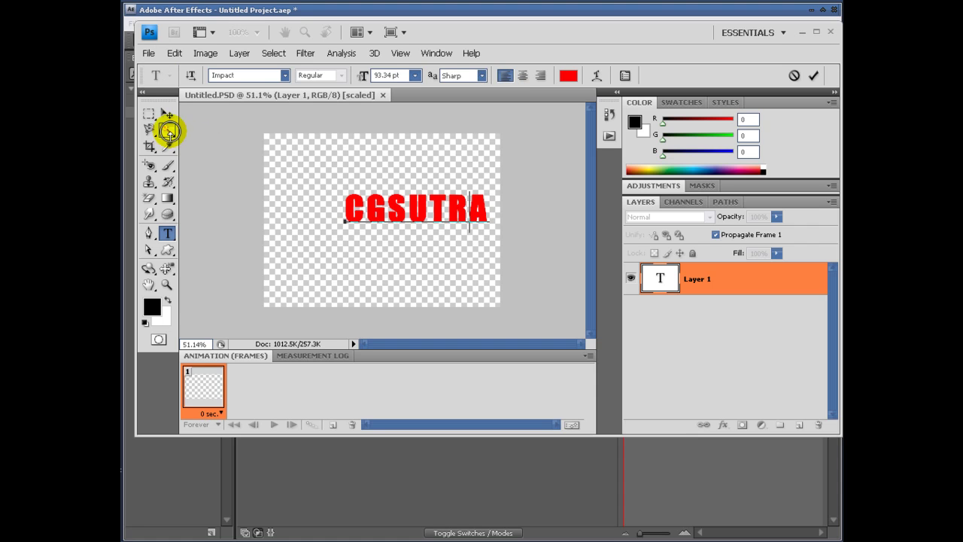
{"action": "left_click", "coordinate": [167, 112]}
{"action": "left_click_drag", "start_coordinate": [409, 208], "coordinate": [379, 211]}
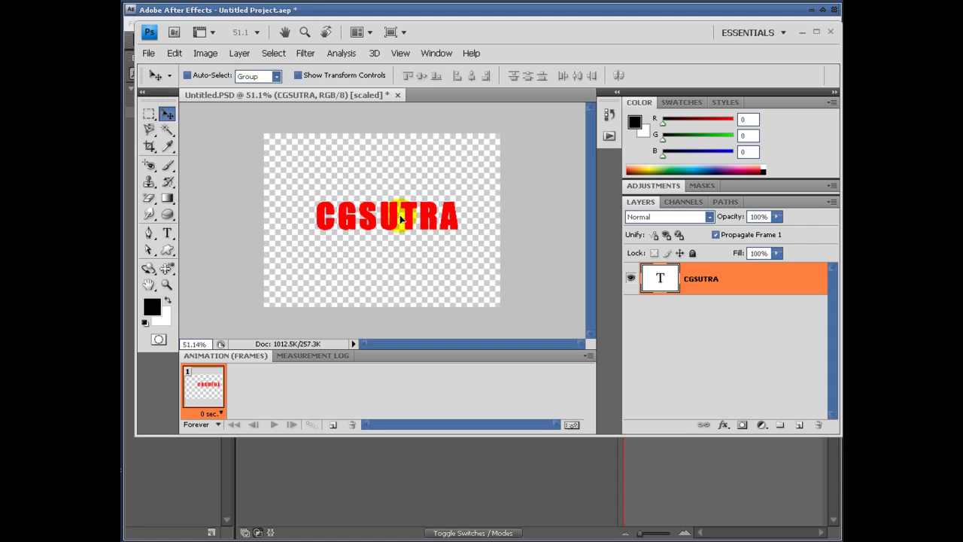
Save the Untitled.PSD document and close Photoshop to return to After Effects.
{"action": "left_click", "coordinate": [149, 57]}
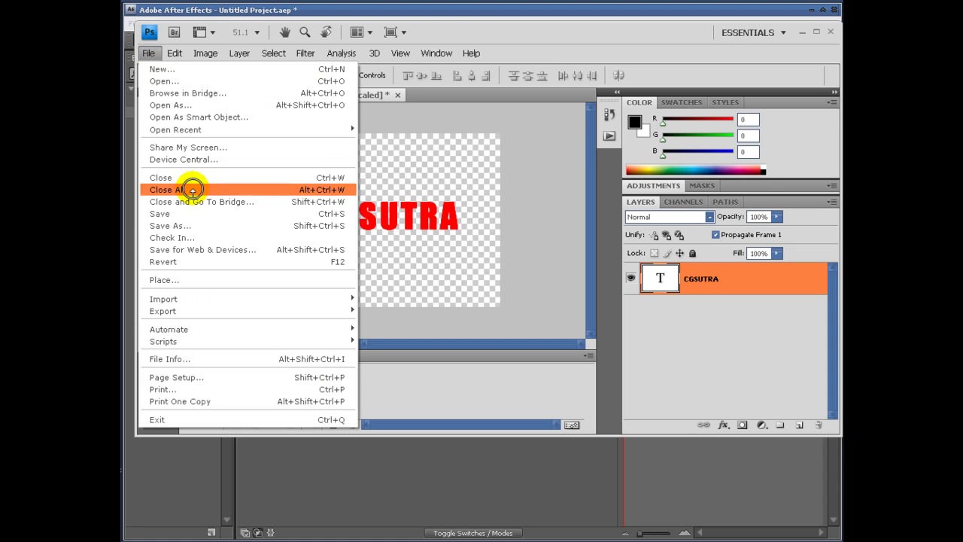
{"action": "left_click", "coordinate": [195, 215]}
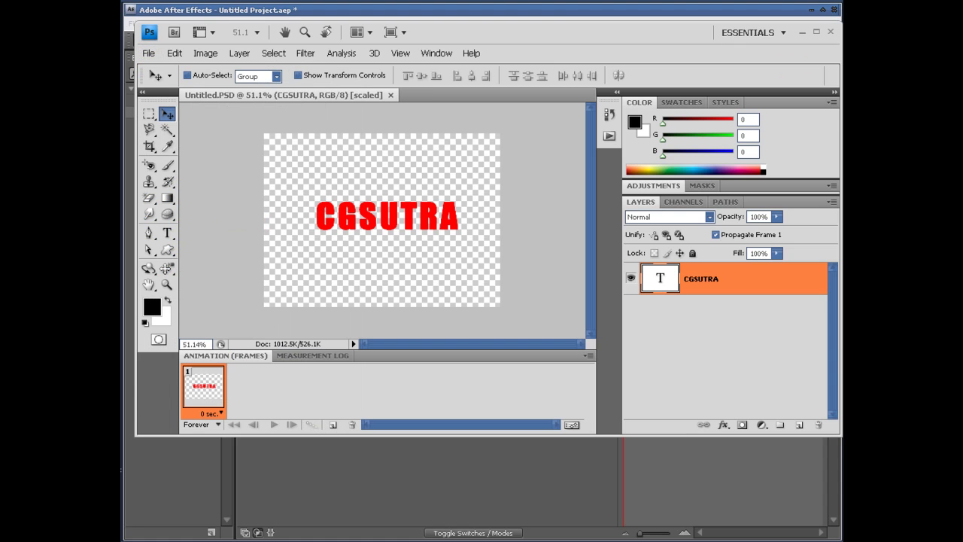
{"action": "left_click", "coordinate": [830, 31]}
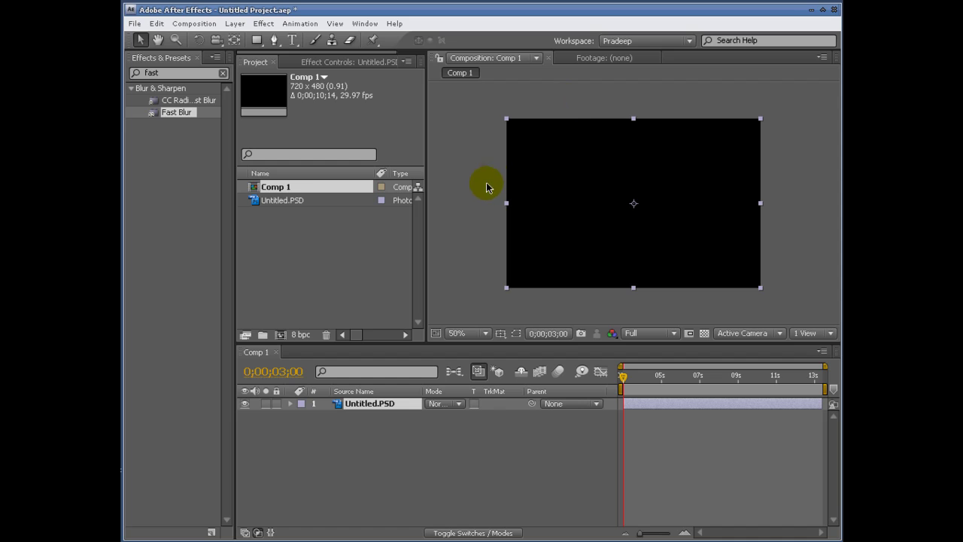
Reload the Untitled.PSD footage in the project and toggle the timeline between layer switches and modes.
{"action": "left_click", "coordinate": [285, 201]}
{"action": "right_click", "coordinate": [286, 201]}
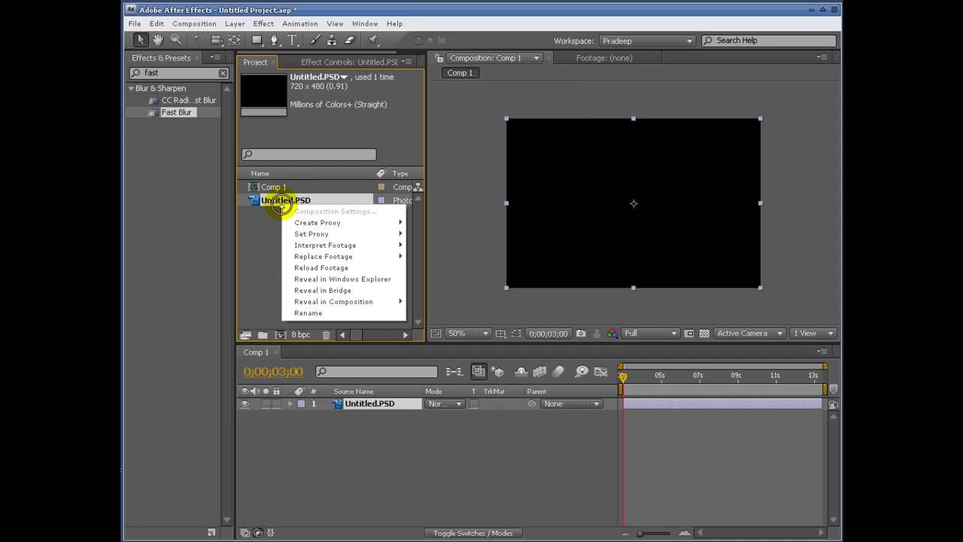
{"action": "left_click", "coordinate": [337, 268]}
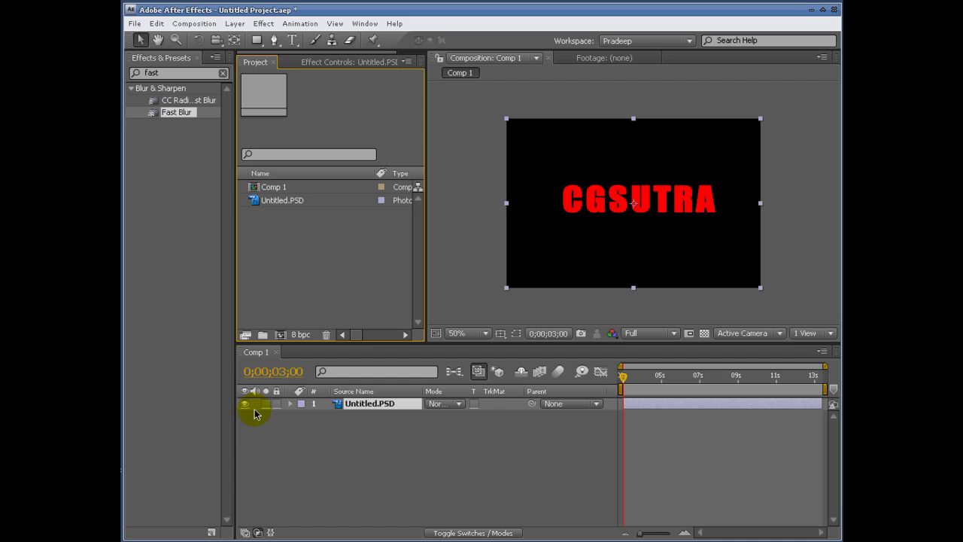
{"action": "left_click", "coordinate": [466, 526]}
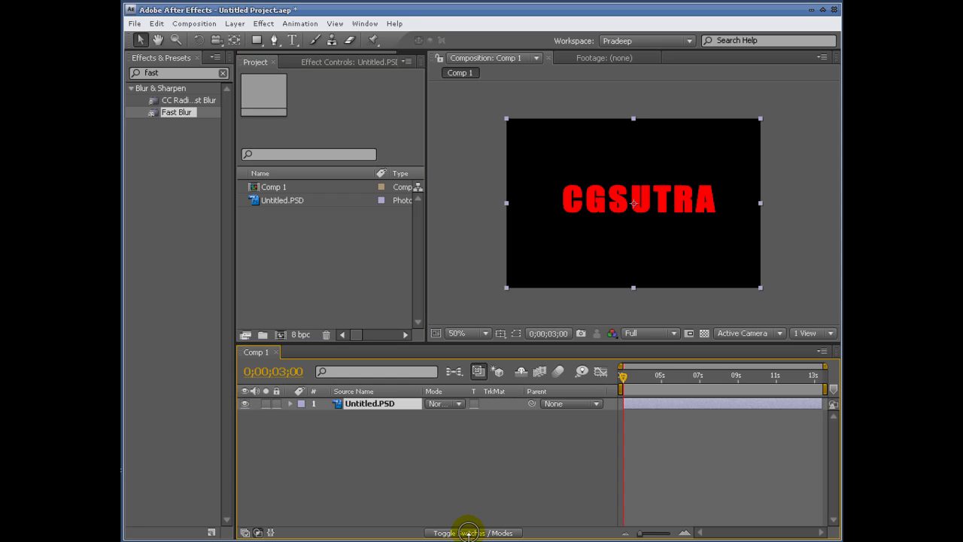